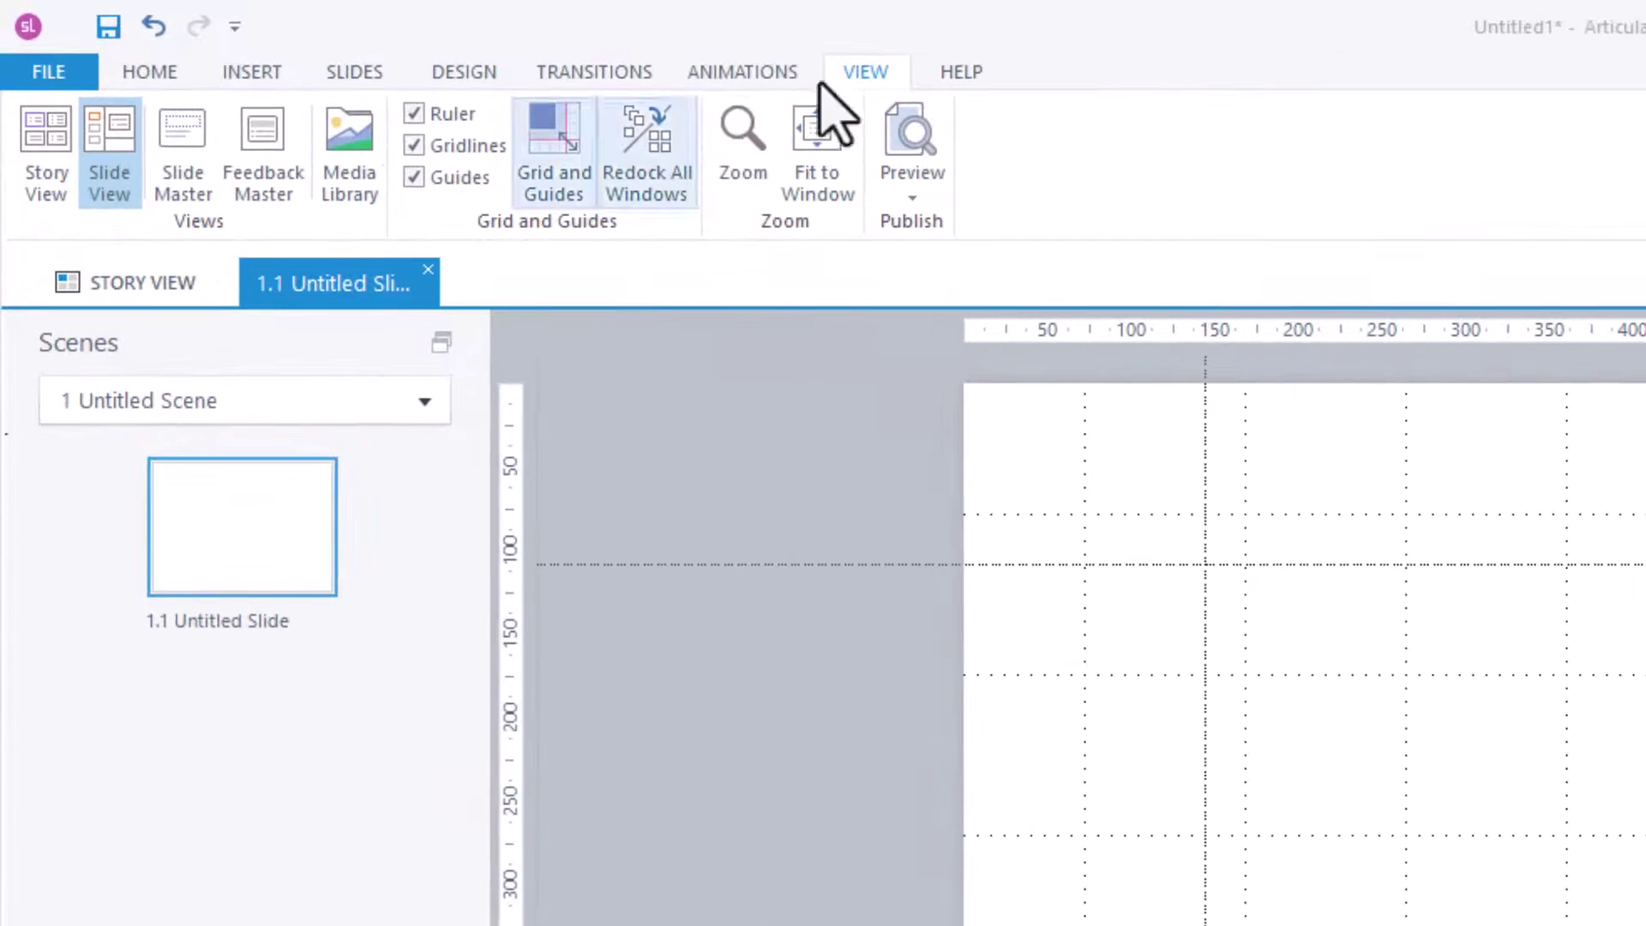
Go from the Home tools back to the VIEW ribbon's ruler, gridline and guide toggles.
{"action": "left_click", "coordinate": [165, 60]}
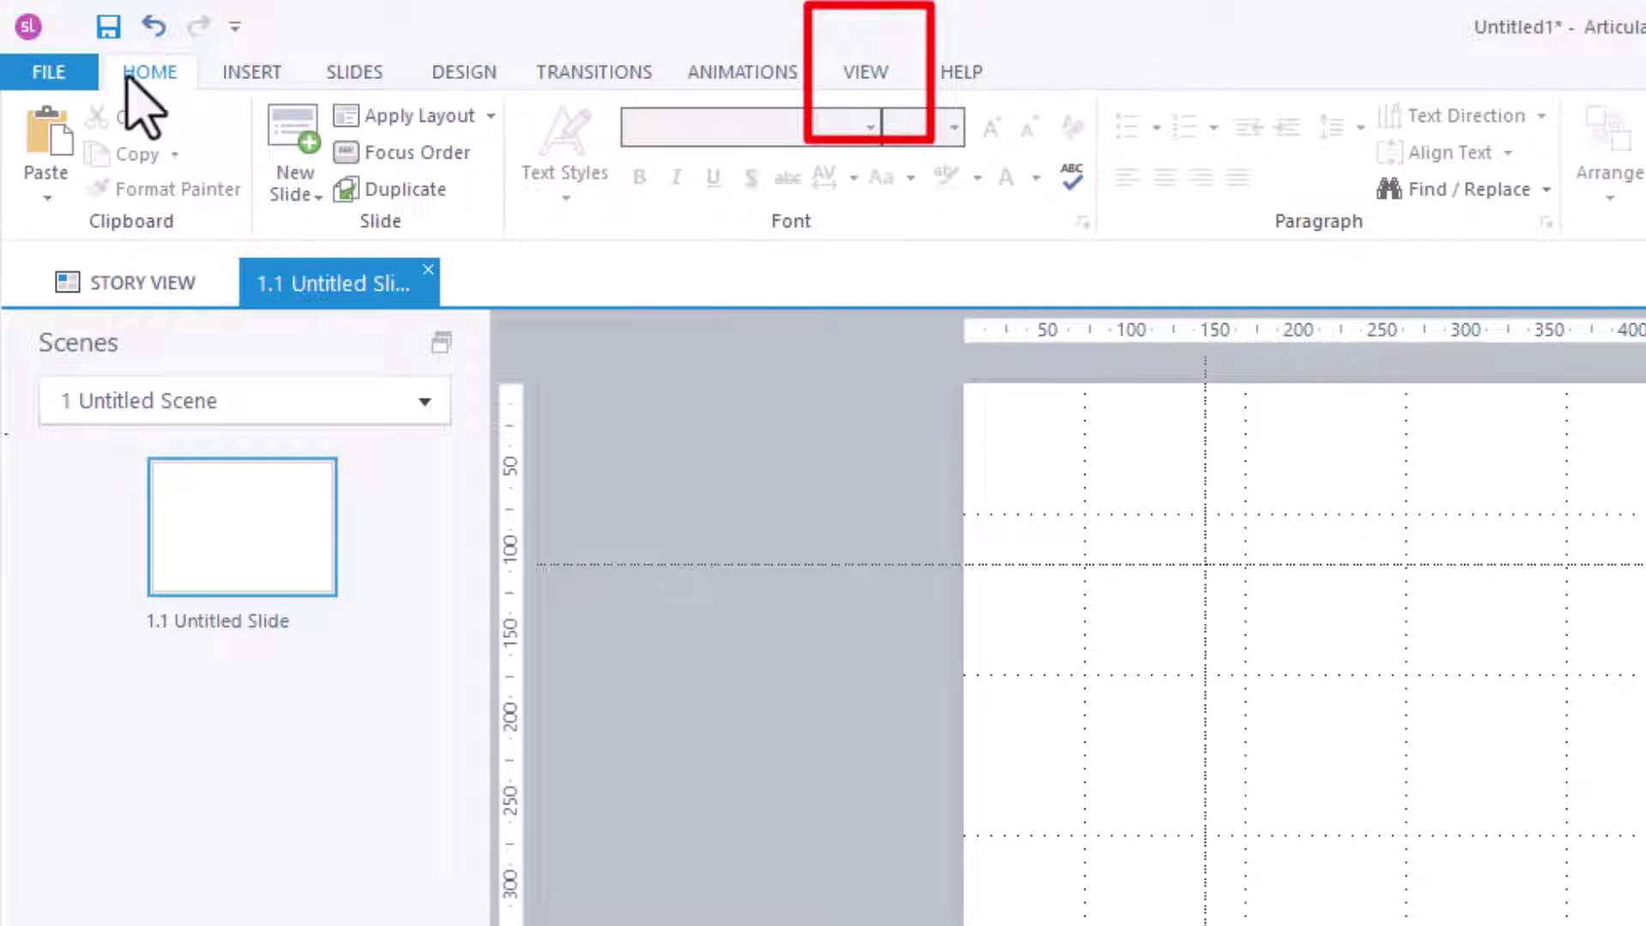
{"action": "left_click", "coordinate": [878, 79]}
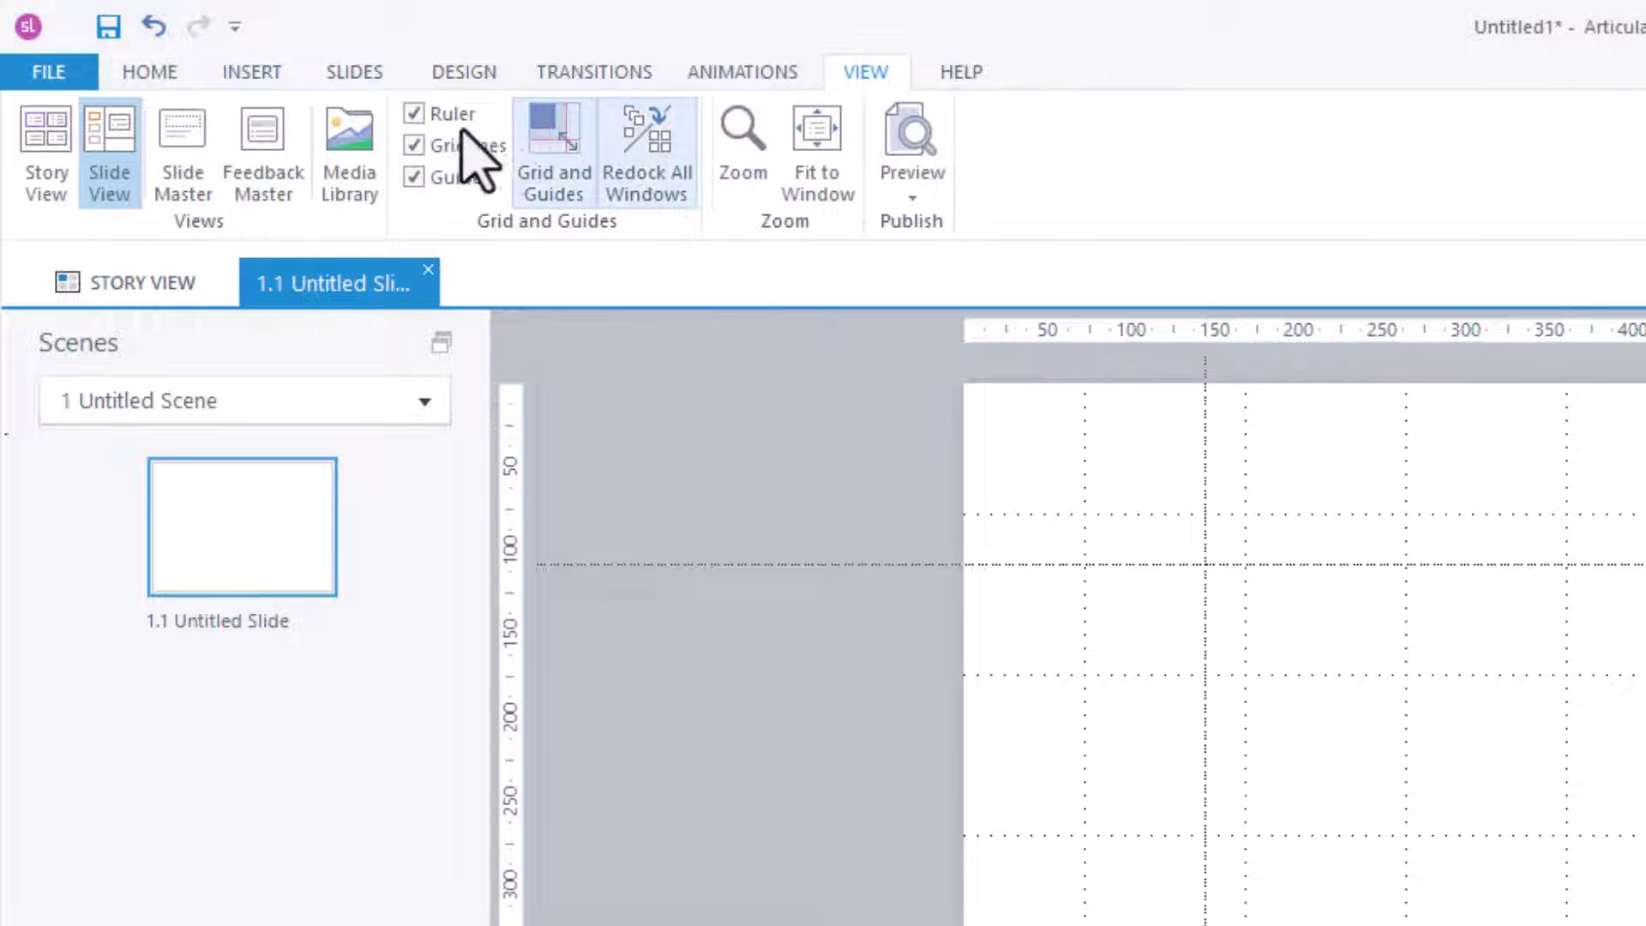
Hide the guides and rulers, toggle the gridlines, and collapse the timeline to enlarge the slide.
{"action": "left_click", "coordinate": [414, 146]}
{"action": "left_click", "coordinate": [414, 114]}
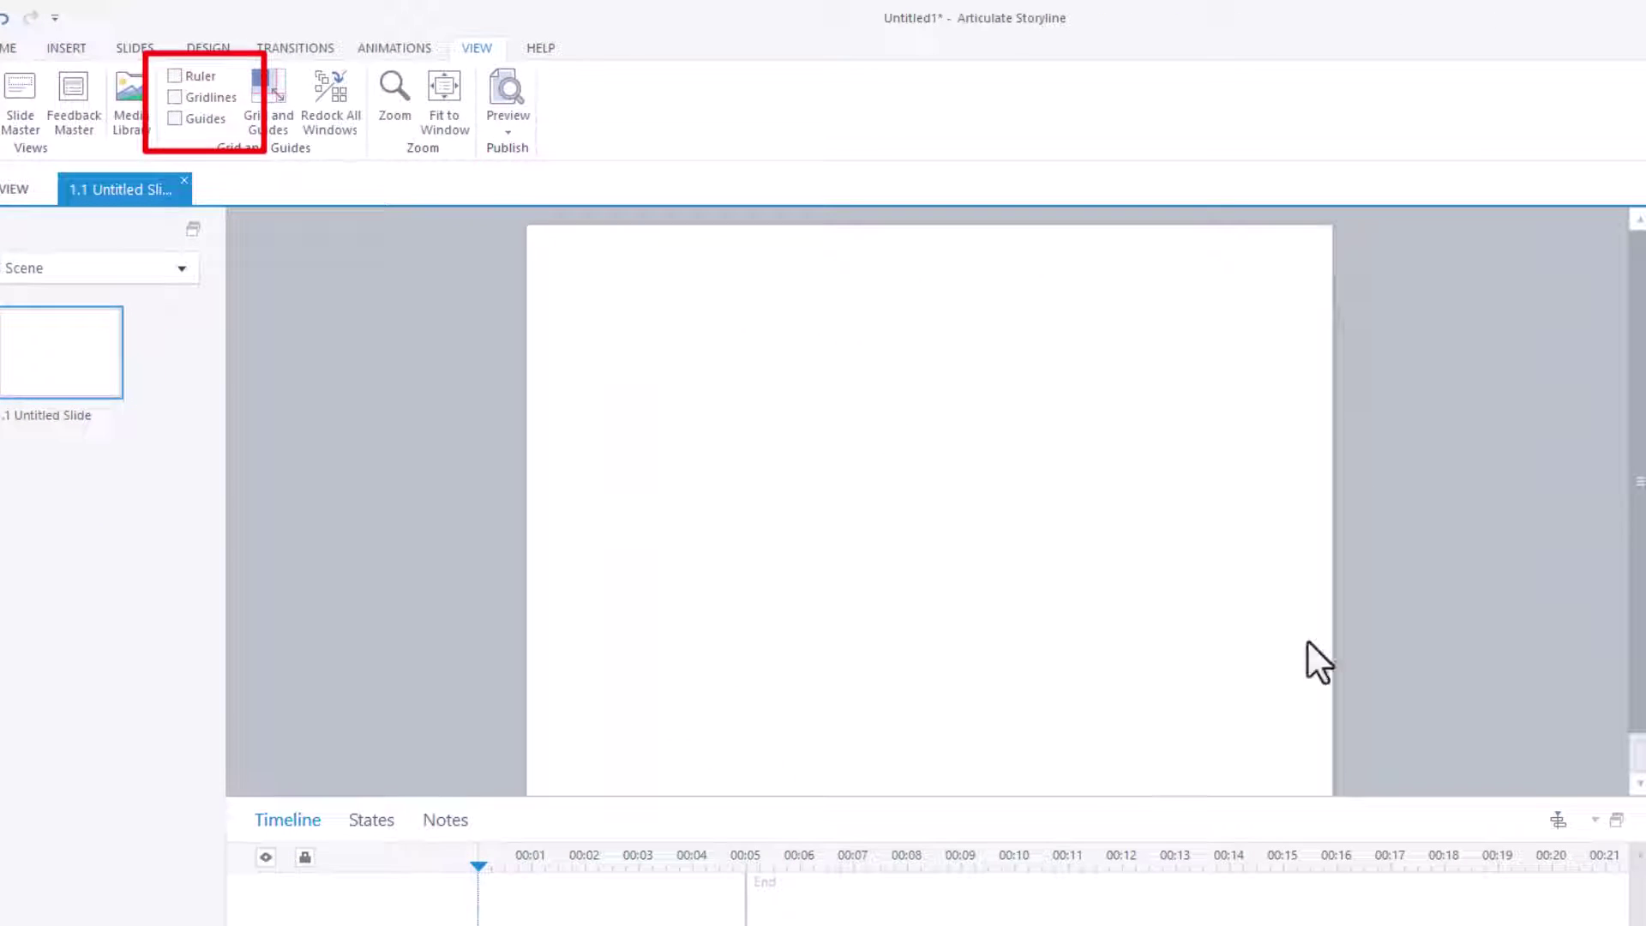
{"action": "left_click", "coordinate": [179, 77]}
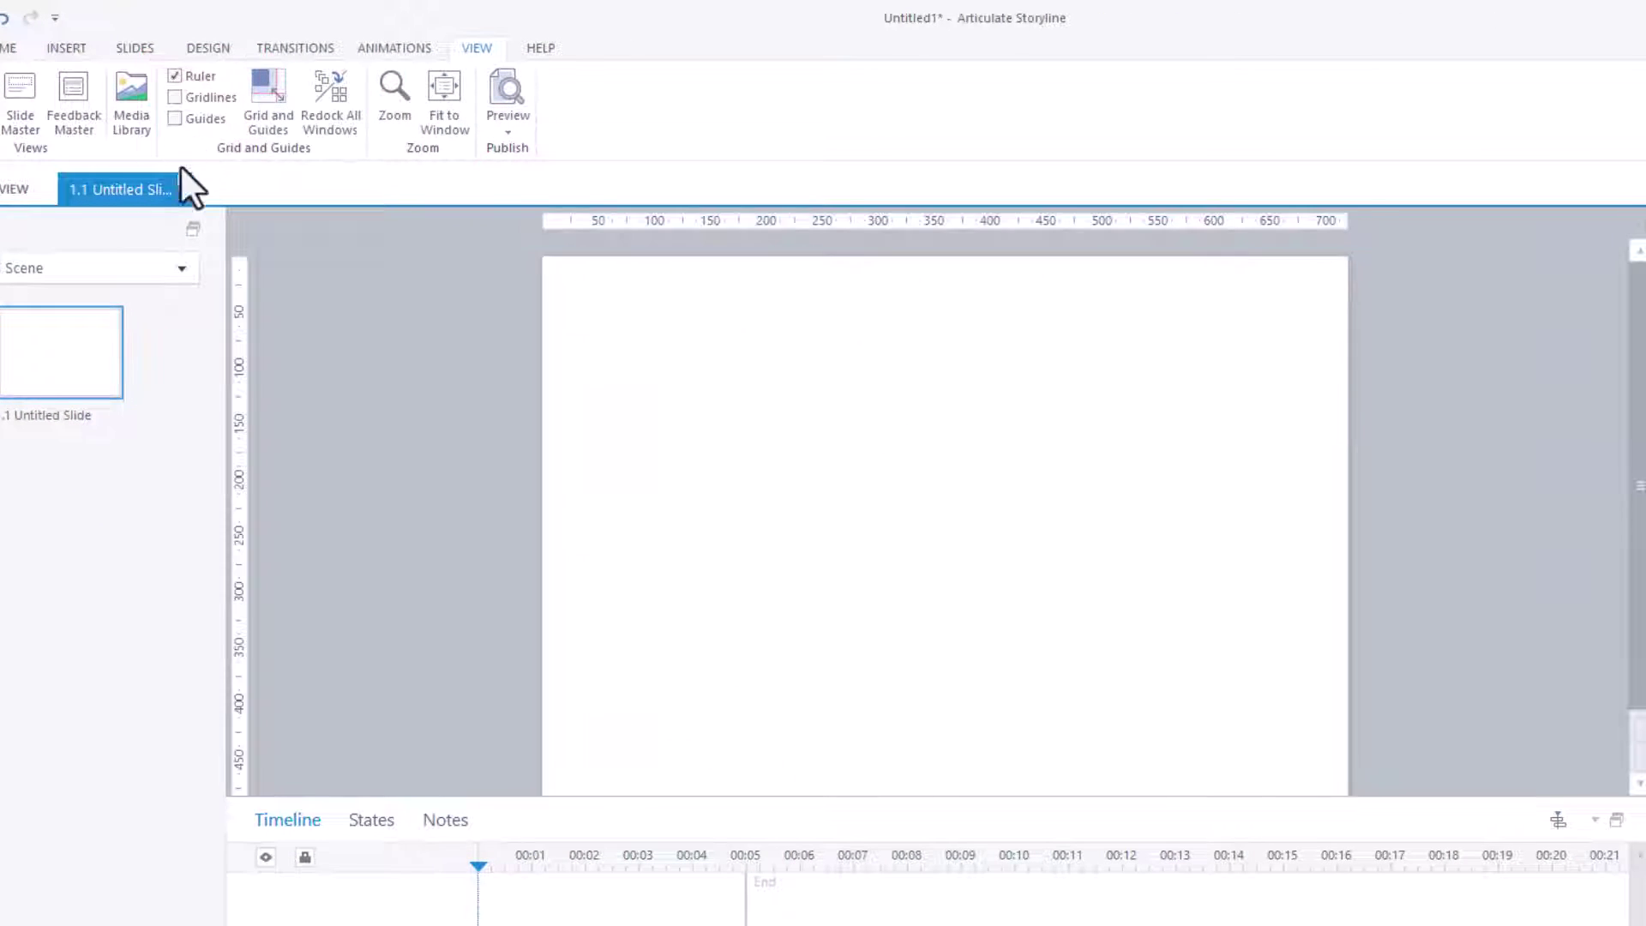
{"action": "left_click", "coordinate": [182, 77]}
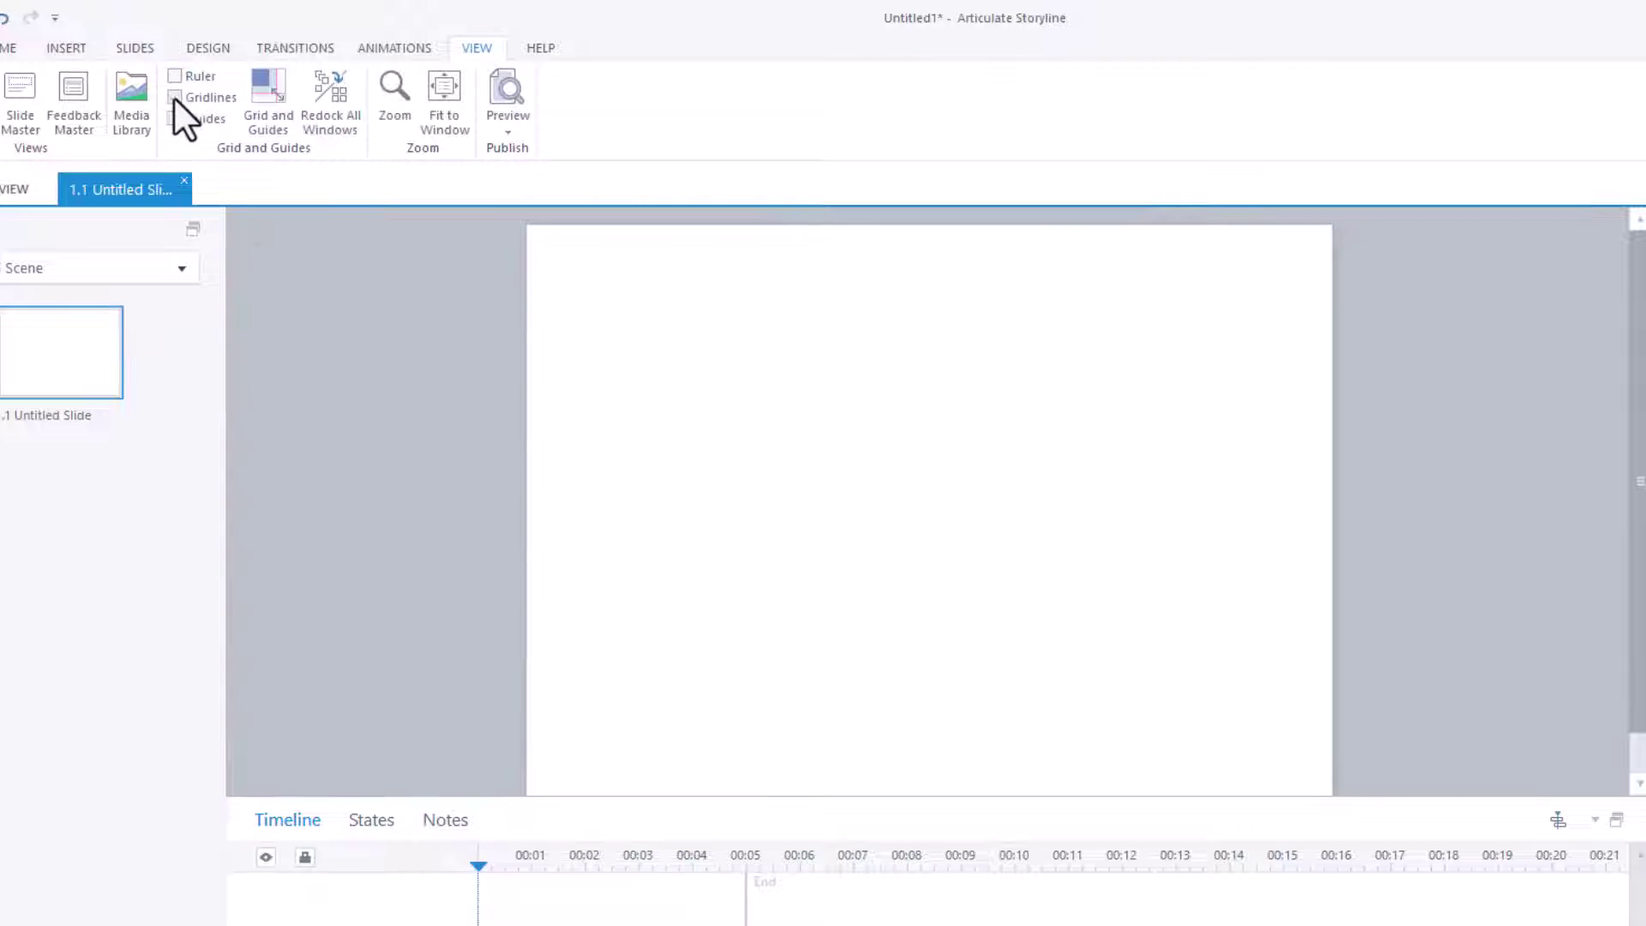
{"action": "left_click", "coordinate": [175, 98]}
{"action": "left_click", "coordinate": [176, 77]}
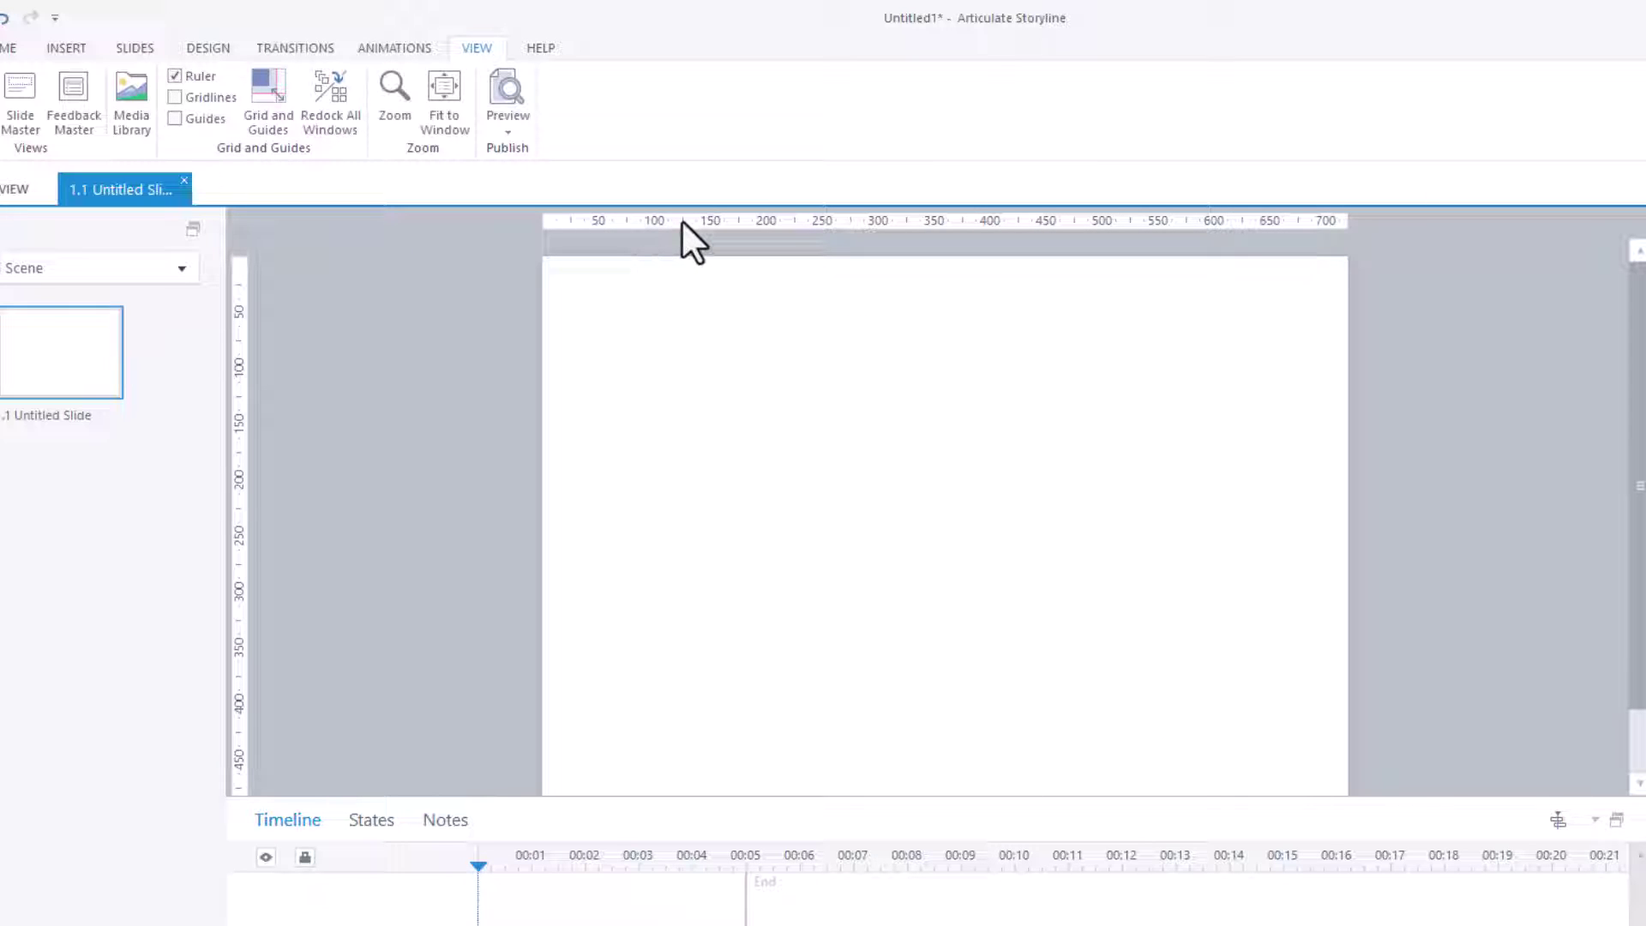
{"action": "left_click_drag", "start_coordinate": [1556, 804], "coordinate": [1527, 924]}
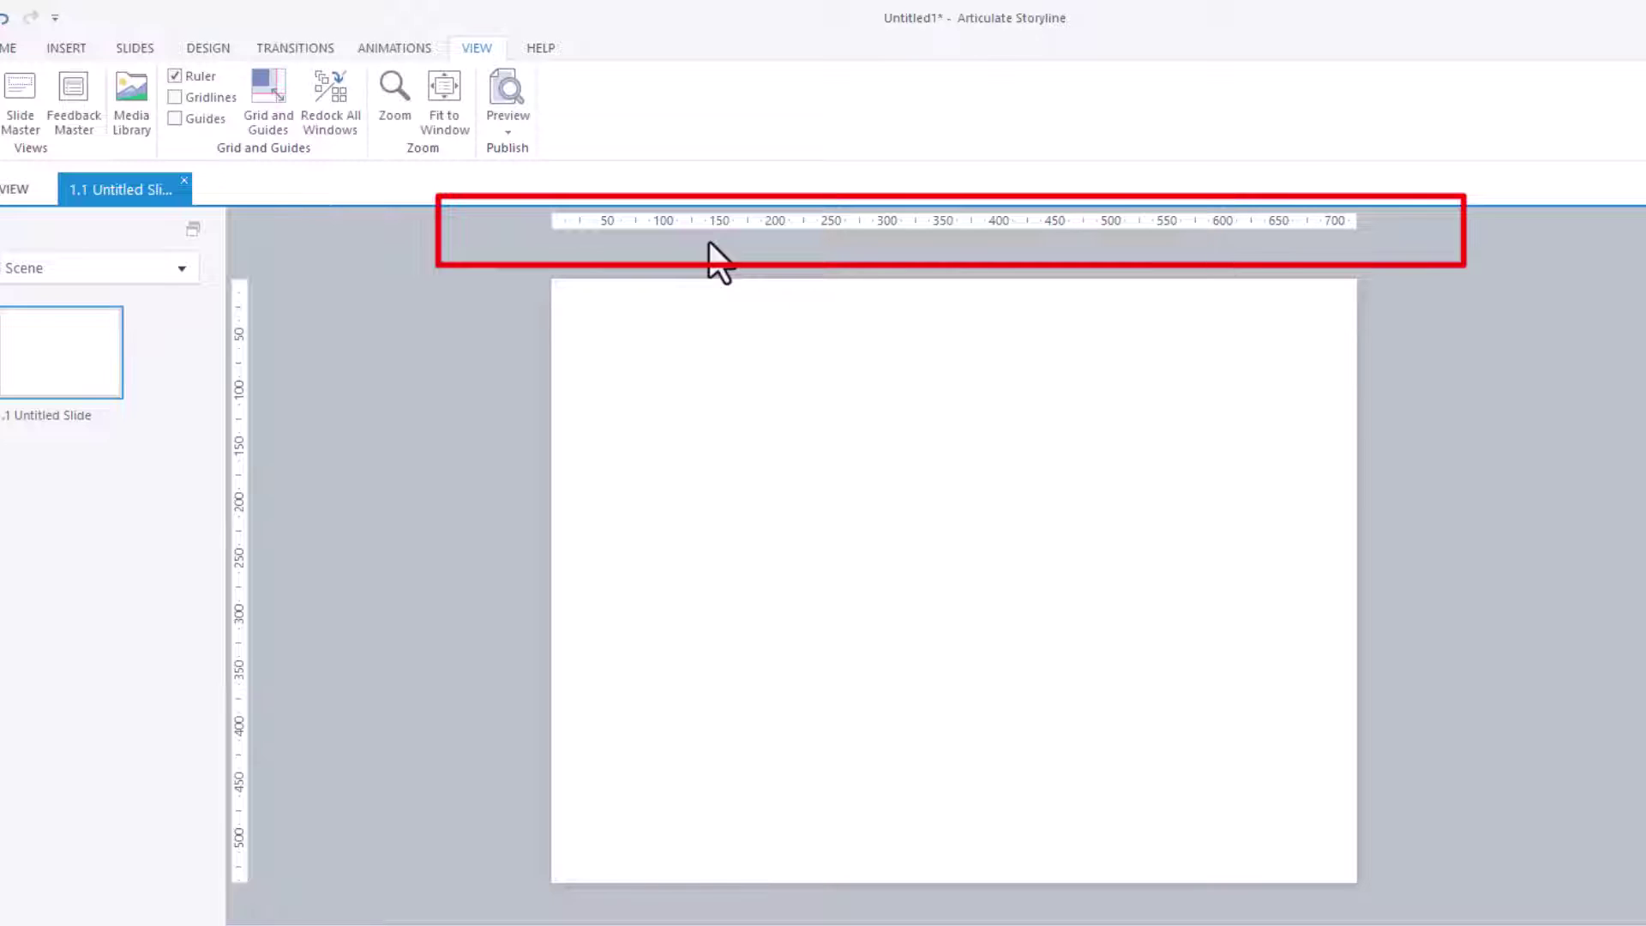
{"action": "left_click", "coordinate": [176, 76]}
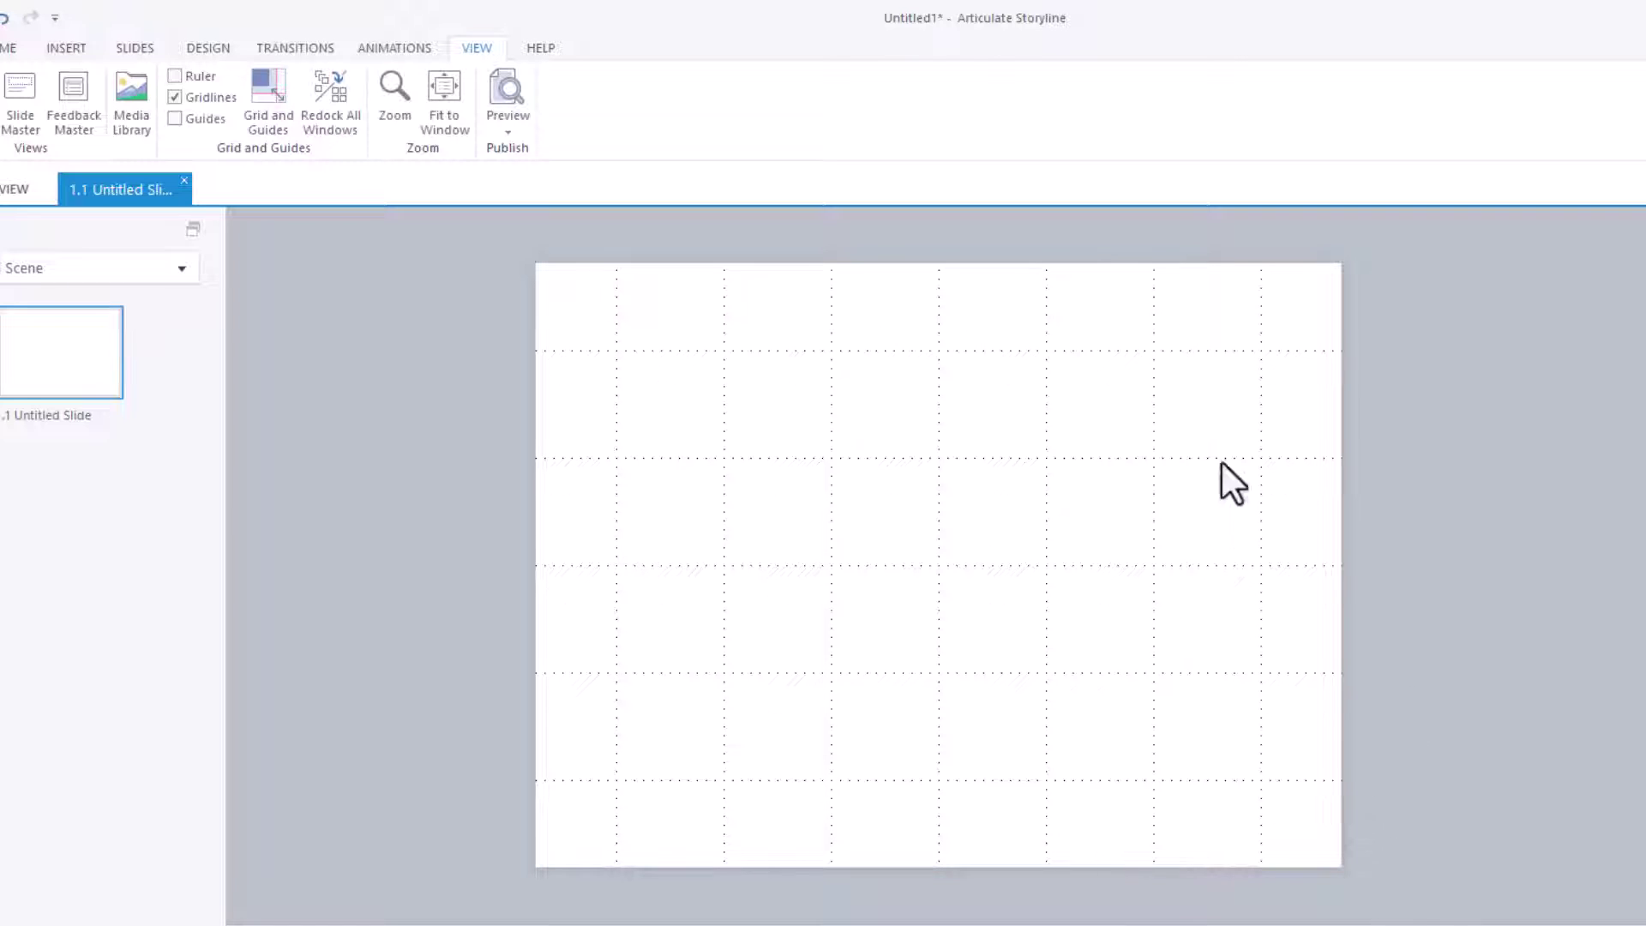
{"action": "left_click", "coordinate": [506, 136]}
{"action": "left_click", "coordinate": [552, 158]}
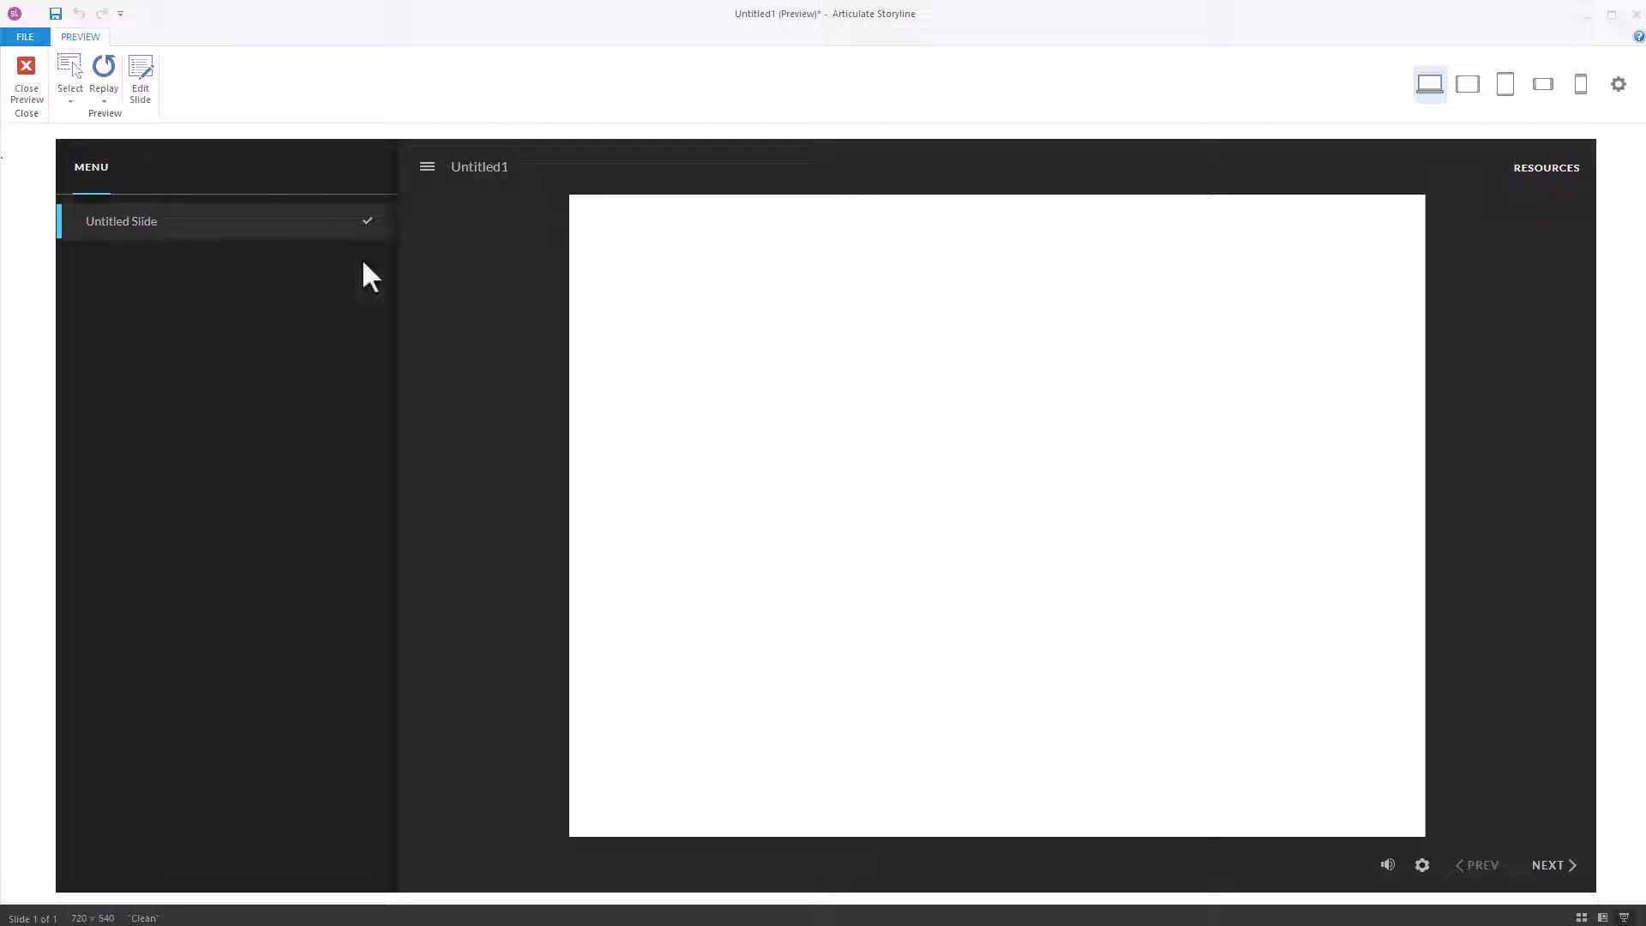
{"action": "left_click", "coordinate": [26, 82]}
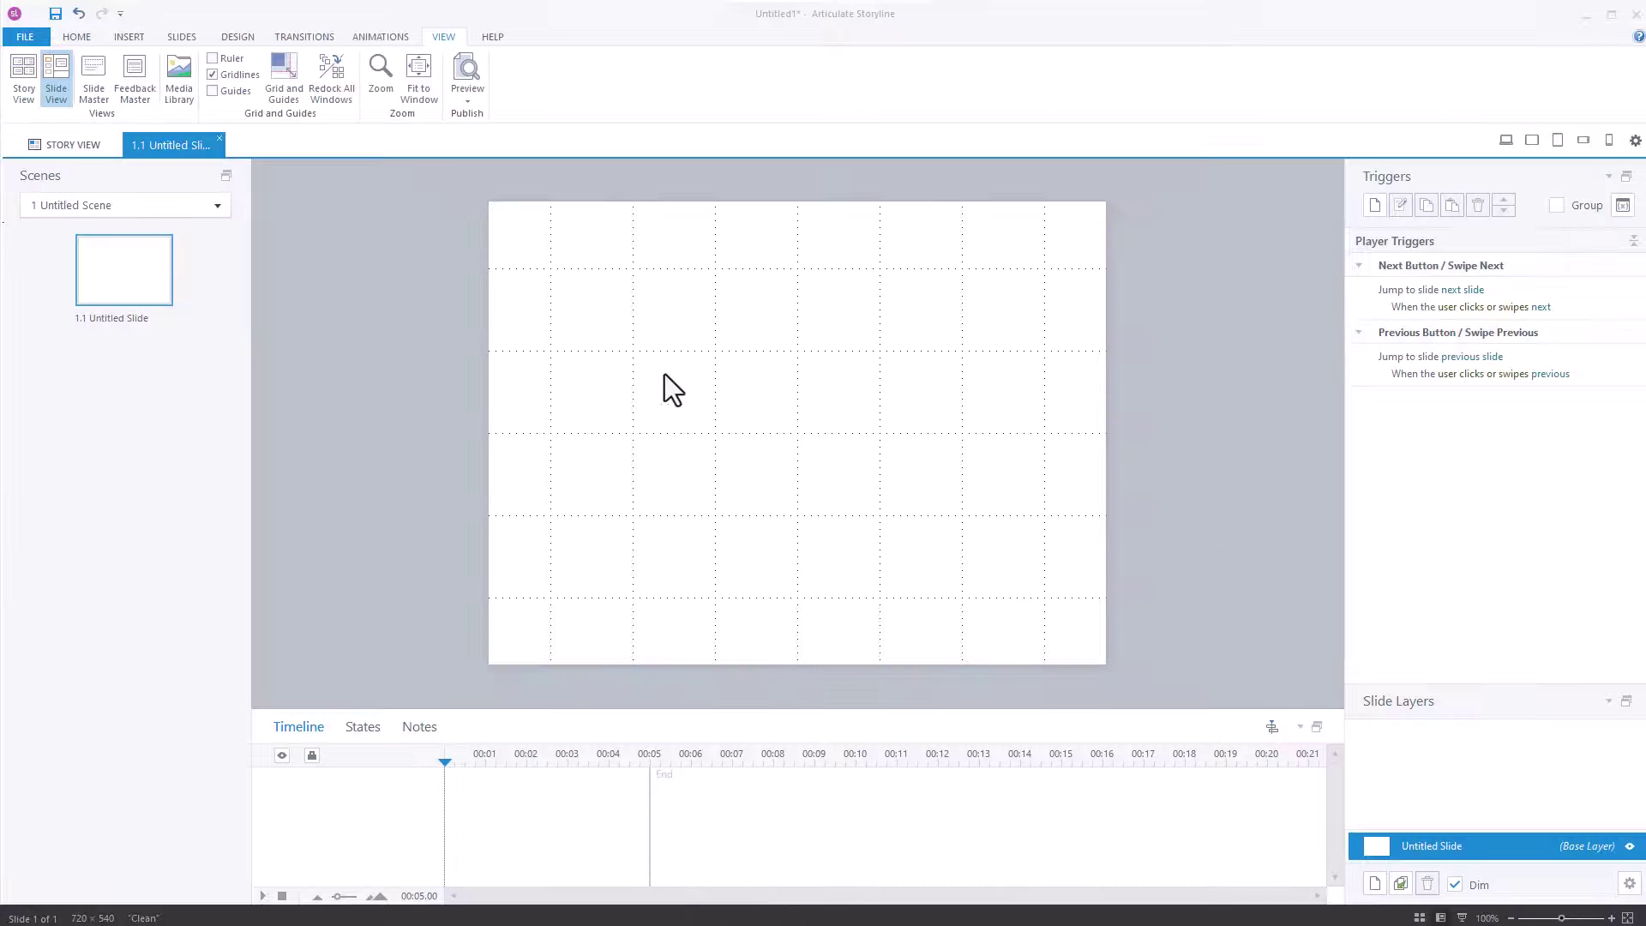
Swap gridlines for guides and drag the left, right and bottom guides toward the slide edges.
{"action": "left_click", "coordinate": [92, 89]}
{"action": "left_click", "coordinate": [95, 109]}
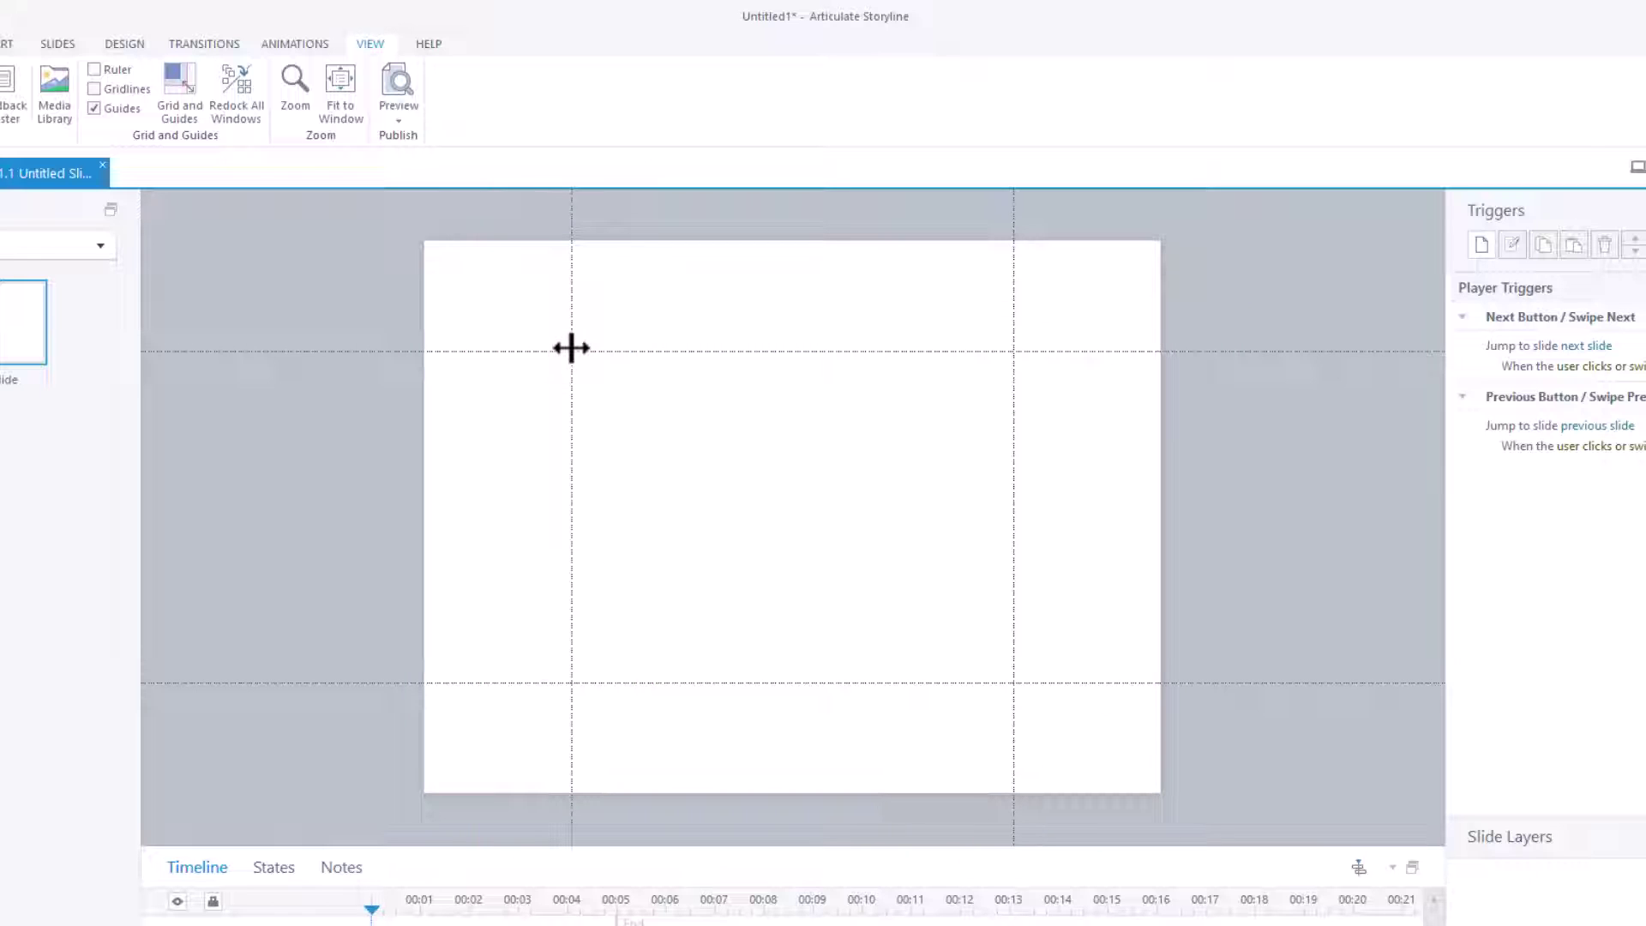
{"action": "left_click_drag", "start_coordinate": [572, 347], "coordinate": [519, 333]}
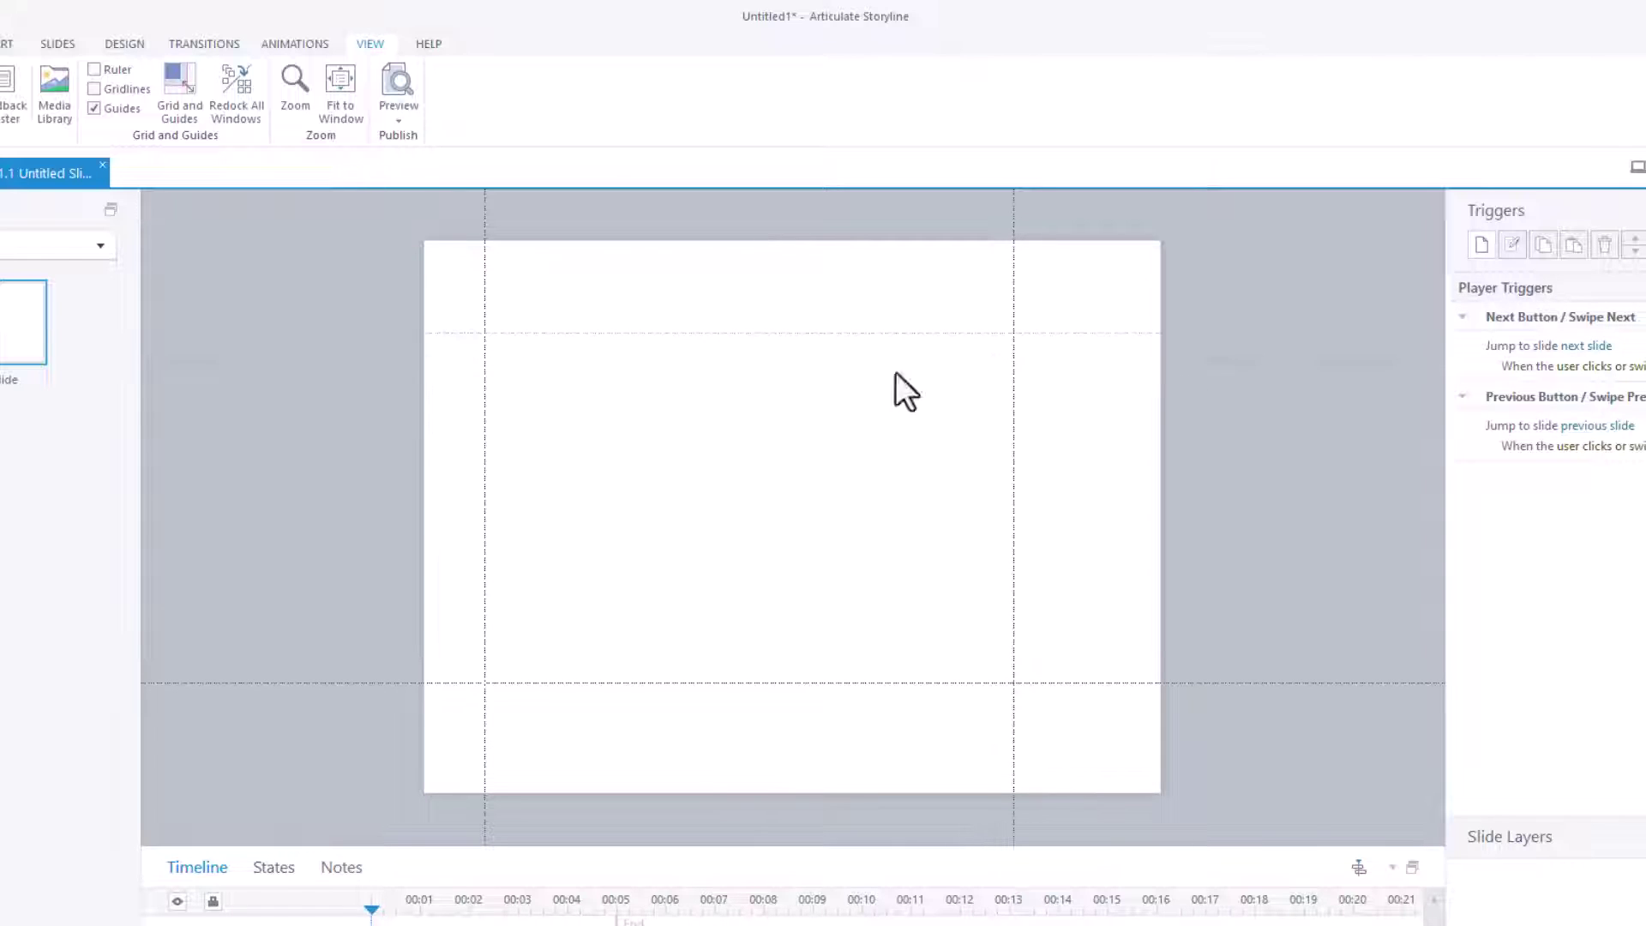
{"action": "left_click_drag", "start_coordinate": [1015, 409], "coordinate": [1087, 415]}
{"action": "left_click_drag", "start_coordinate": [974, 684], "coordinate": [960, 742]}
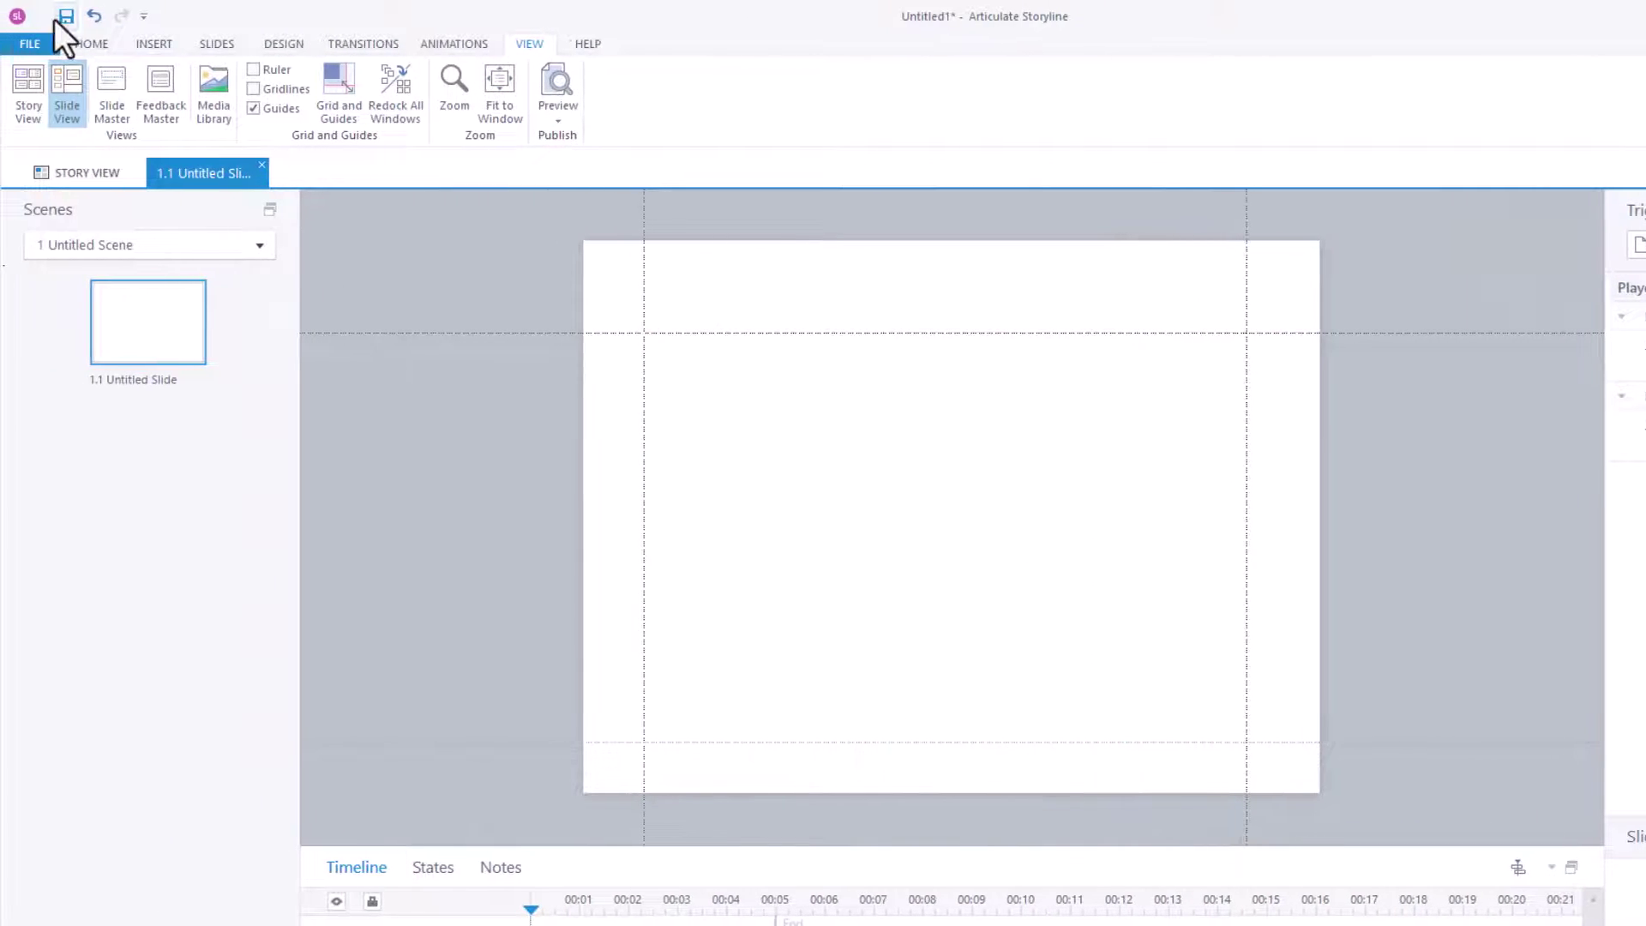
Draw a blue rectangle starting at the top-left guide corner.
{"action": "left_click", "coordinate": [154, 43]}
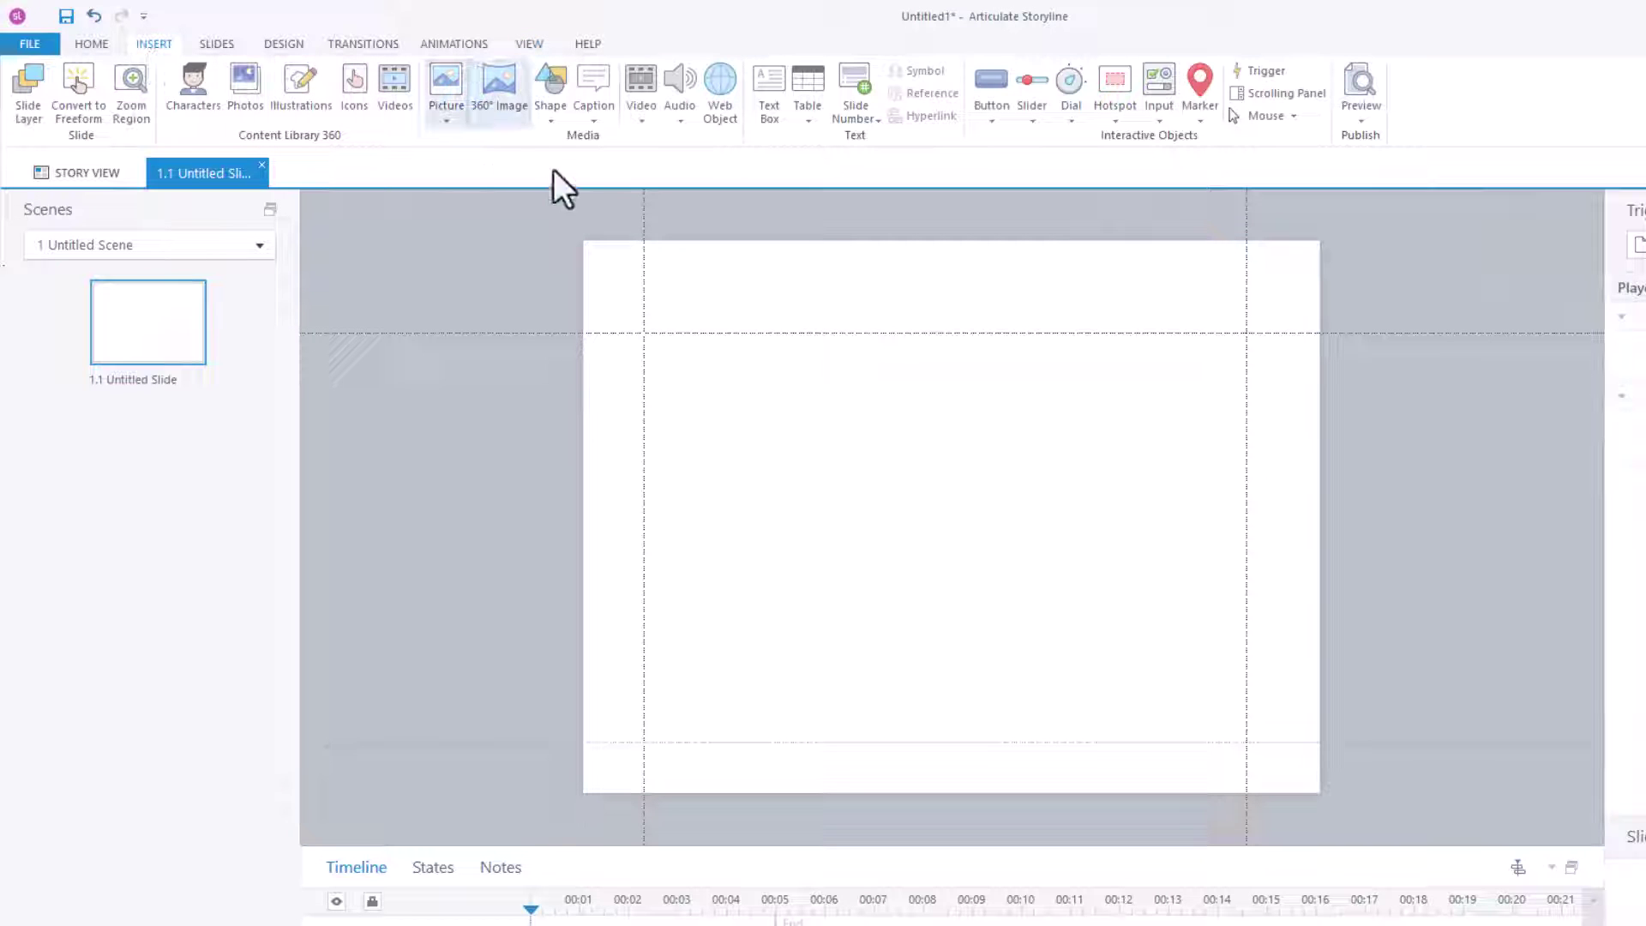
{"action": "left_click", "coordinate": [549, 107]}
{"action": "left_click", "coordinate": [588, 250]}
{"action": "mouse_move", "coordinate": [643, 283]}
{"action": "left_mouse_down"}
{"action": "mouse_move", "coordinate": [816, 330]}
{"action": "mouse_move", "coordinate": [899, 333]}
{"action": "left_mouse_up"}
{"action": "left_click", "coordinate": [882, 449]}
{"action": "left_click", "coordinate": [792, 315]}
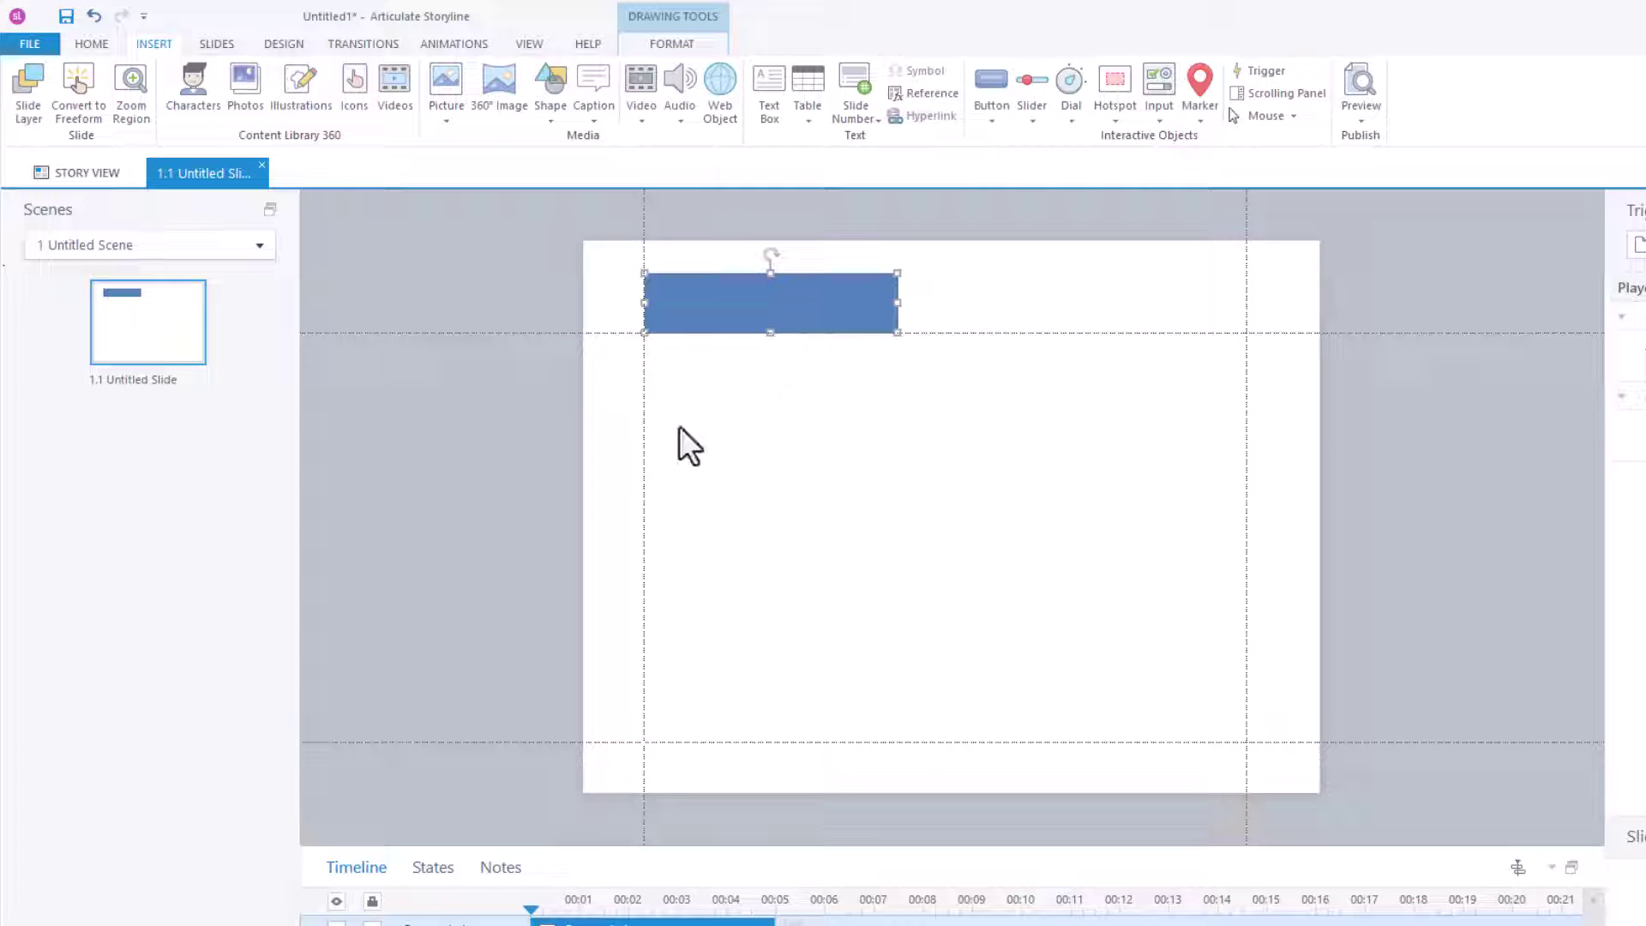
Add a new slide with the Title Only basic layout after slide 1.1.
{"action": "right_click", "coordinate": [174, 377]}
{"action": "mouse_move", "coordinate": [254, 387]}
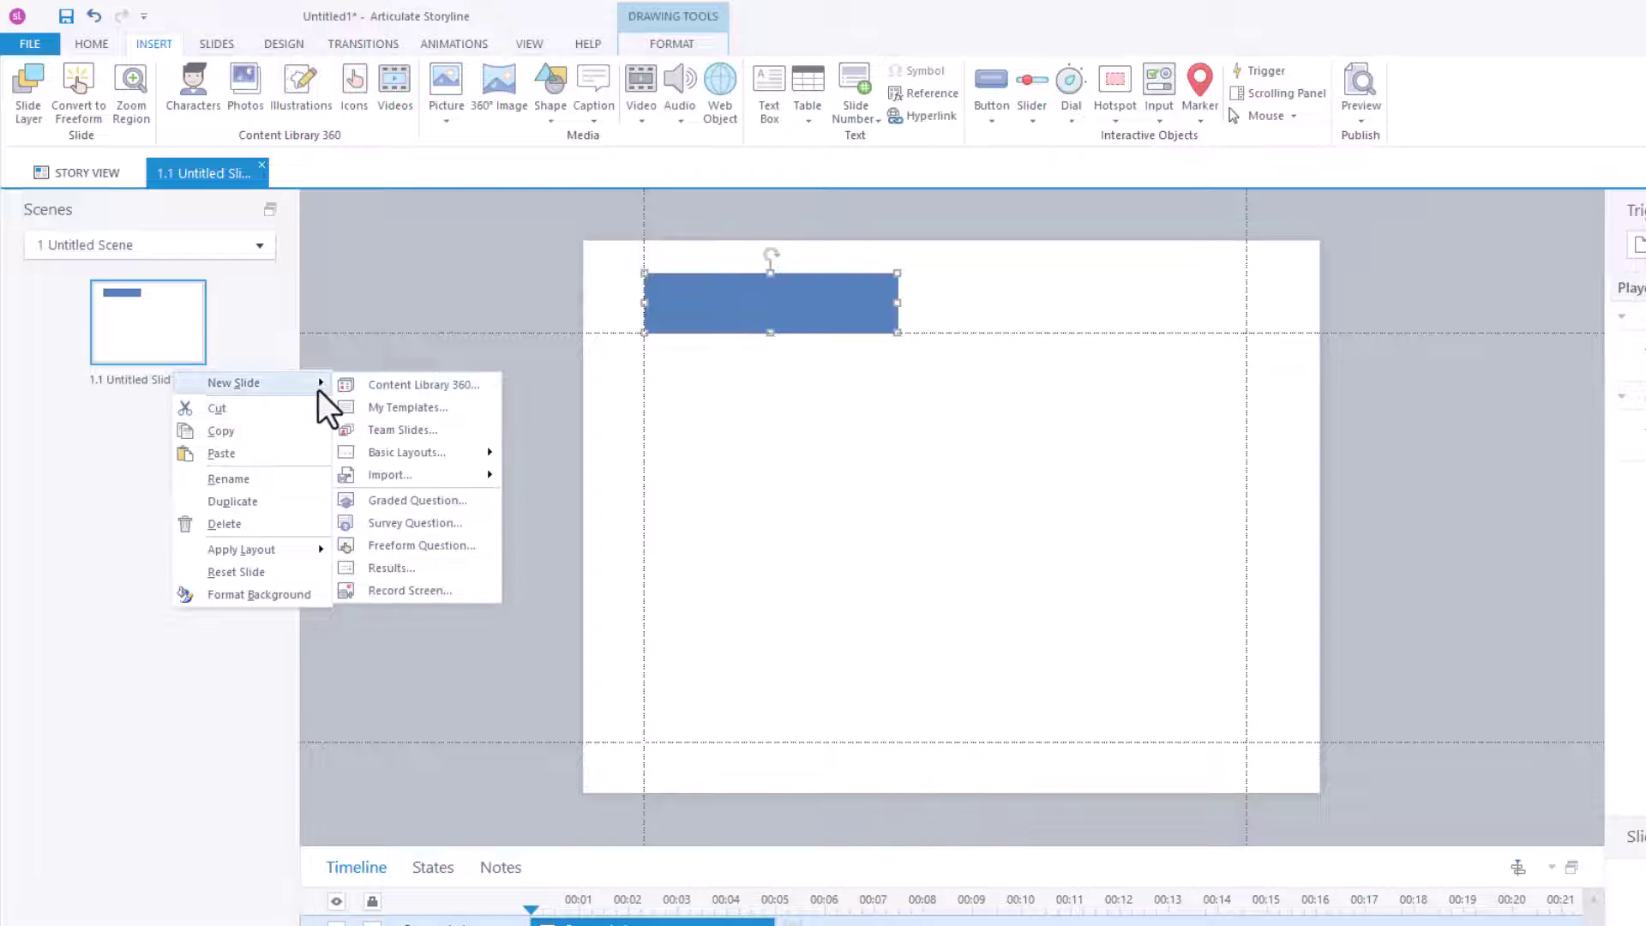
{"action": "mouse_move", "coordinate": [440, 454]}
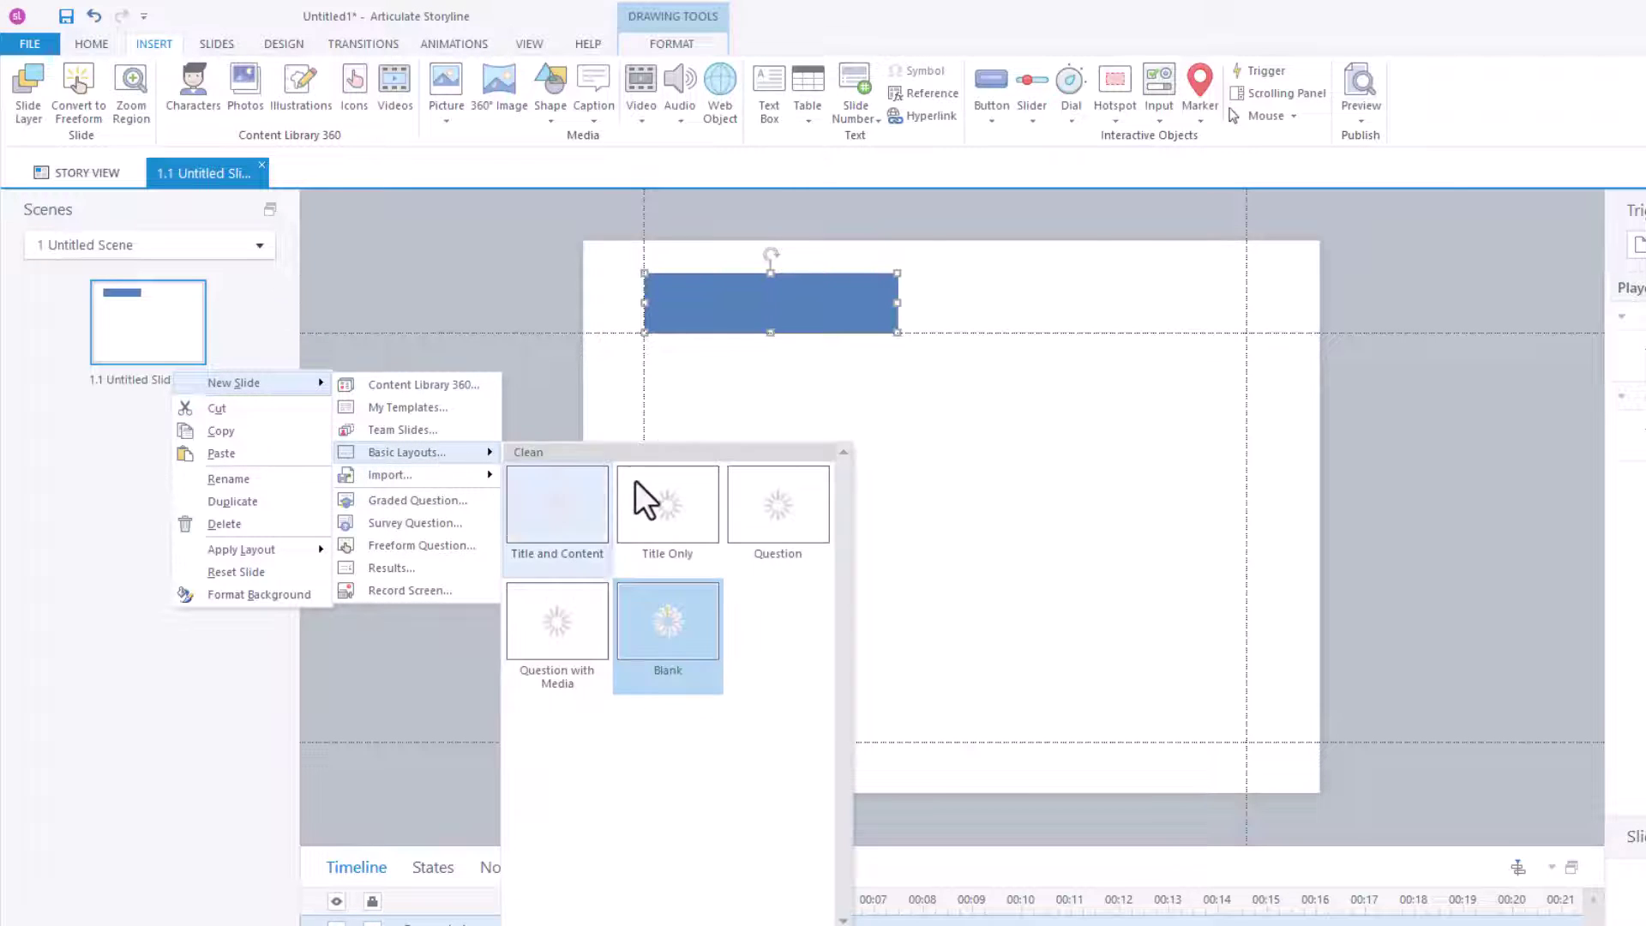
{"action": "left_click", "coordinate": [650, 514]}
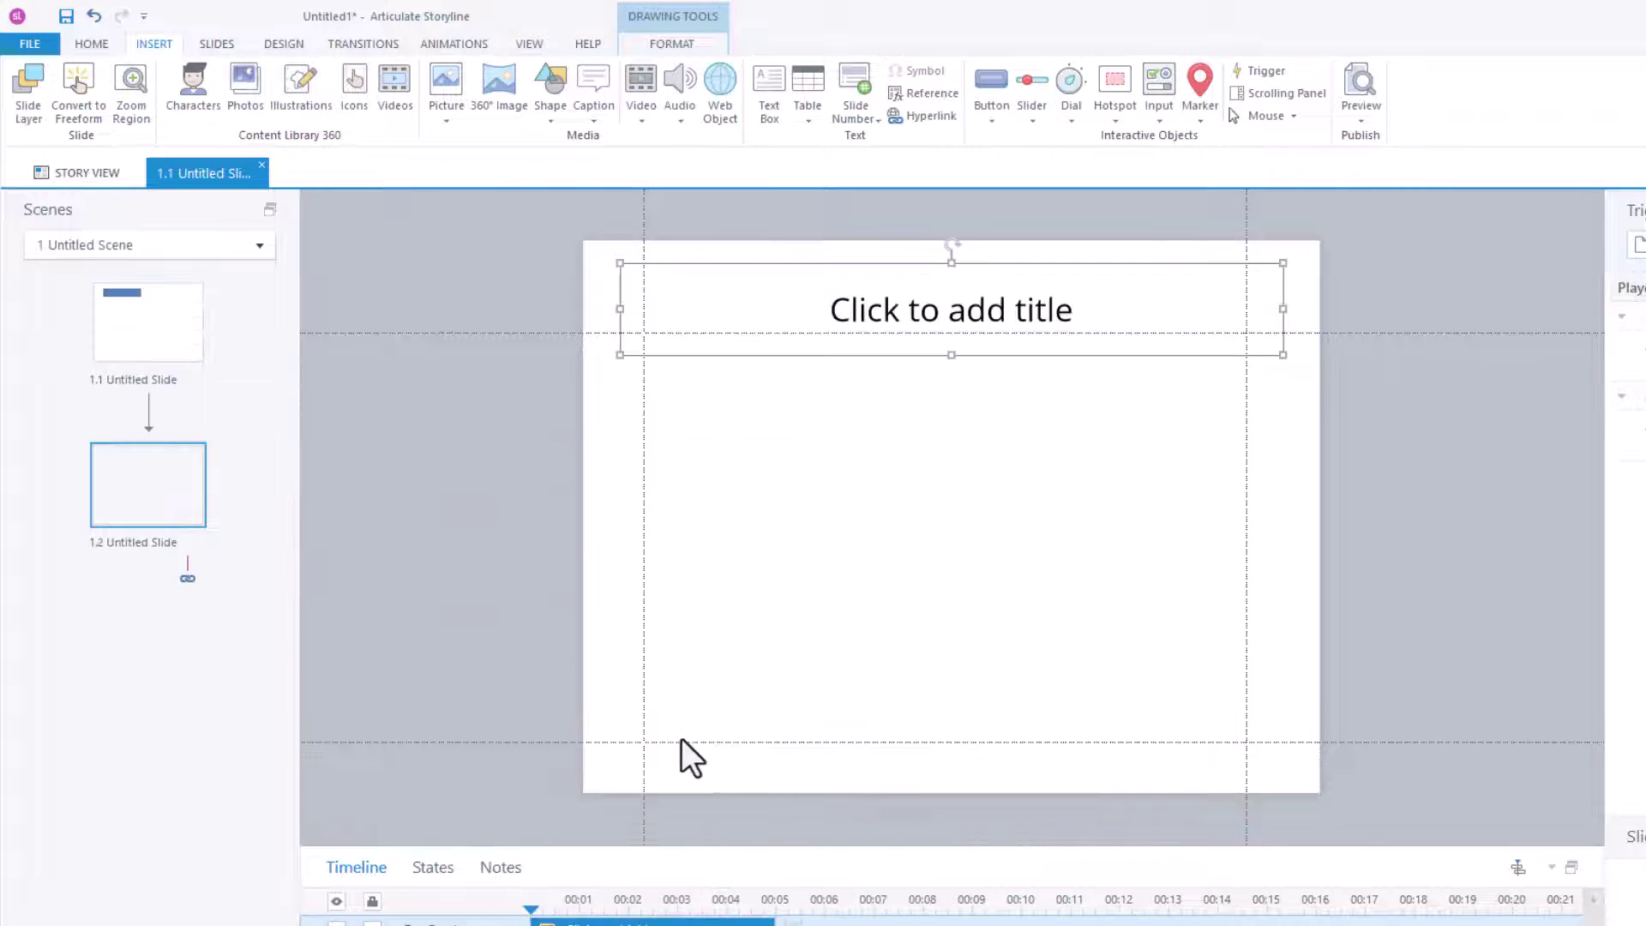
Copy the blue rectangle from slide 1.1 and paste it onto slide 1.2.
{"action": "left_click", "coordinate": [159, 336]}
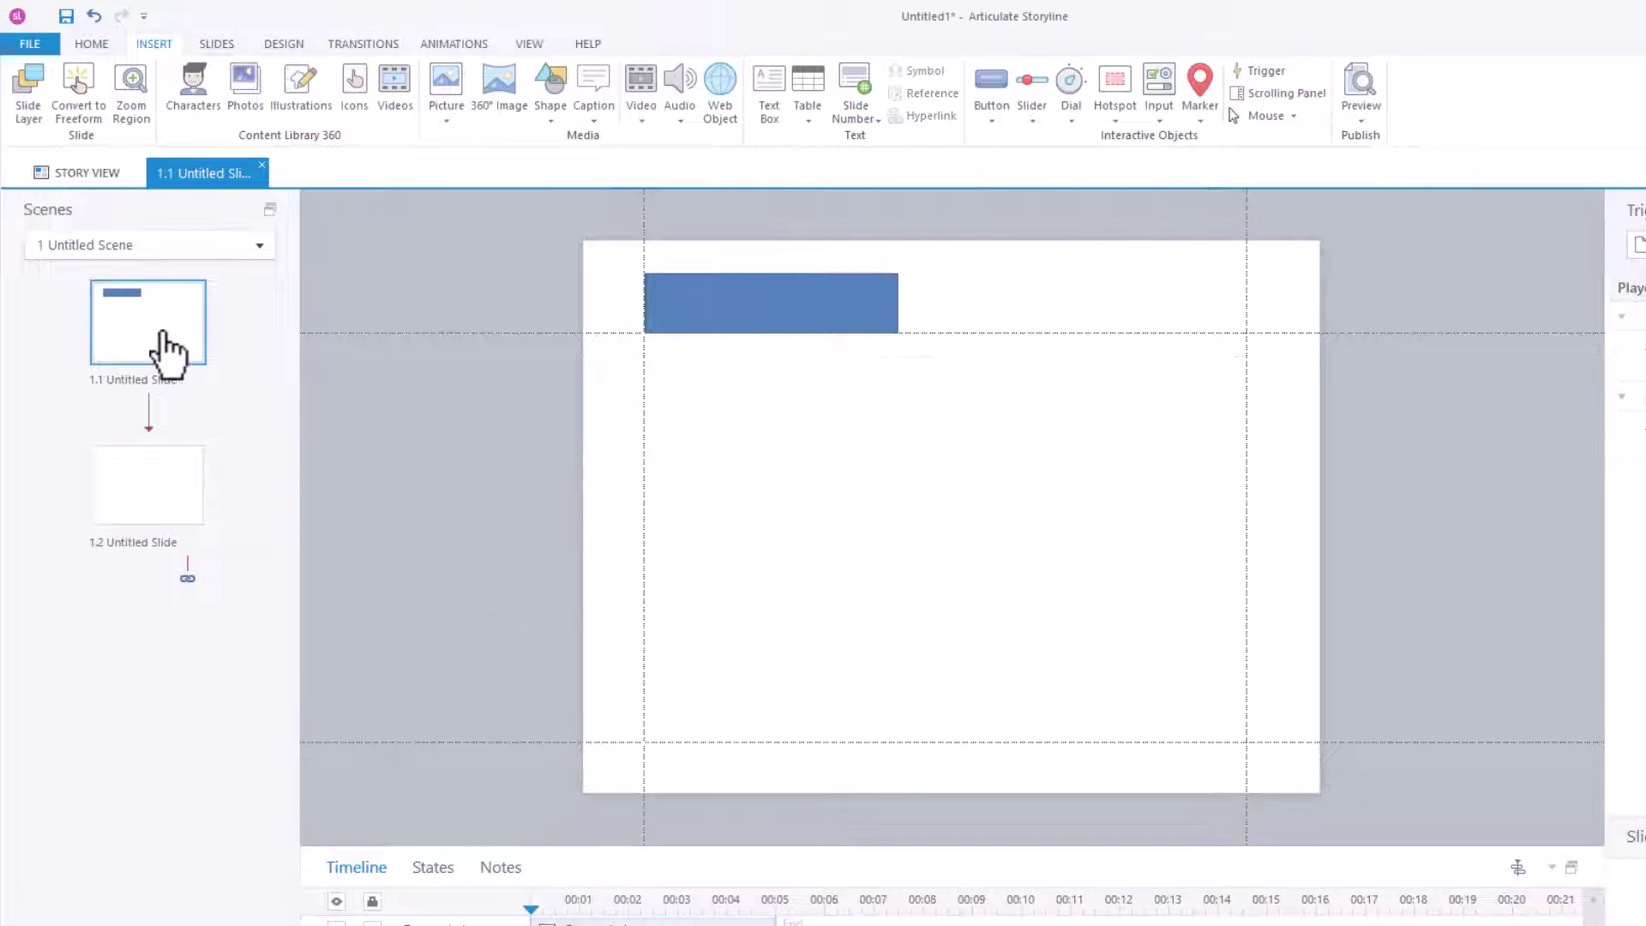
{"action": "left_click", "coordinate": [742, 315]}
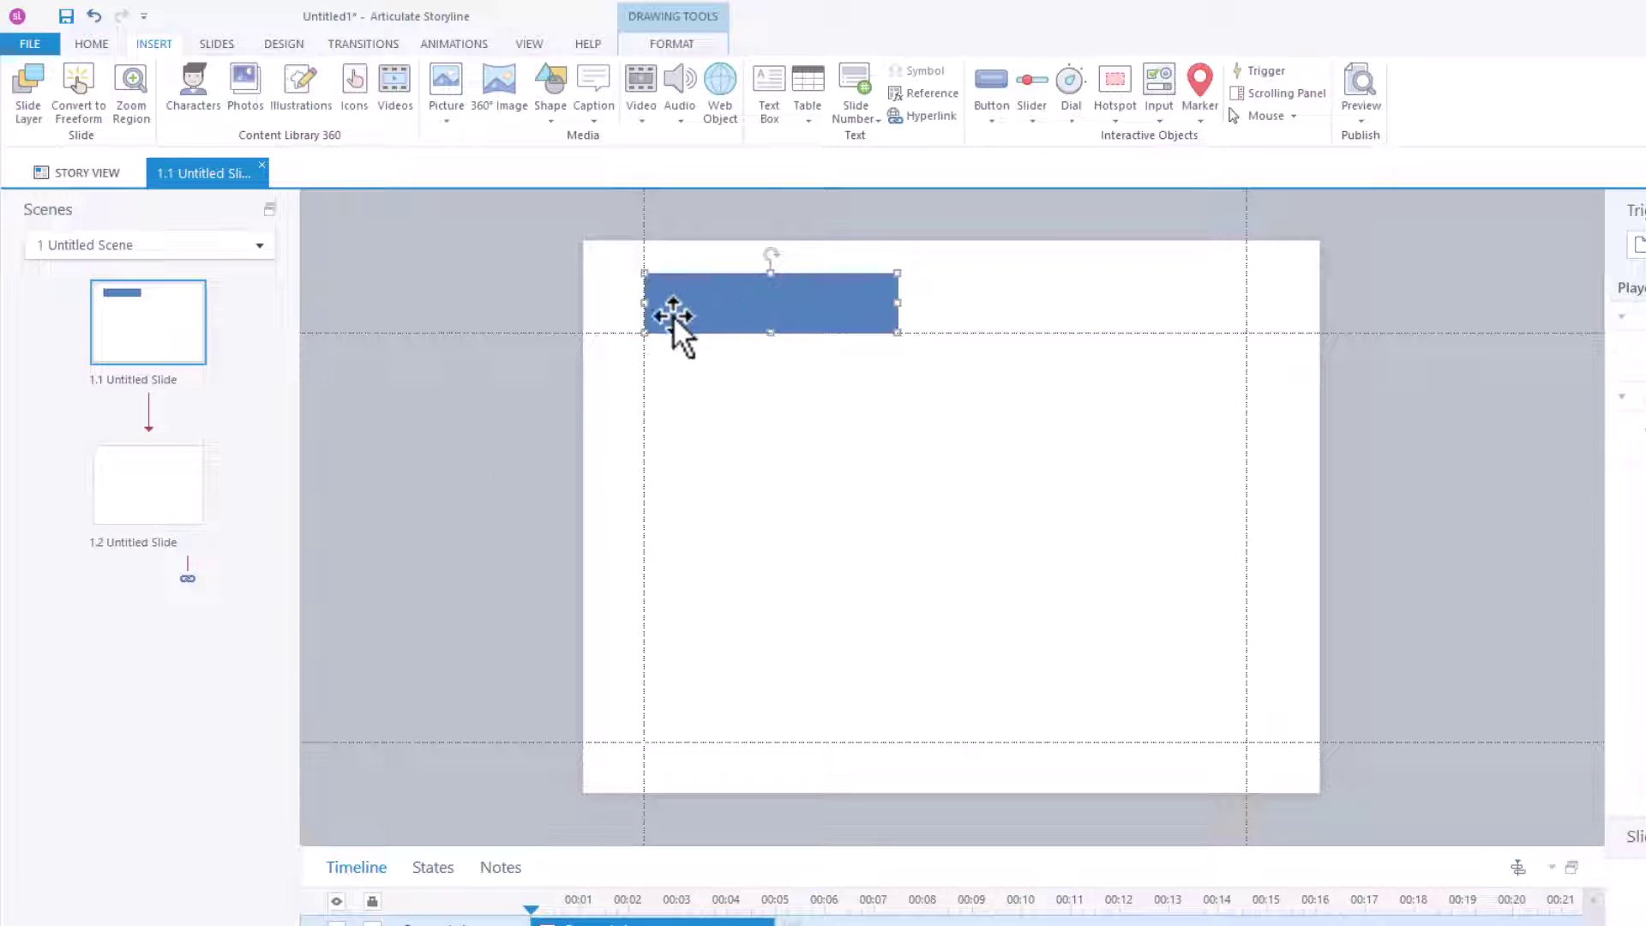
{"action": "left_click", "coordinate": [187, 463]}
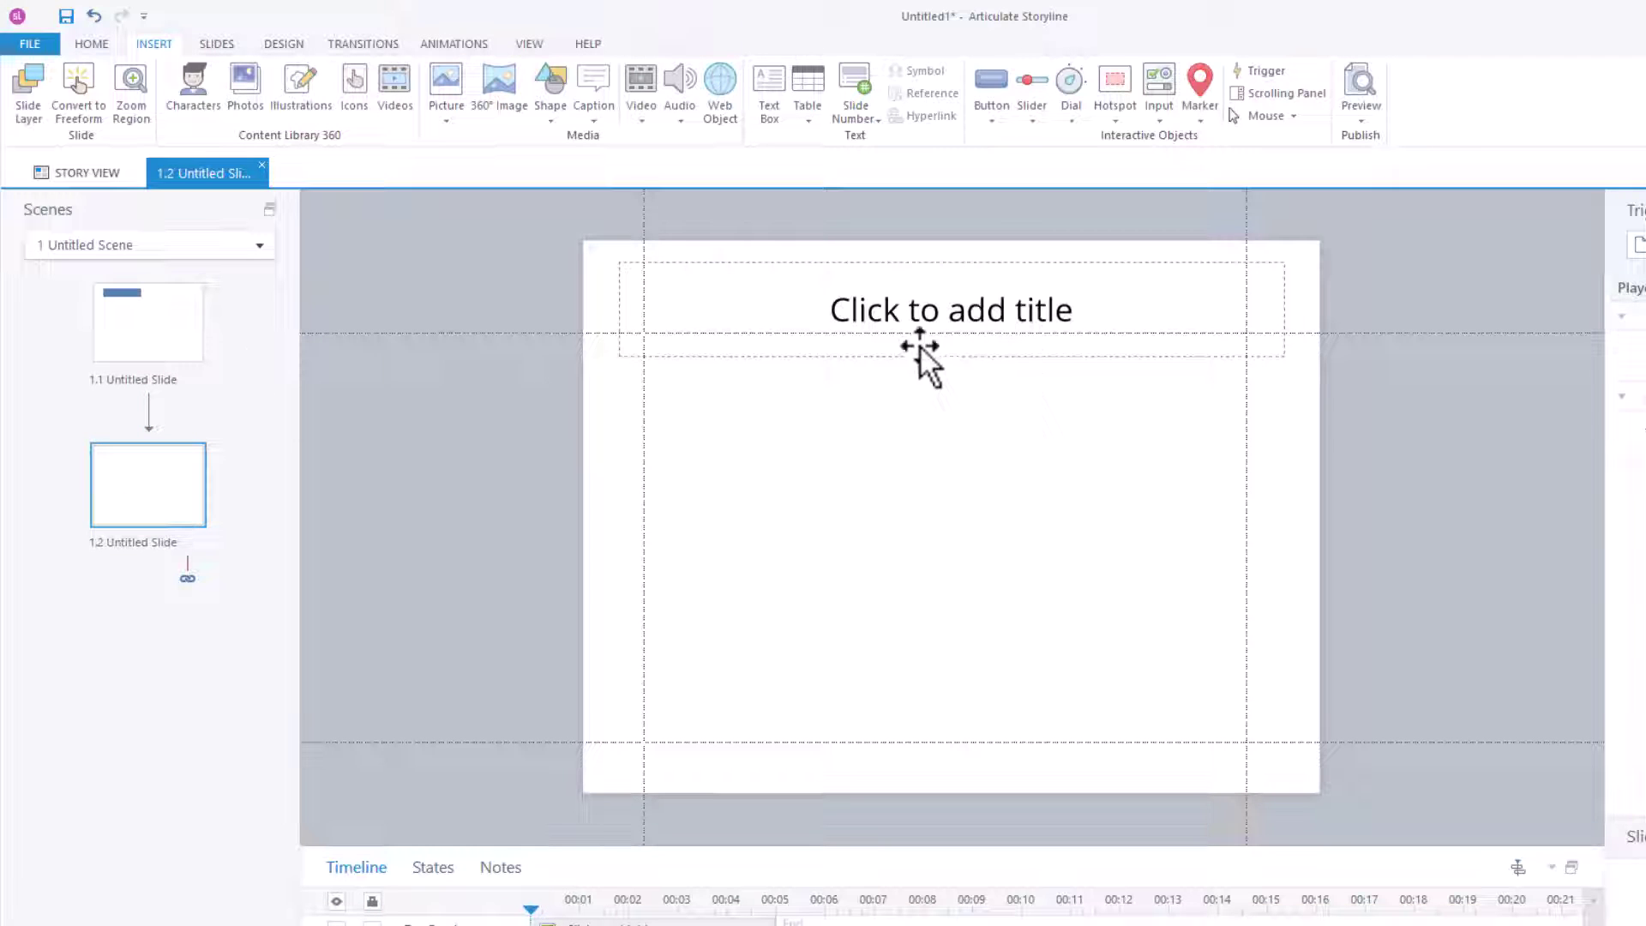
{"action": "left_click", "coordinate": [916, 264]}
{"action": "left_click", "coordinate": [165, 338]}
{"action": "left_click", "coordinate": [758, 317]}
{"action": "key", "text": "ctrl+c"}
{"action": "left_click", "coordinate": [134, 502]}
{"action": "key", "text": "ctrl+v"}
{"action": "left_click", "coordinate": [677, 410]}
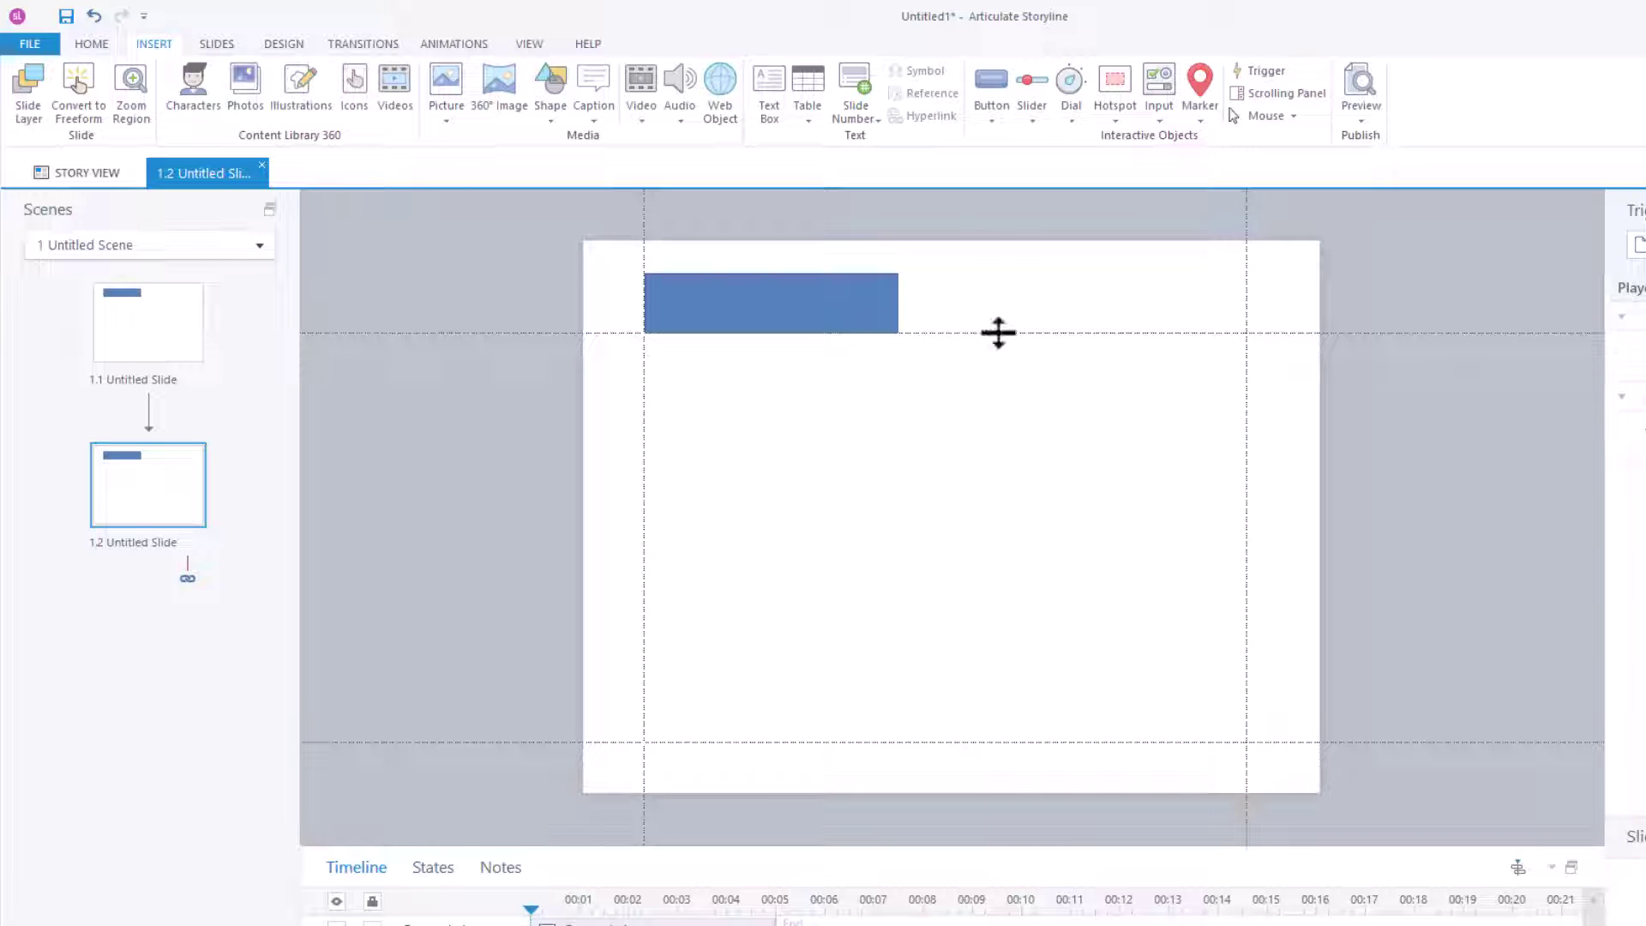
Move the horizontal guides up so one sits just below the rectangle.
{"action": "left_click_drag", "start_coordinate": [929, 740], "coordinate": [929, 420]}
{"action": "left_click_drag", "start_coordinate": [952, 334], "coordinate": [793, 420]}
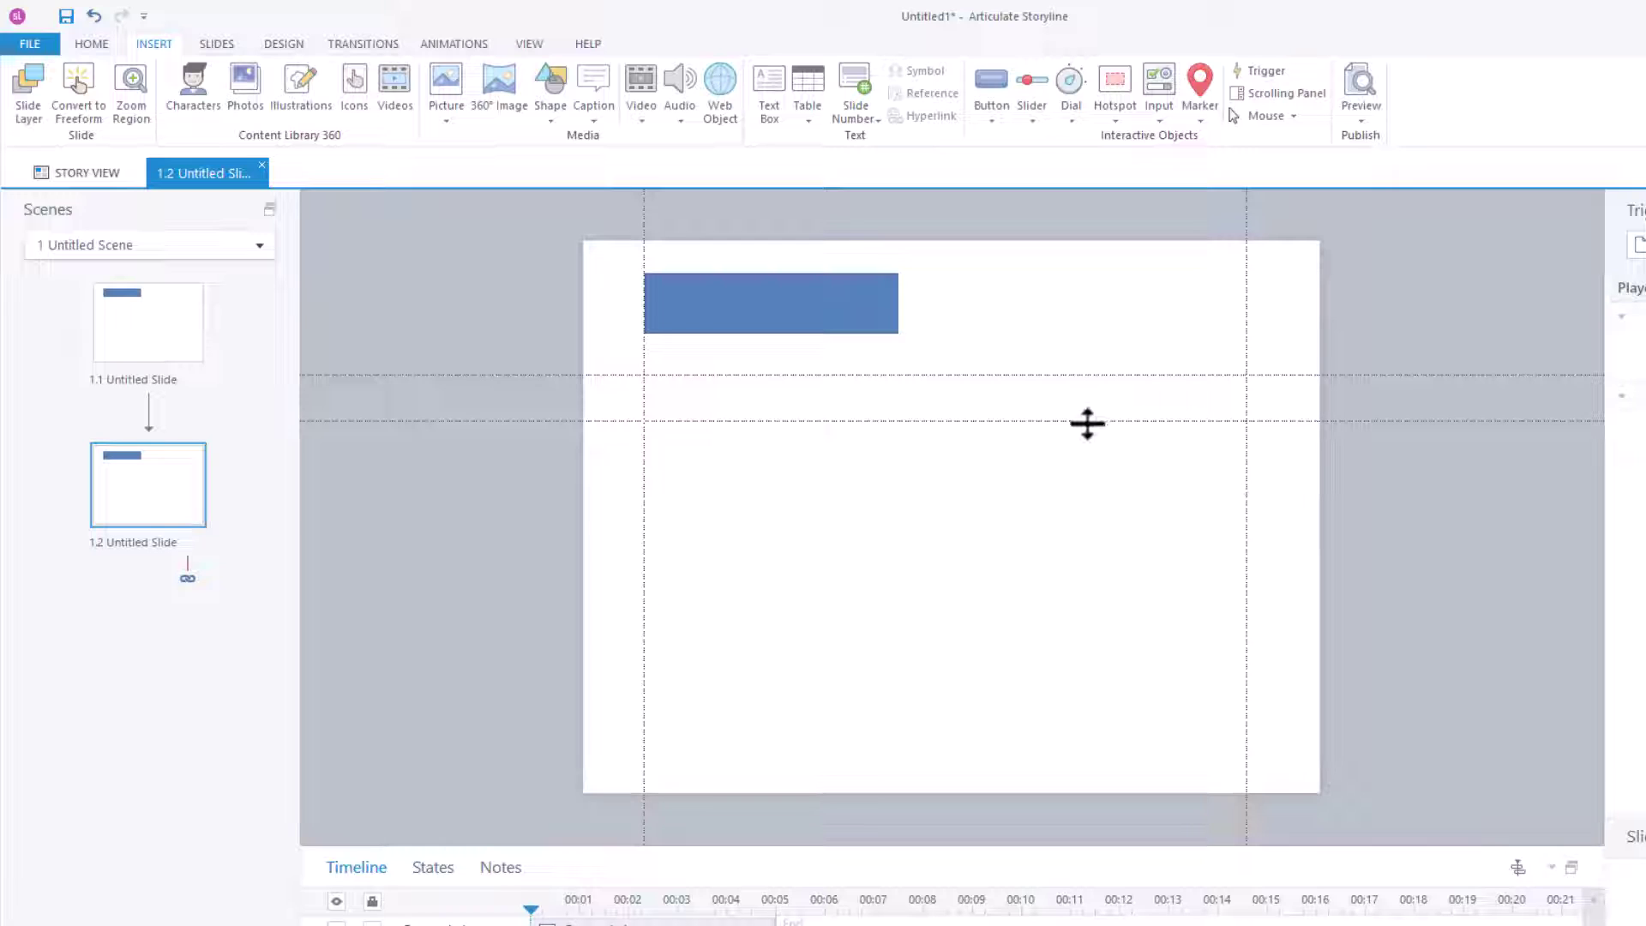
{"action": "mouse_move", "coordinate": [1089, 423]}
{"action": "left_mouse_down"}
{"action": "mouse_move", "coordinate": [1089, 400]}
{"action": "mouse_move", "coordinate": [1089, 419]}
{"action": "left_mouse_up"}
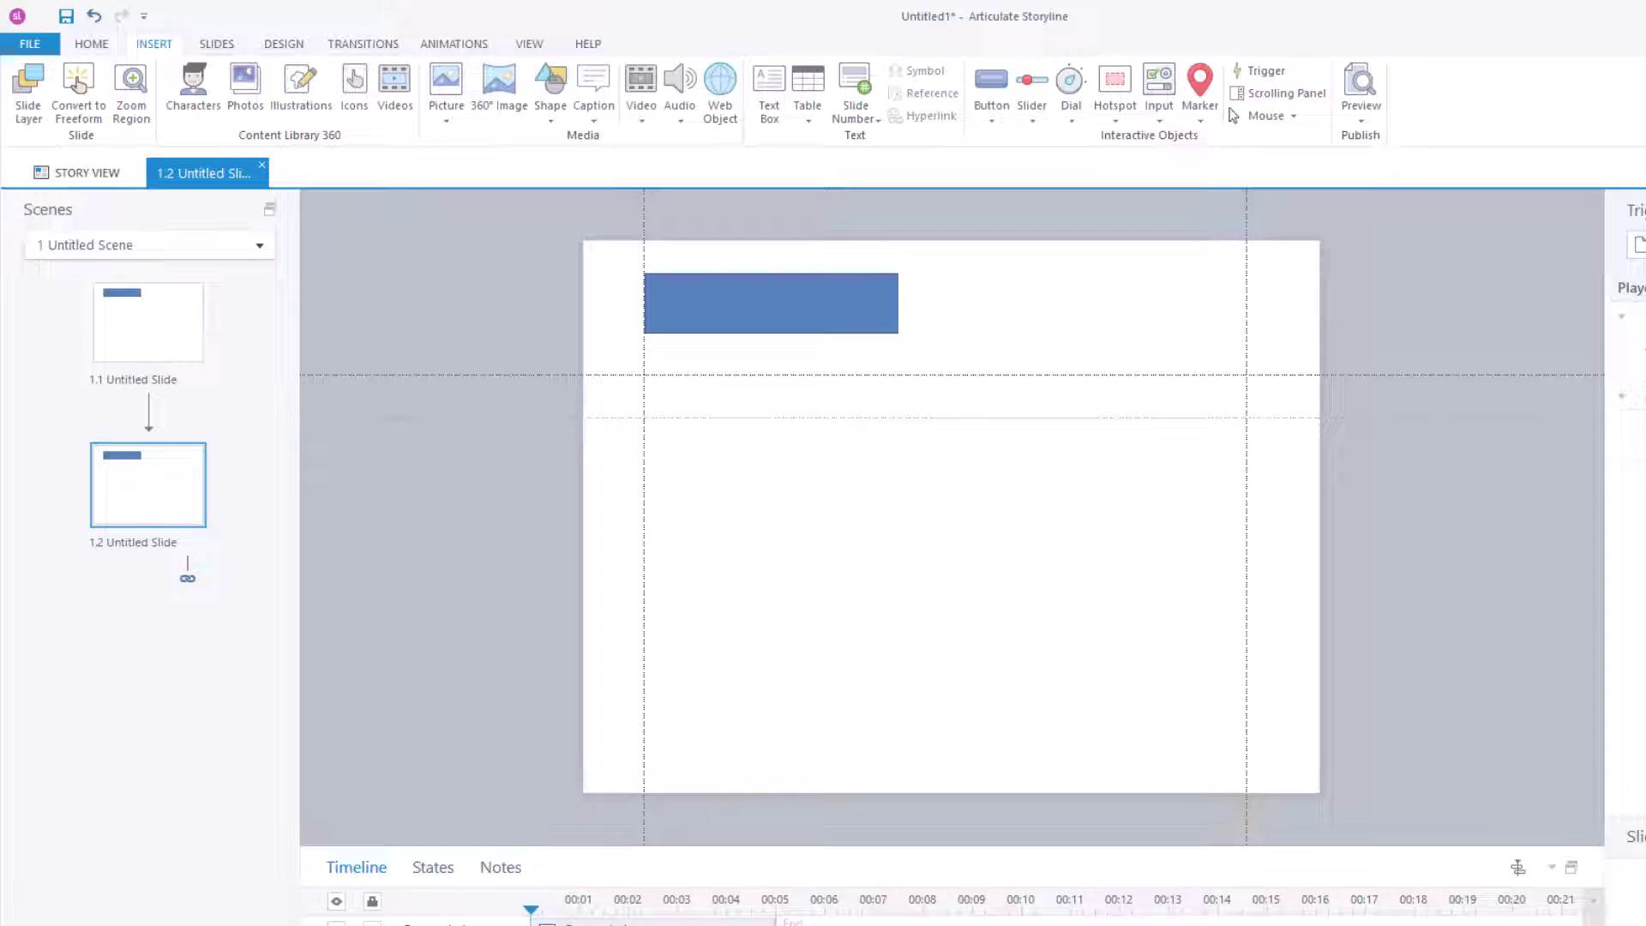
{"action": "left_click_drag", "start_coordinate": [1089, 418], "coordinate": [1089, 413]}
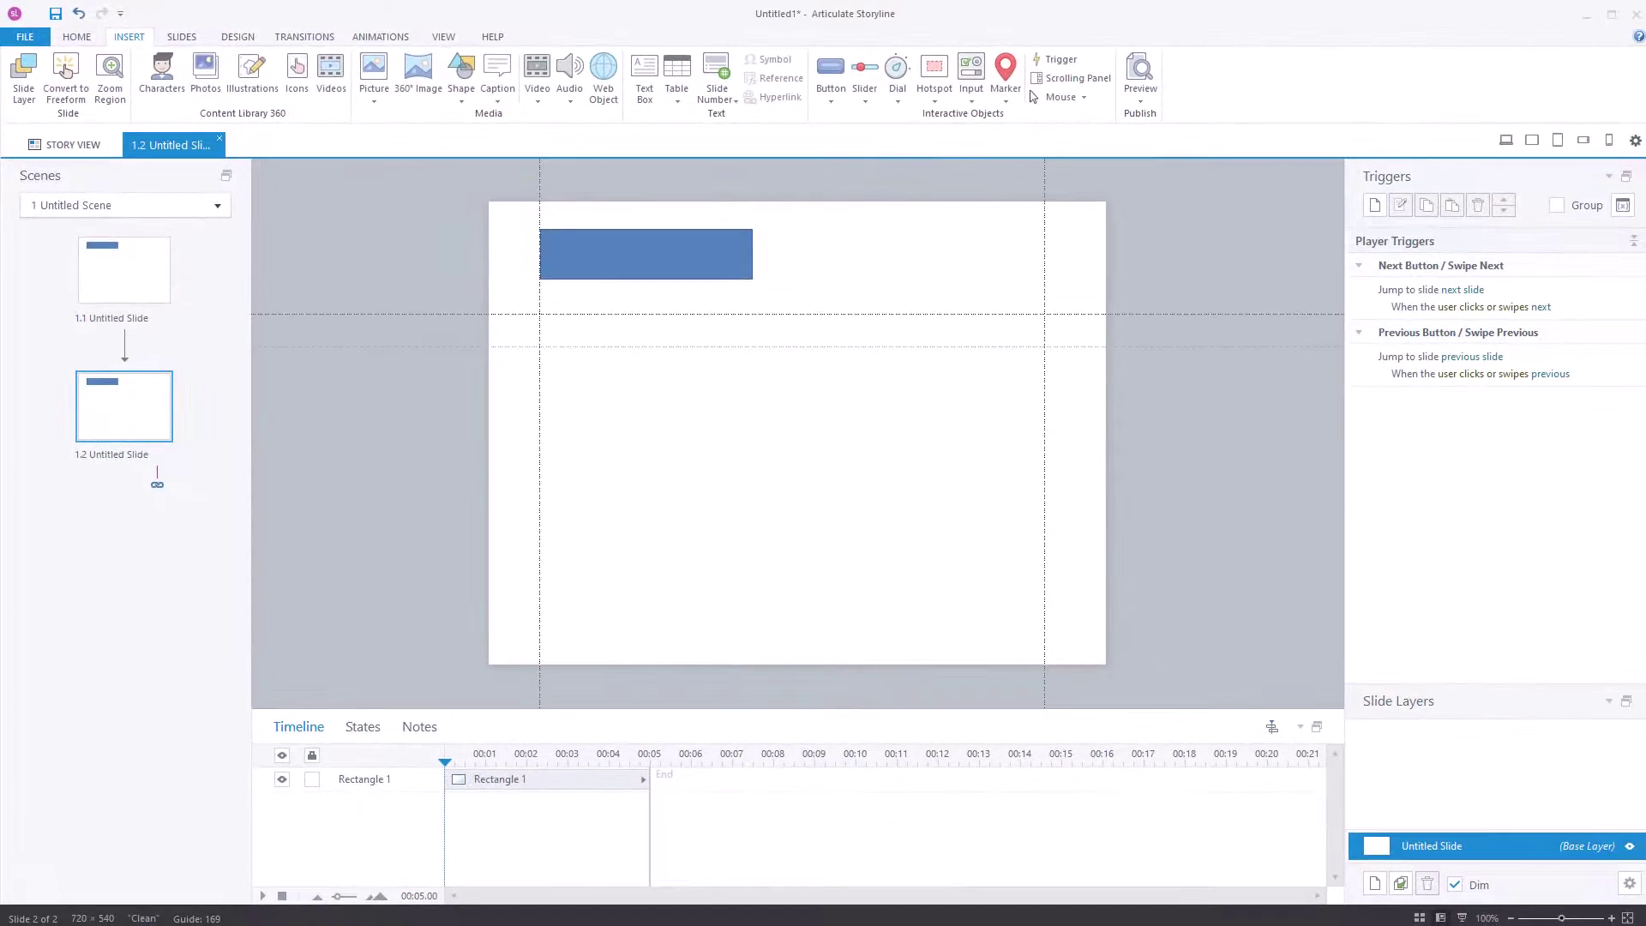
In Grid and Guides, enable snap to grid, snap to other objects and on-screen grid display.
{"action": "key", "text": "alt+w"}
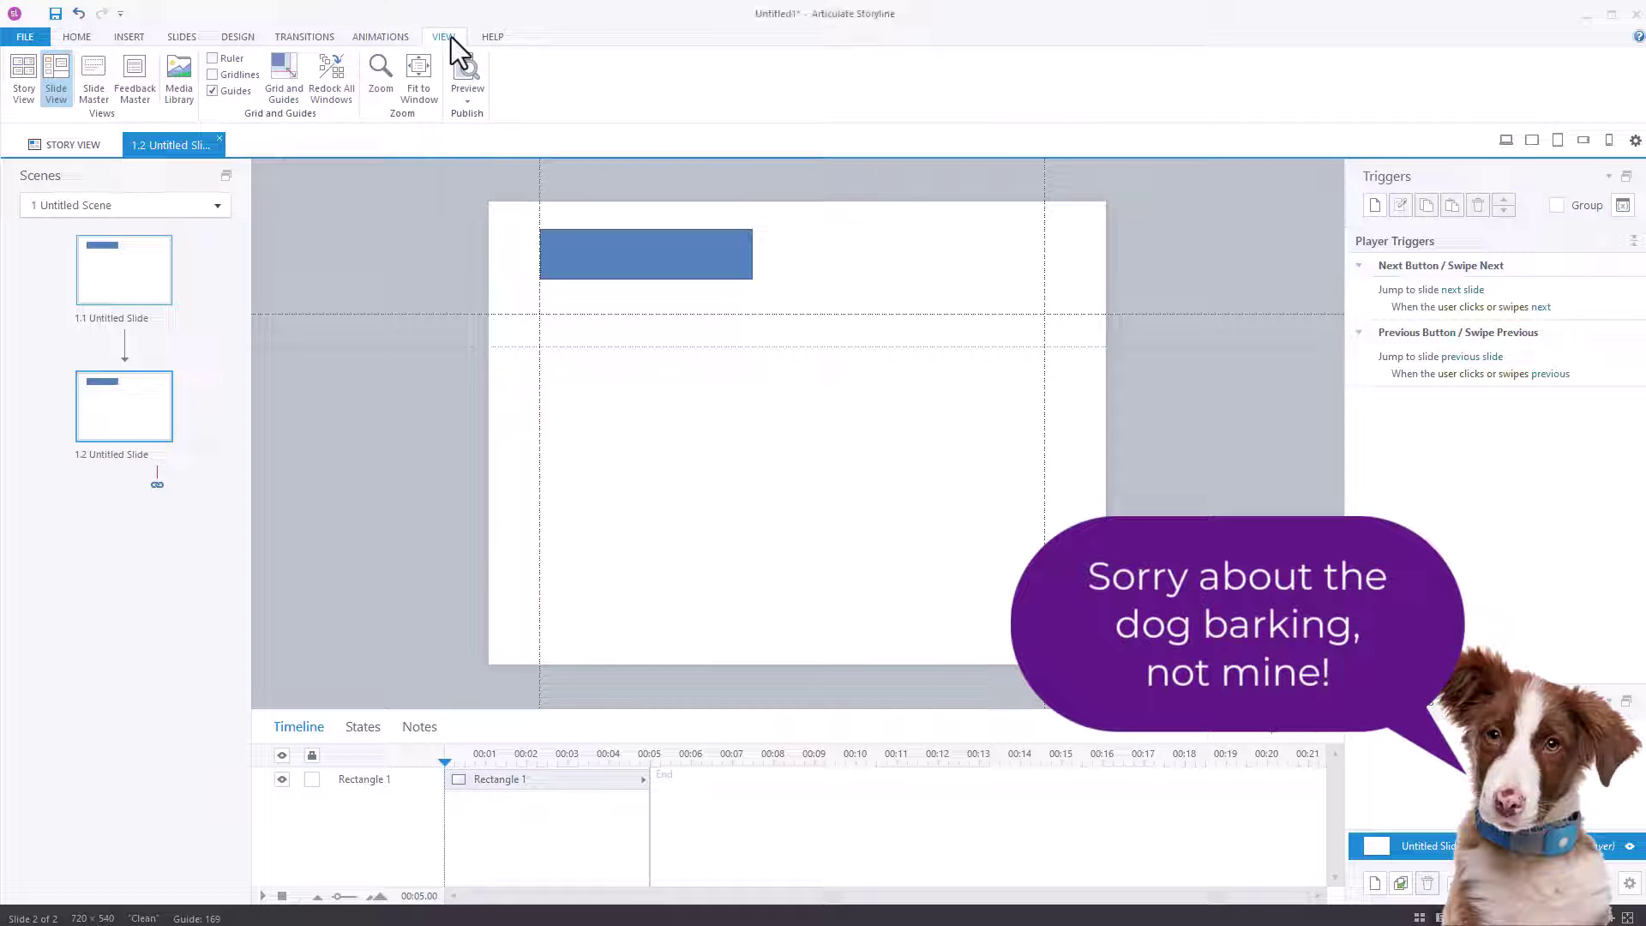
{"action": "left_click", "coordinate": [293, 104]}
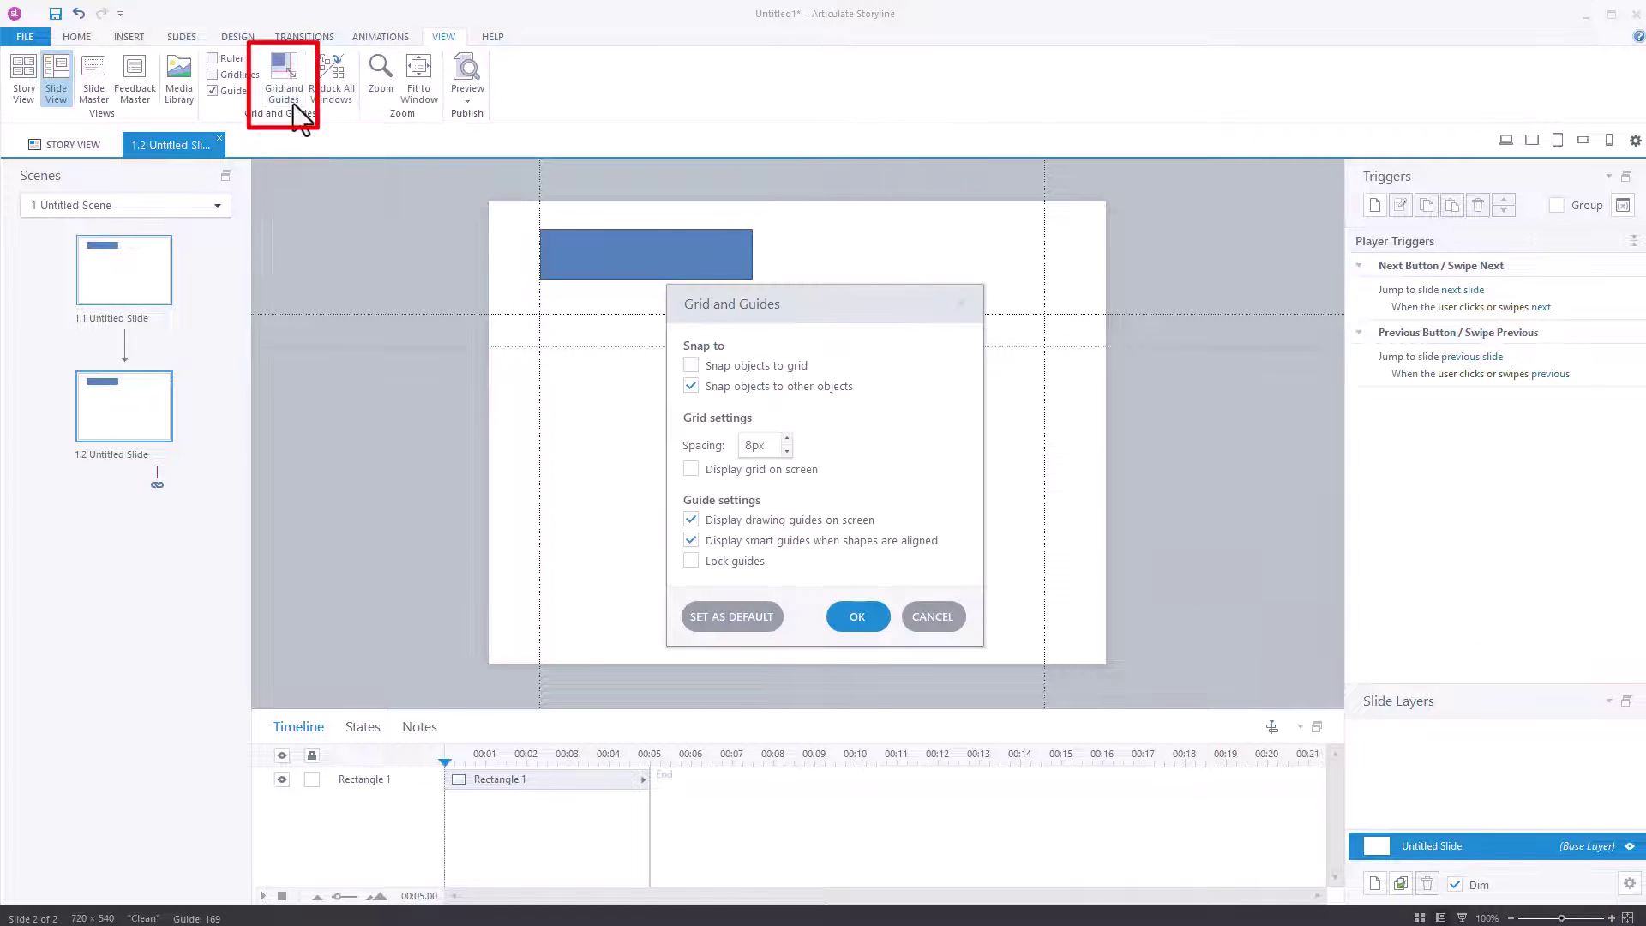
{"action": "left_click", "coordinate": [691, 365]}
{"action": "left_click", "coordinate": [789, 389]}
{"action": "left_click", "coordinate": [697, 473]}
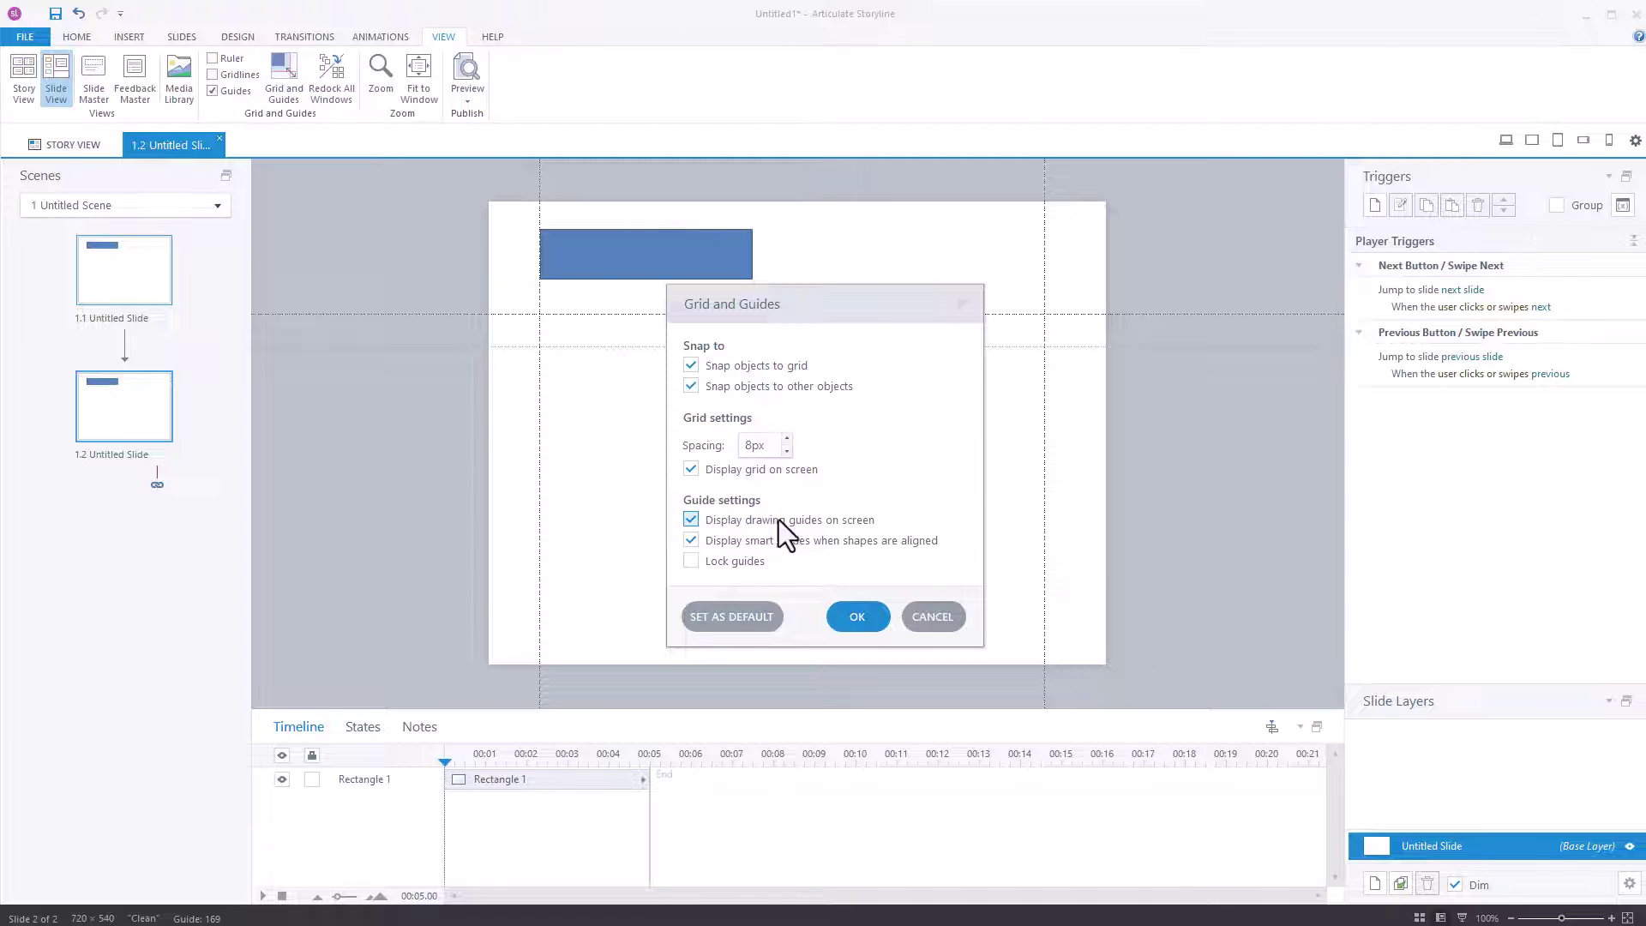
{"action": "left_click", "coordinate": [859, 617]}
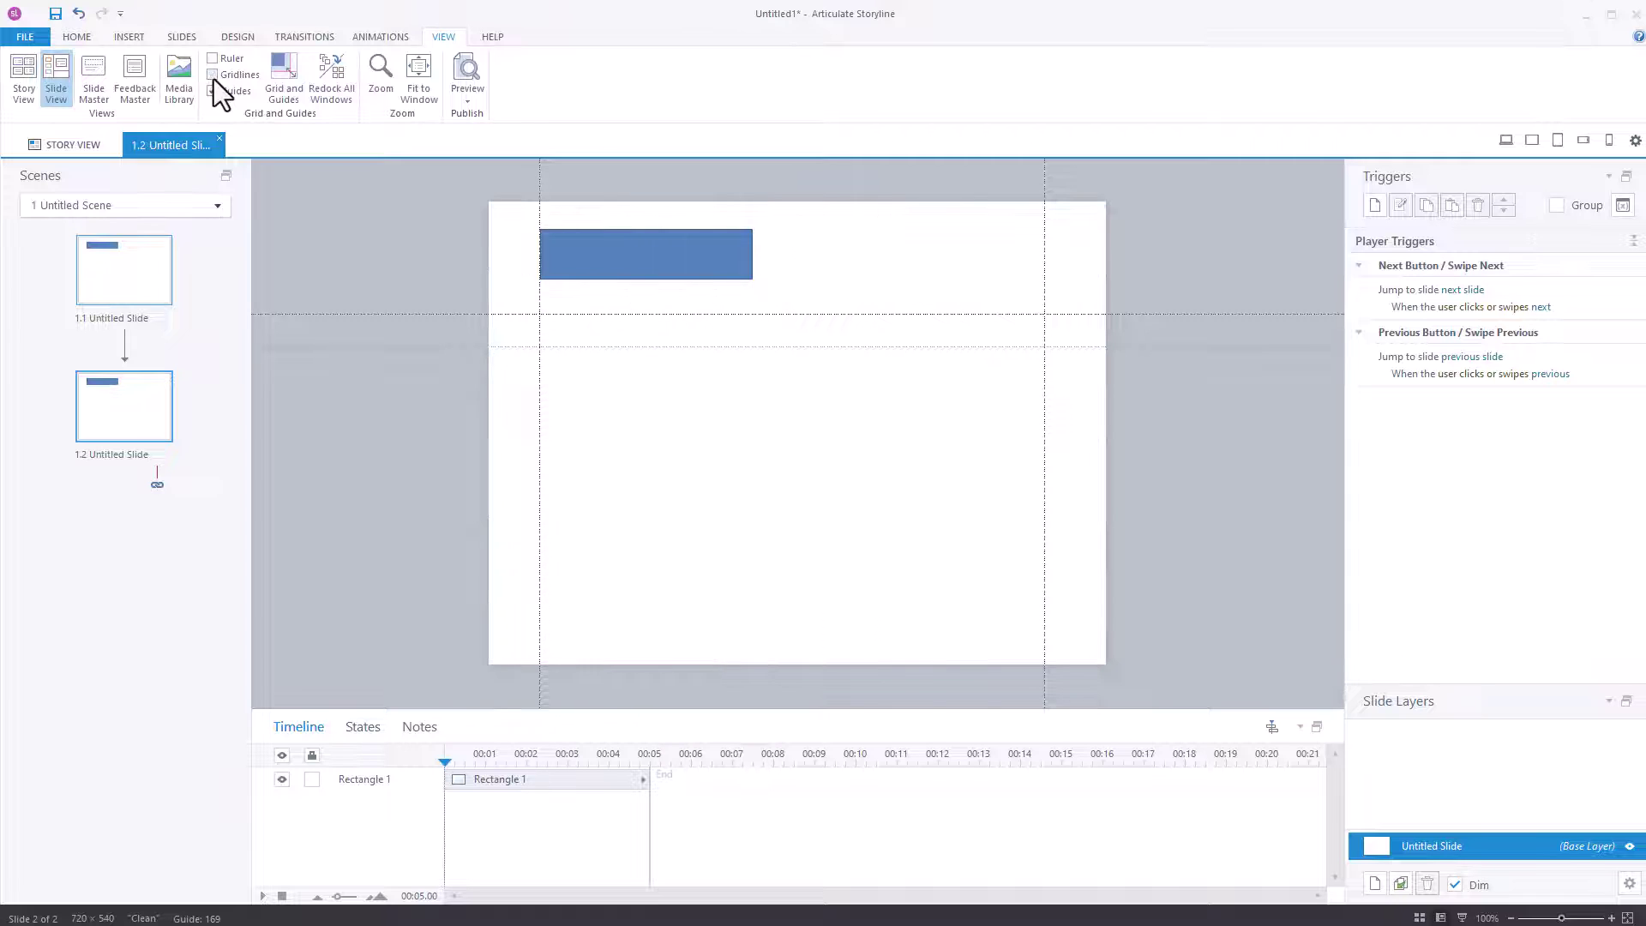
Snap the rectangle down onto the grid, shrink it to a small square, and duplicate it.
{"action": "left_click_drag", "start_coordinate": [685, 265], "coordinate": [617, 433]}
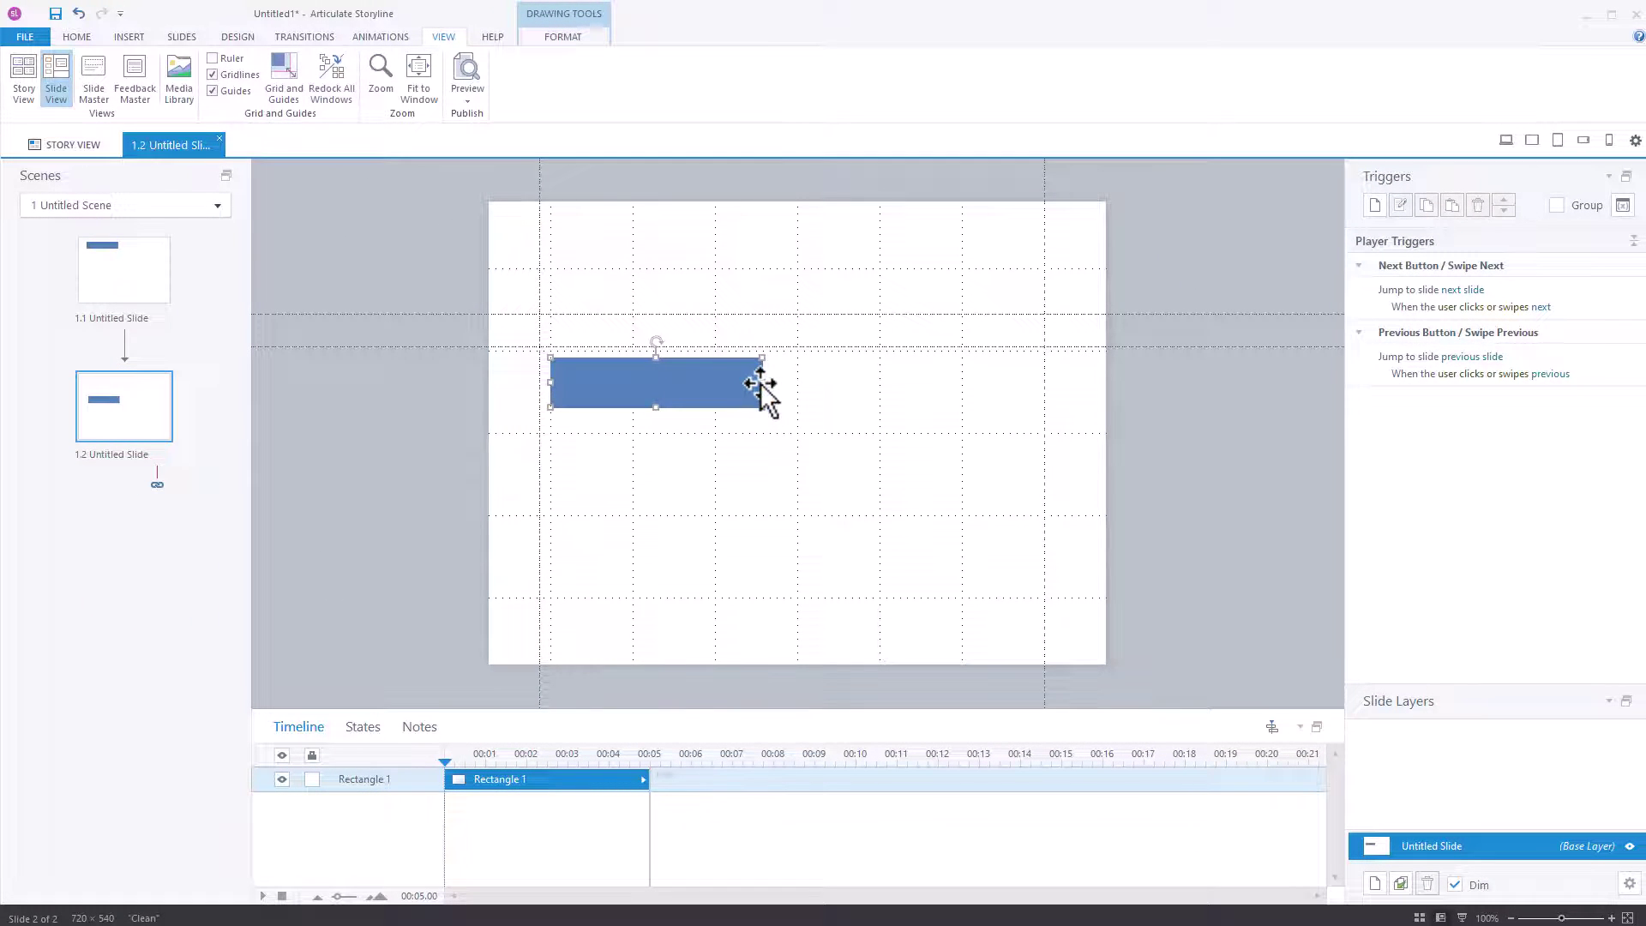
{"action": "left_click_drag", "start_coordinate": [761, 383], "coordinate": [588, 442]}
{"action": "left_click", "coordinate": [624, 460]}
{"action": "left_click", "coordinate": [572, 385]}
{"action": "key", "text": "ctrl+d"}
Nudge the duplicate square up against the original with arrow keys, then leave it unselected.
{"action": "key", "text": "Up"}
{"action": "key", "text": "Up"}
{"action": "key", "text": "Down"}
{"action": "key", "text": "Down"}
{"action": "key", "text": "Down"}
{"action": "key", "text": "Down"}
{"action": "key", "text": "Down"}
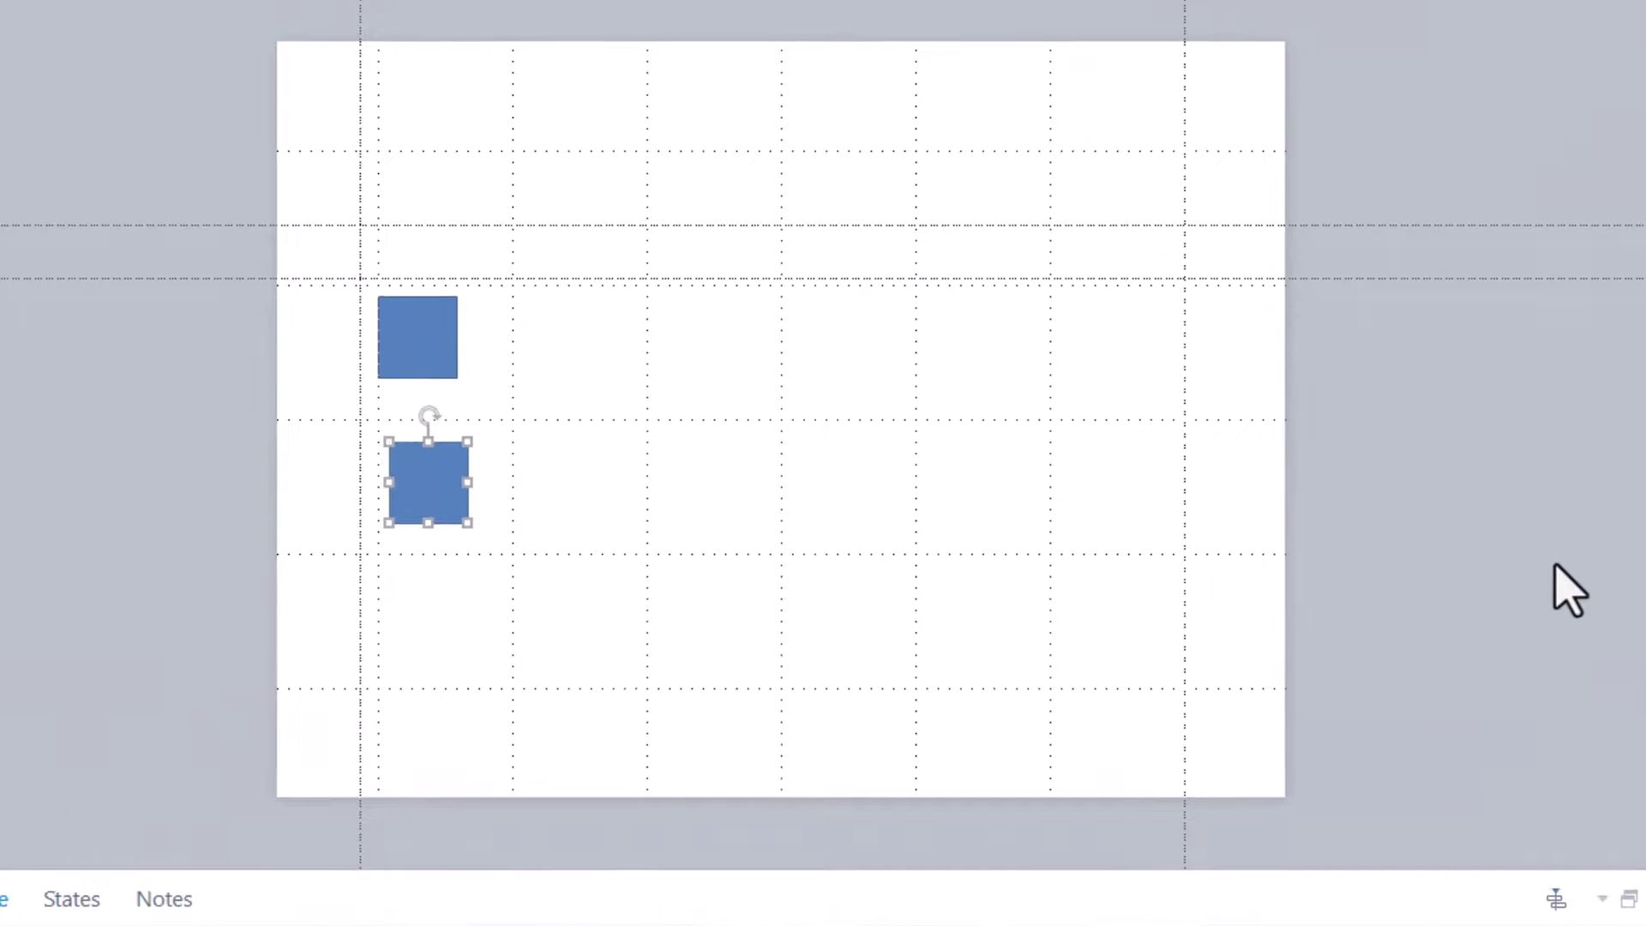
{"action": "key", "text": "Up"}
{"action": "key", "text": "Up"}
{"action": "key", "text": "Up"}
{"action": "key", "text": "Up"}
{"action": "key", "text": "Up"}
{"action": "key", "text": "Down"}
{"action": "key", "text": "Down"}
{"action": "key", "text": "Up"}
{"action": "key", "text": "Up"}
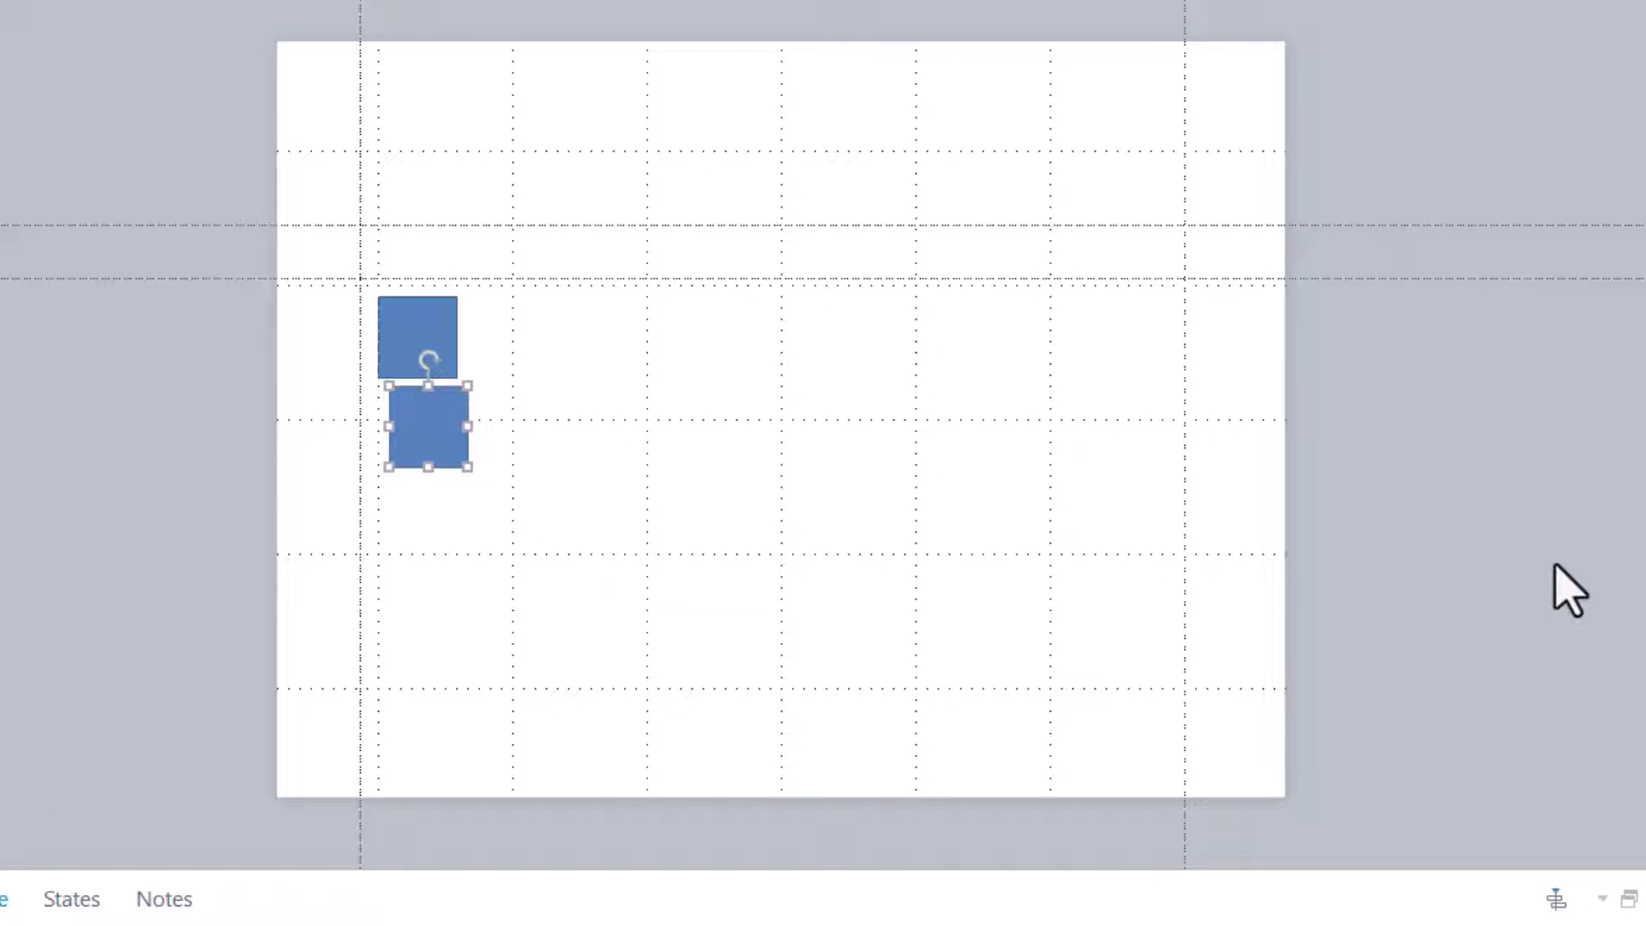
{"action": "left_click", "coordinate": [533, 500]}
{"action": "left_click", "coordinate": [459, 424]}
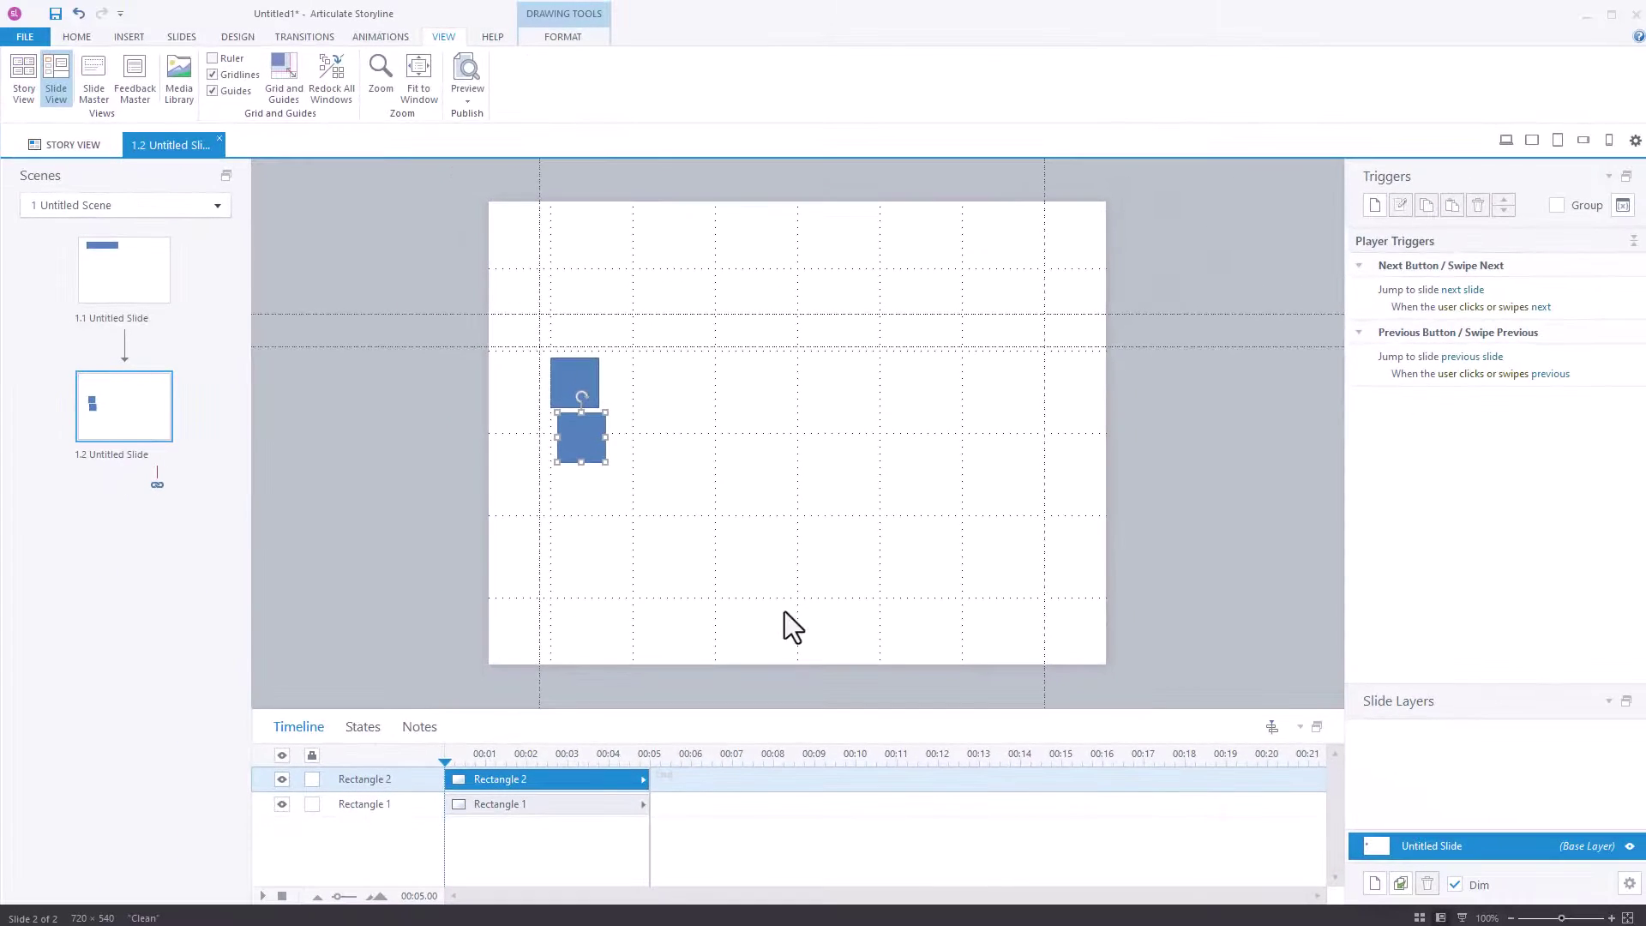
{"action": "left_click", "coordinate": [620, 476]}
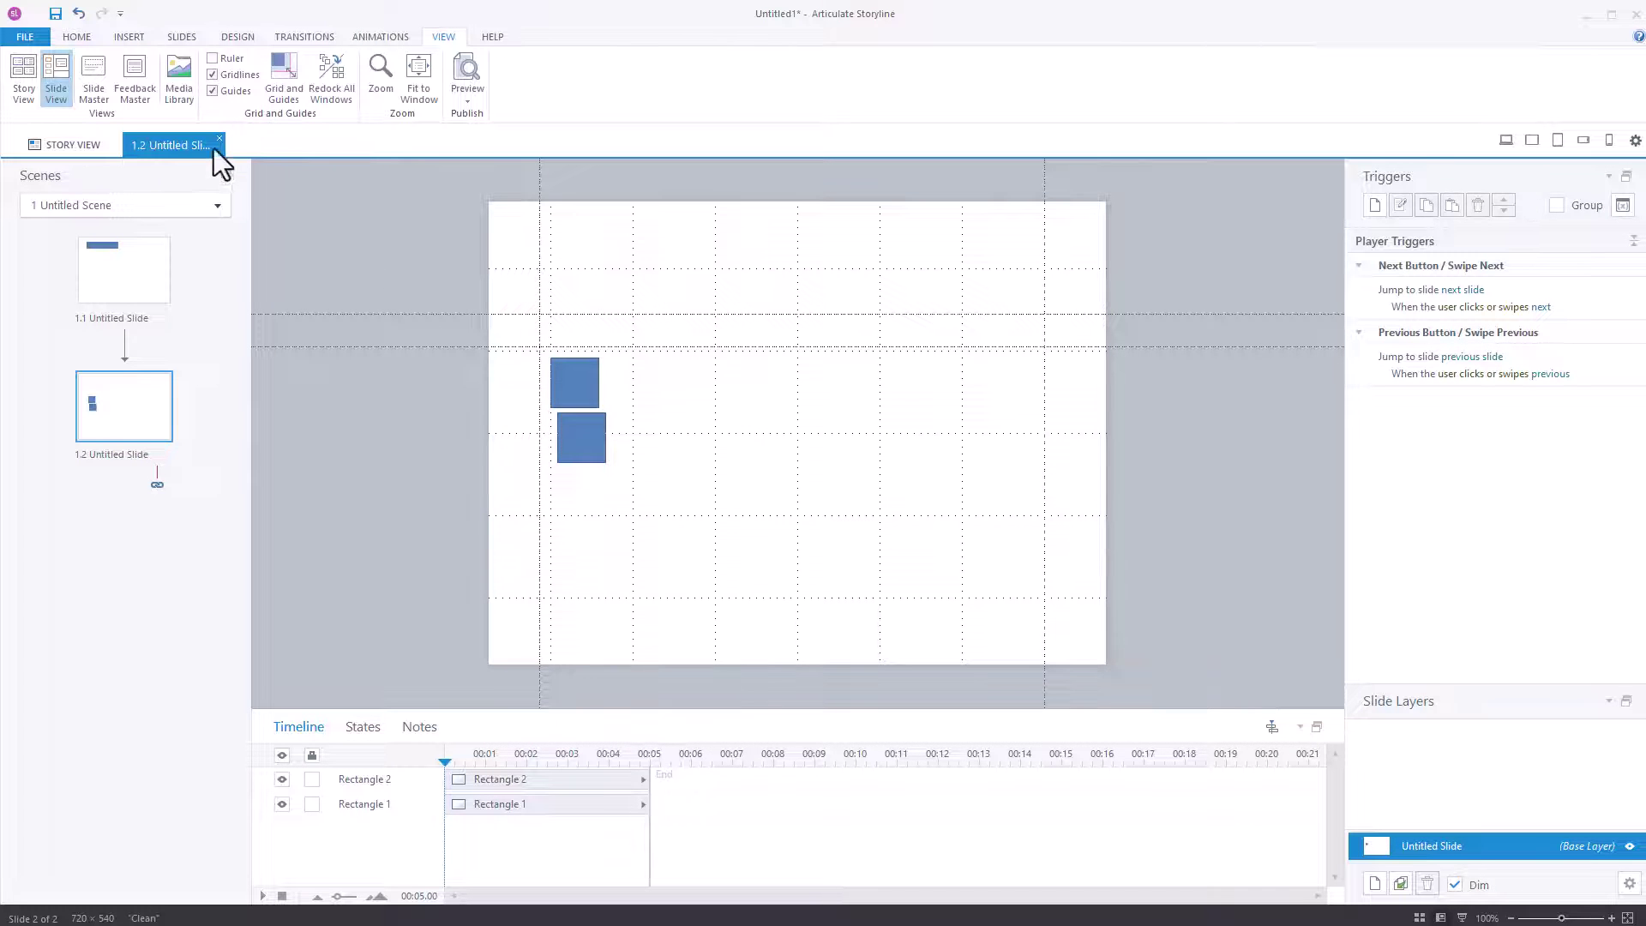
Turn off Snap objects to grid, keep Snap objects to other objects on, then select the lower square.
{"action": "left_click", "coordinate": [290, 70]}
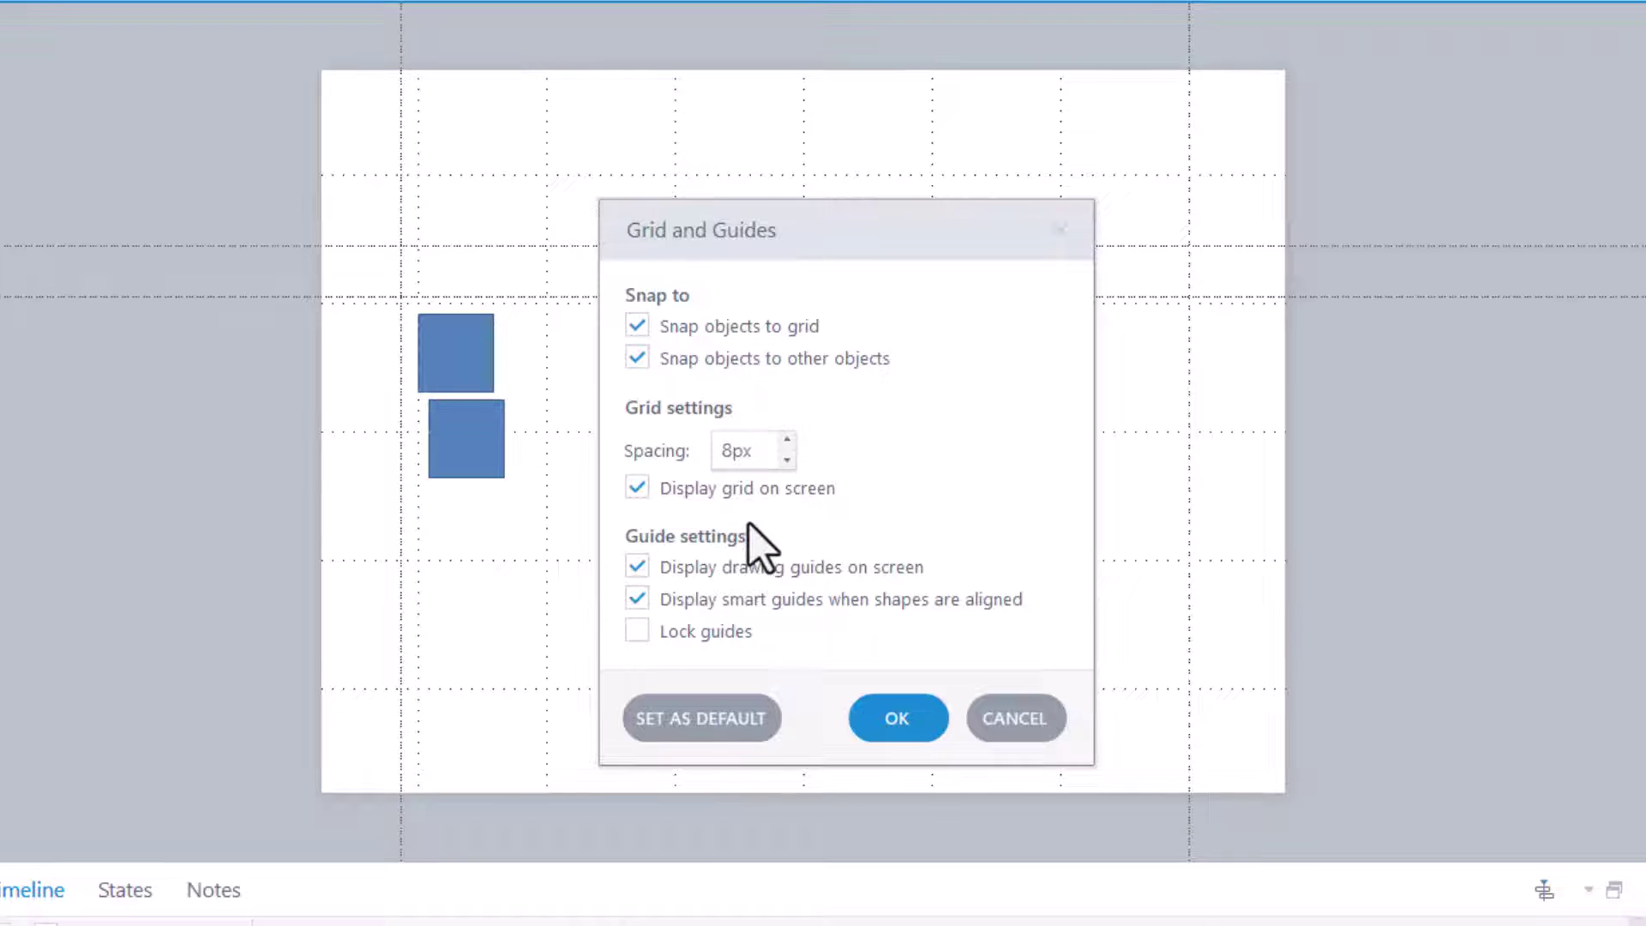
{"action": "left_click", "coordinate": [637, 359]}
{"action": "left_click", "coordinate": [637, 326]}
{"action": "left_click", "coordinate": [637, 358]}
{"action": "left_click", "coordinate": [888, 720]}
{"action": "left_click", "coordinate": [471, 450]}
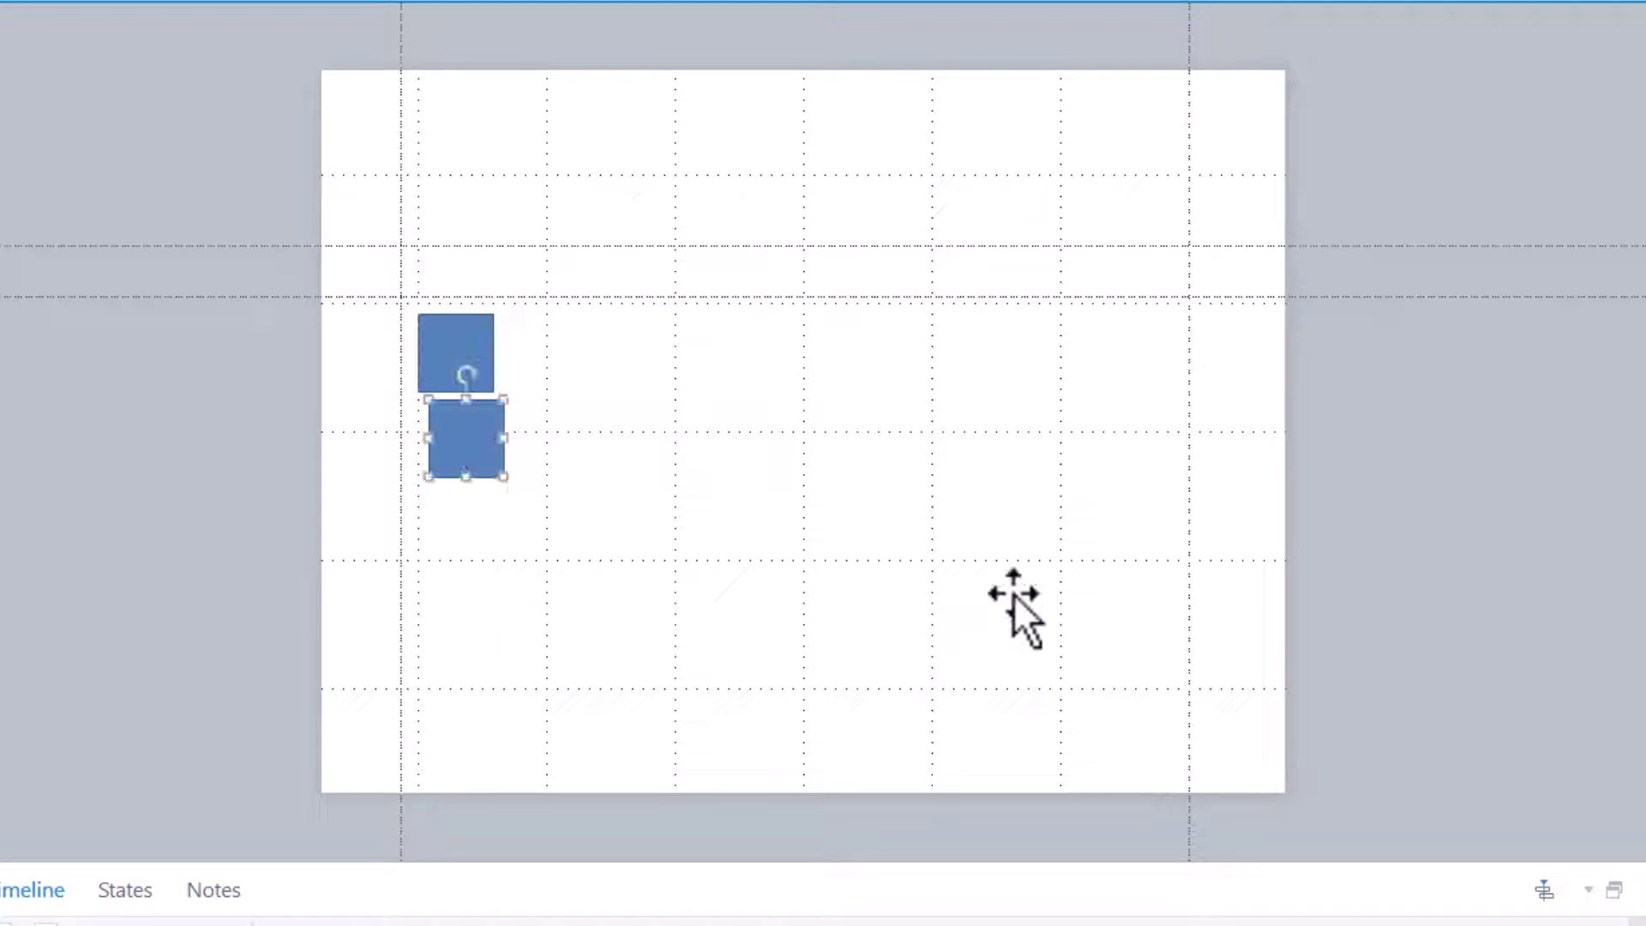
Ctrl-drag a third square below the lower one and nudge it freely with the arrow keys.
{"action": "left_click_drag", "start_coordinate": [496, 468], "coordinate": [507, 558]}
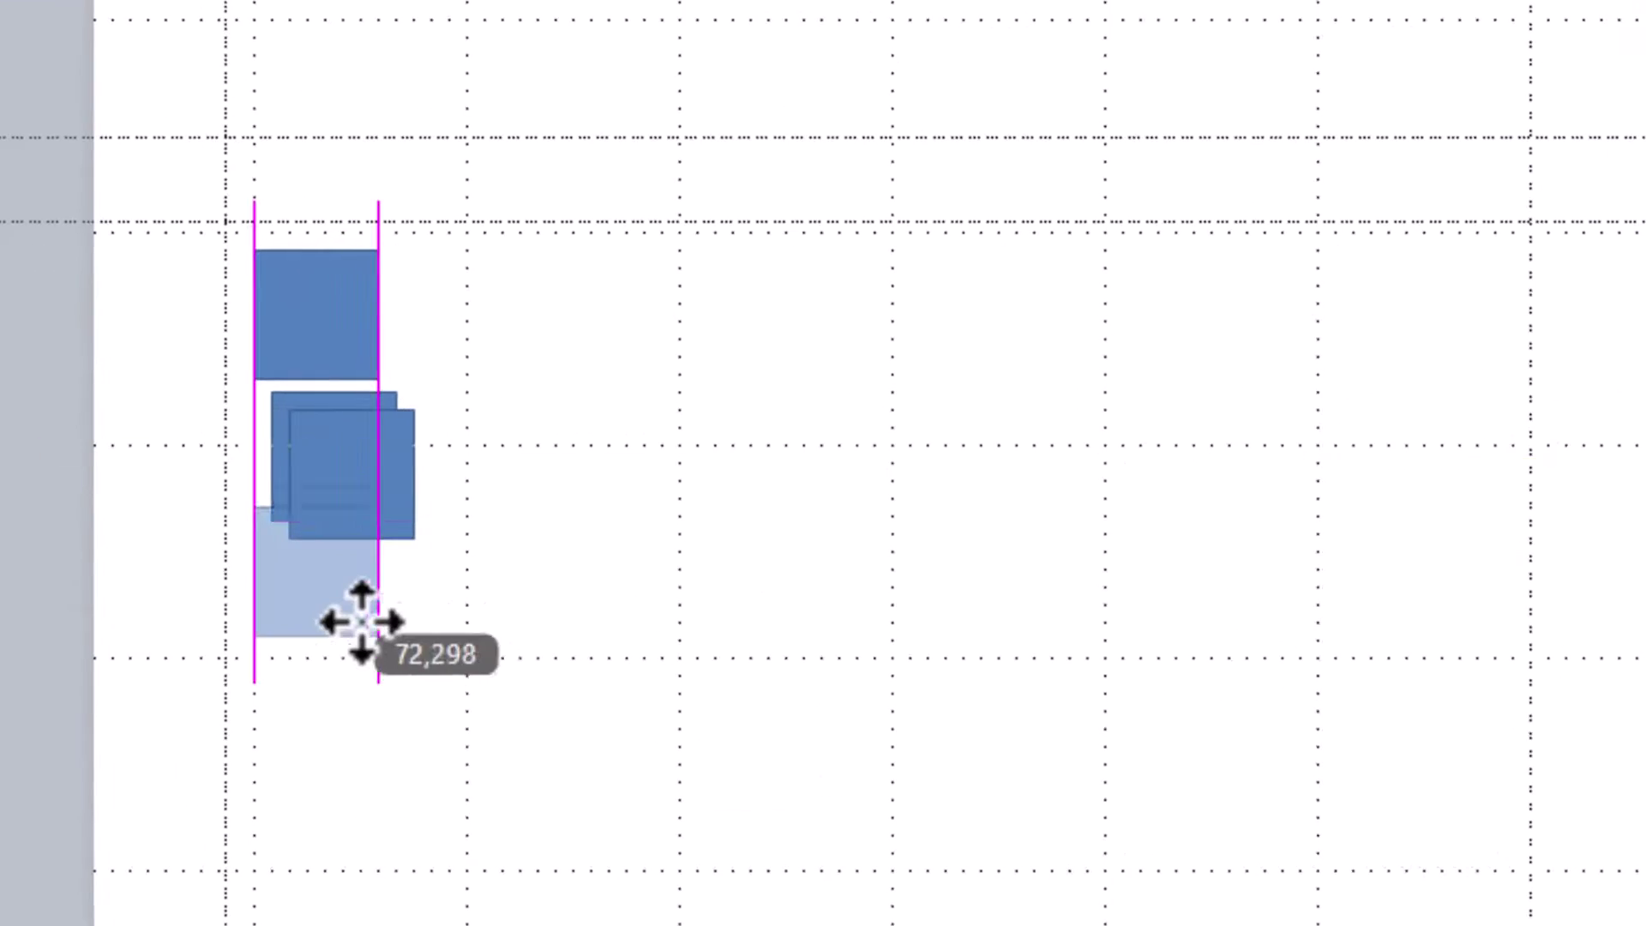
{"action": "key", "text": "Left"}
{"action": "key", "text": "Left"}
{"action": "key", "text": "Left"}
{"action": "key", "text": "Left"}
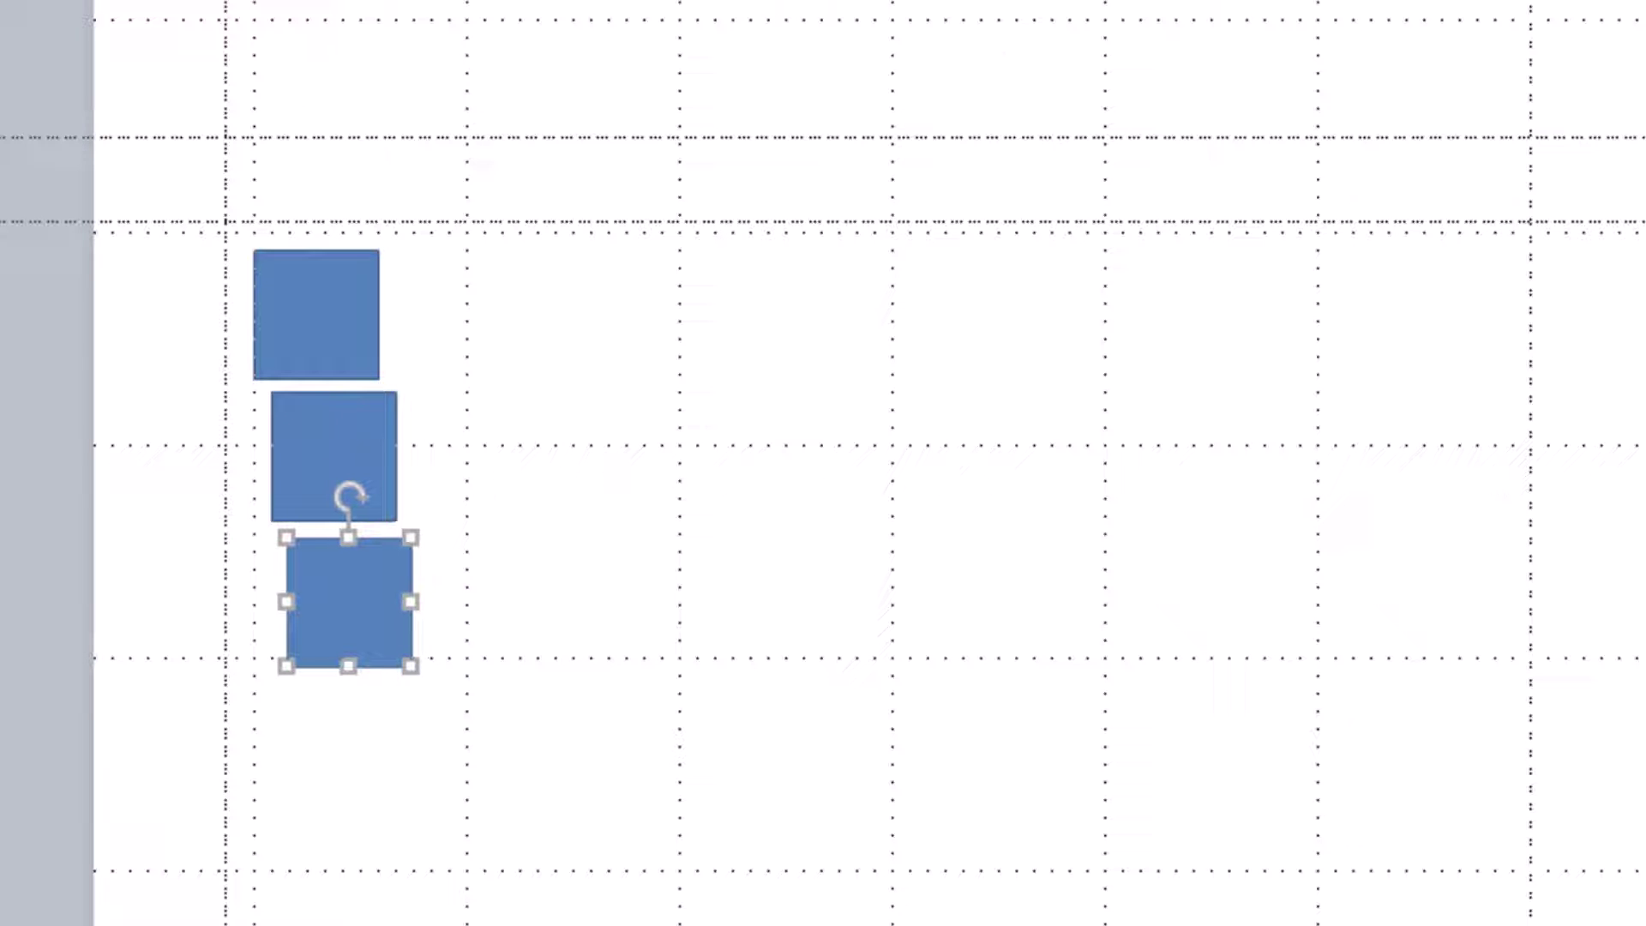
{"action": "key", "text": "Left"}
{"action": "key", "text": "Left"}
{"action": "key", "text": "Left"}
{"action": "key", "text": "Left"}
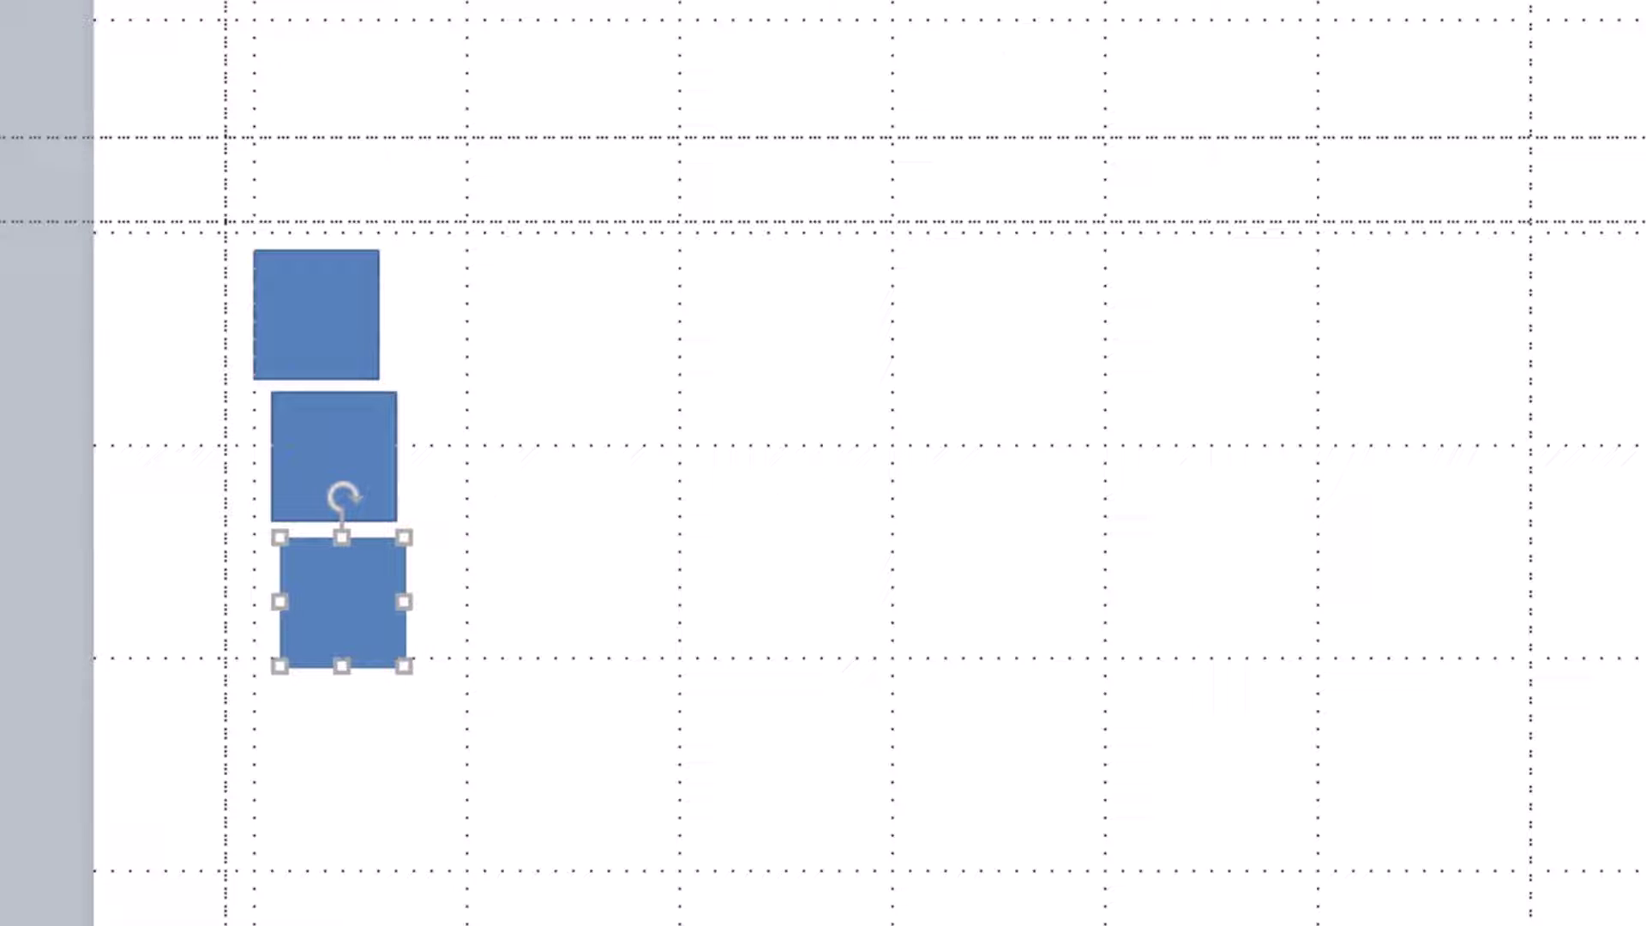
{"action": "key", "text": "Right"}
{"action": "key", "text": "Right"}
{"action": "key", "text": "Right"}
{"action": "key", "text": "Right"}
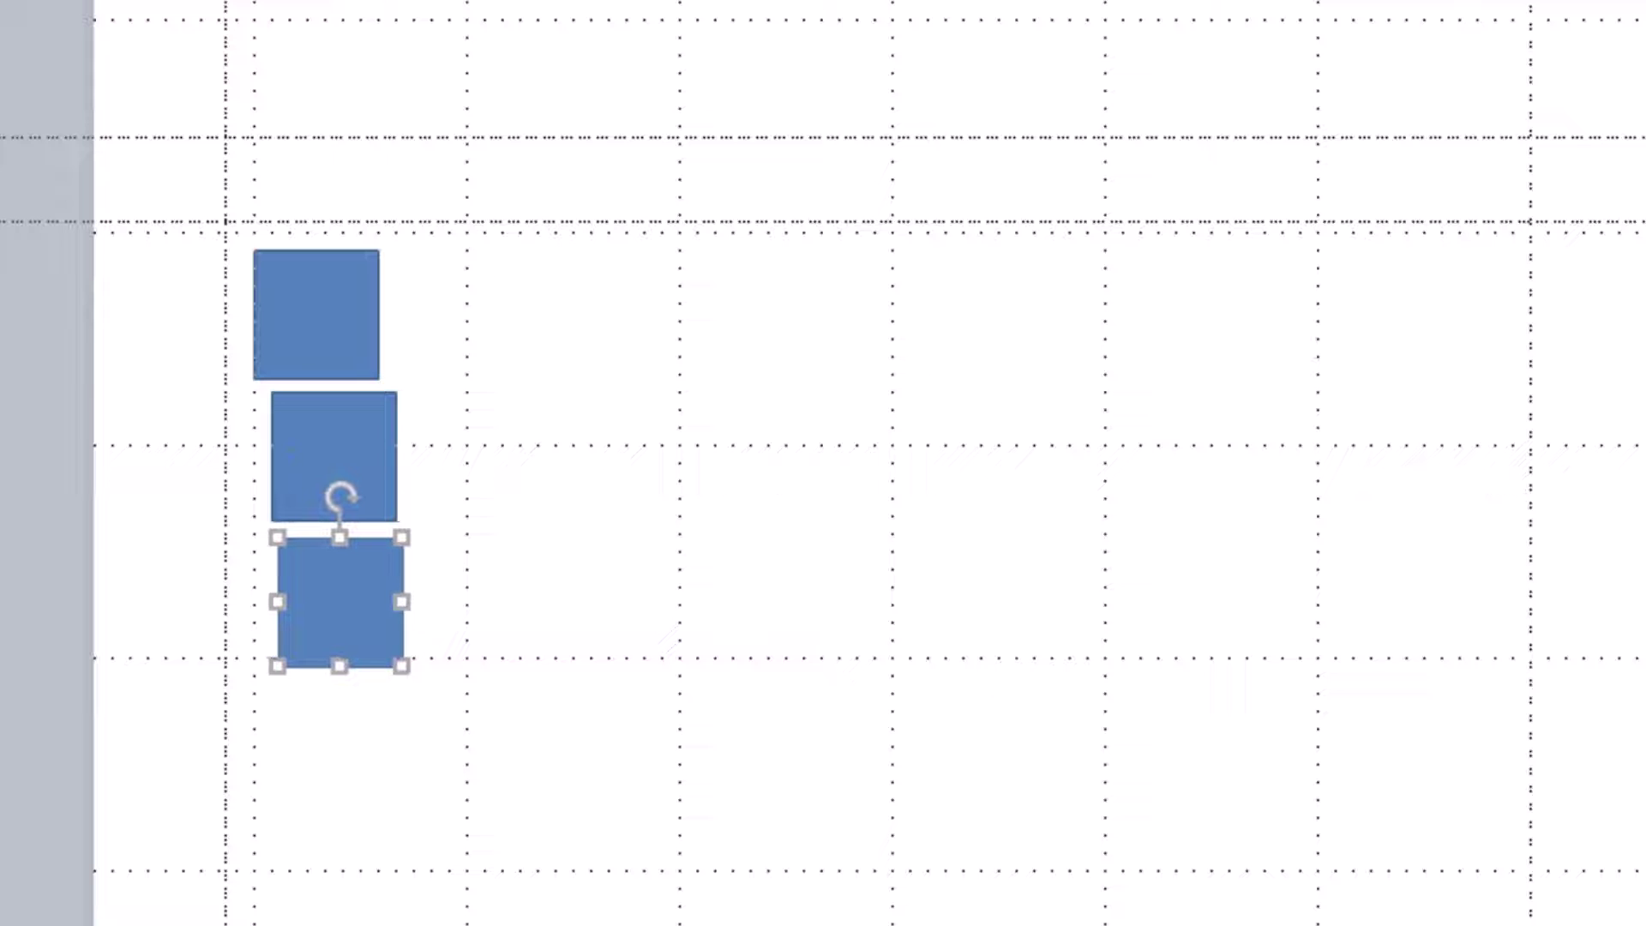
{"action": "key", "text": "Right"}
{"action": "key", "text": "Right"}
{"action": "key", "text": "Up"}
{"action": "key", "text": "Up"}
{"action": "key", "text": "Up"}
{"action": "key", "text": "Up"}
{"action": "key", "text": "Up"}
{"action": "key", "text": "Up"}
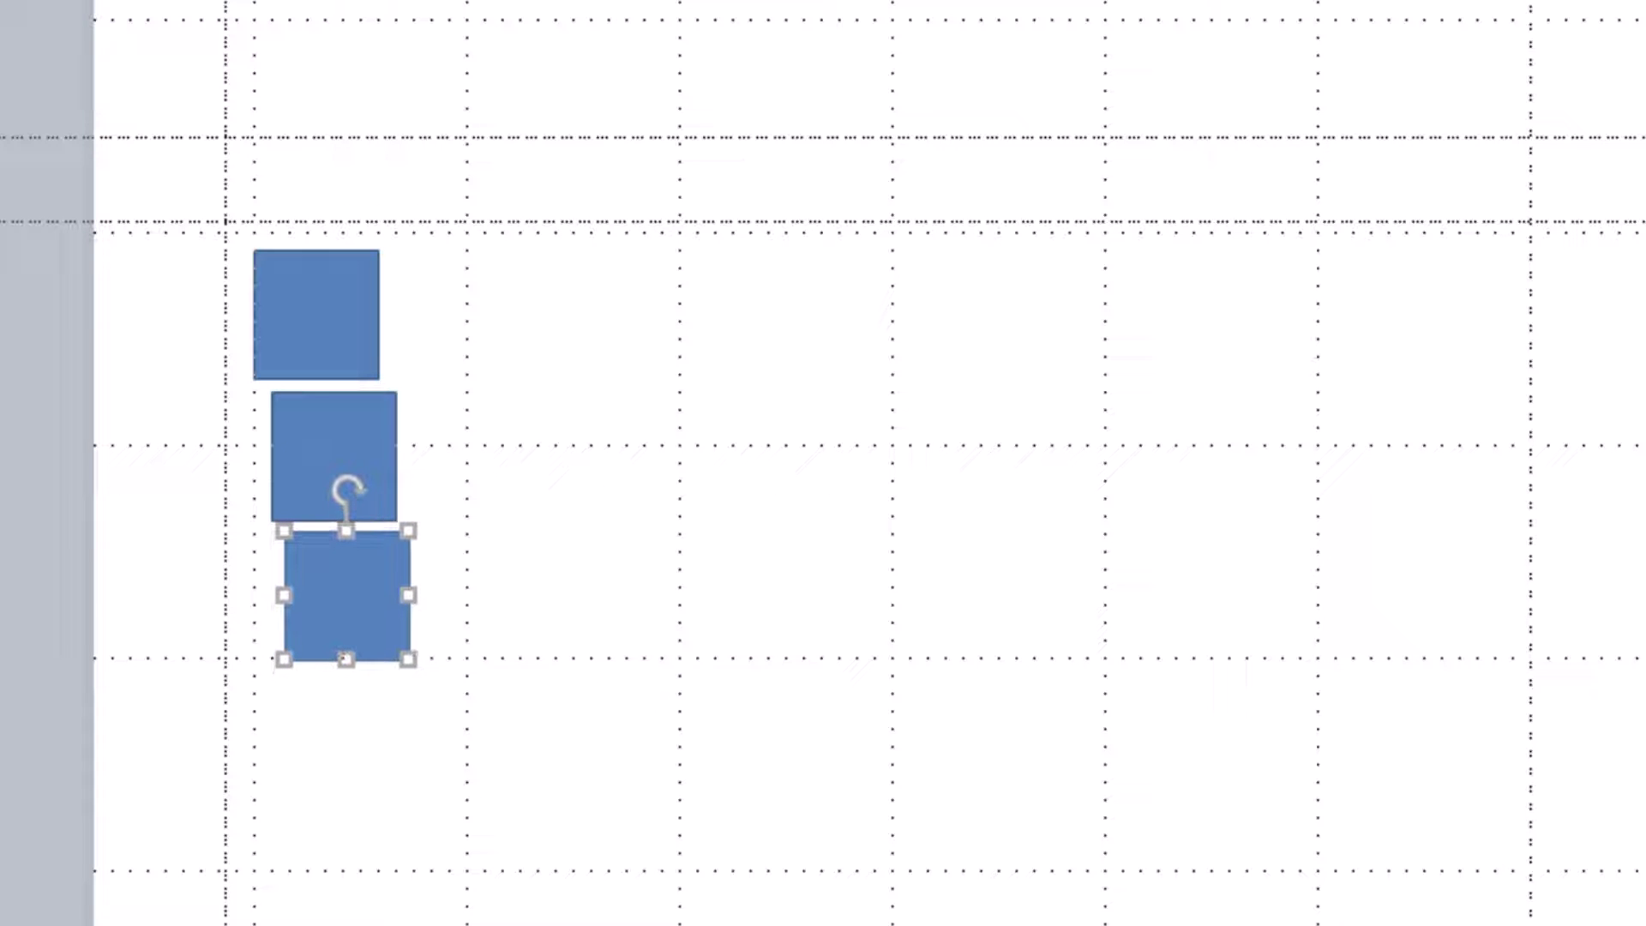
{"action": "key", "text": "Down"}
{"action": "key", "text": "Right"}
{"action": "key", "text": "Right"}
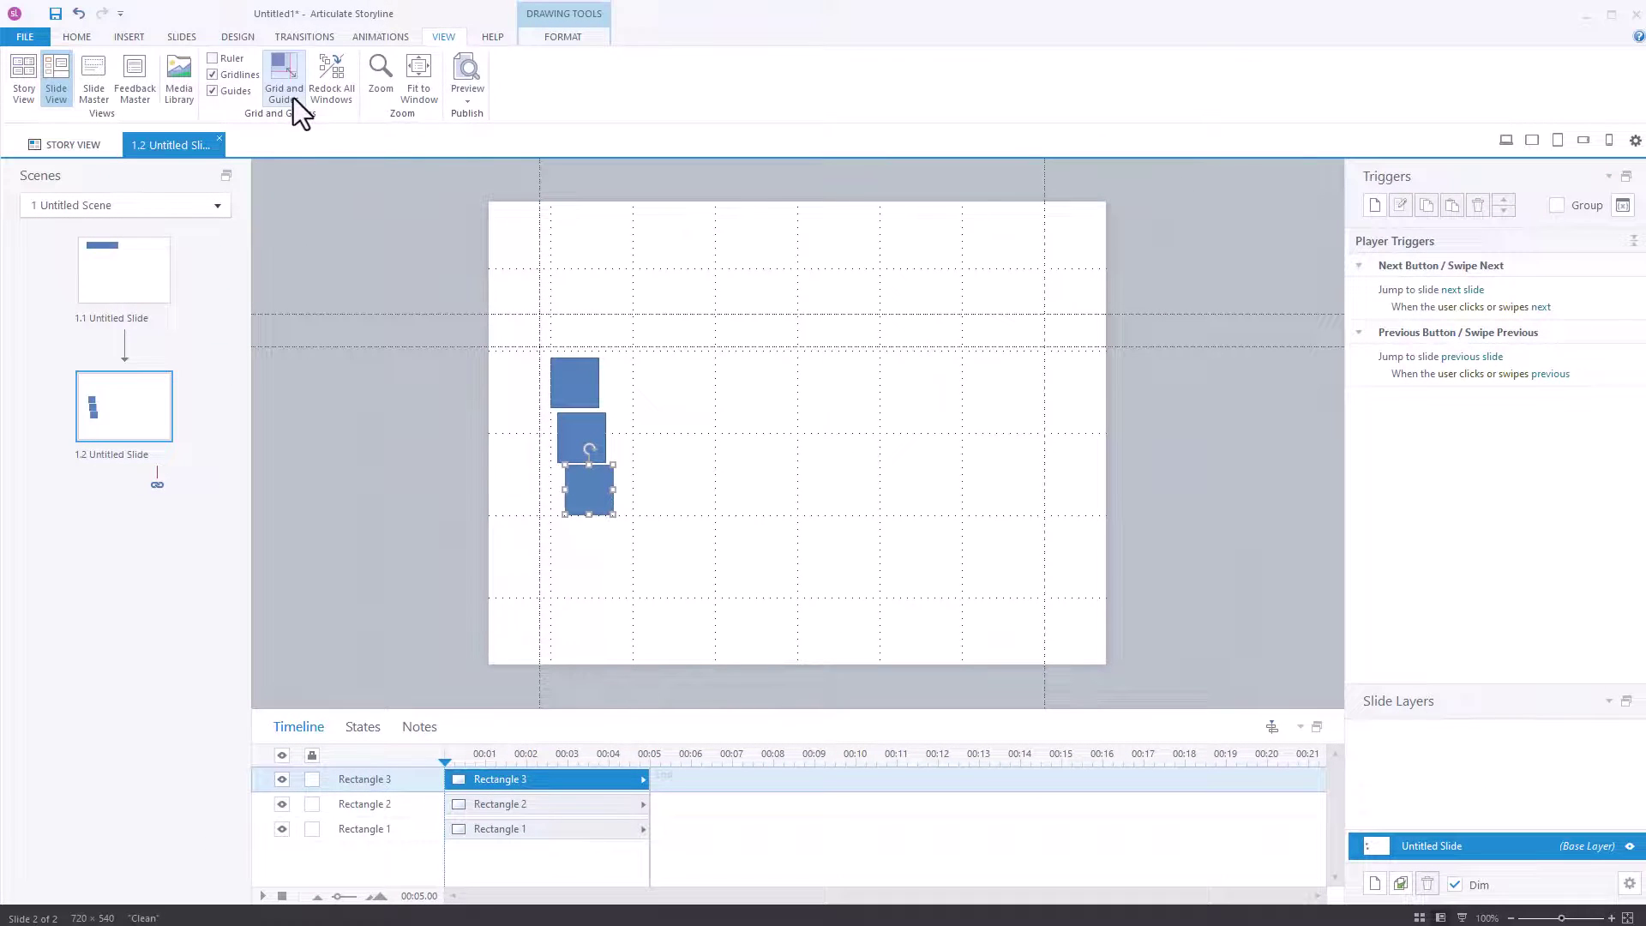
Raise the grid spacing to 20px in Grid and Guides.
{"action": "left_click", "coordinate": [293, 98]}
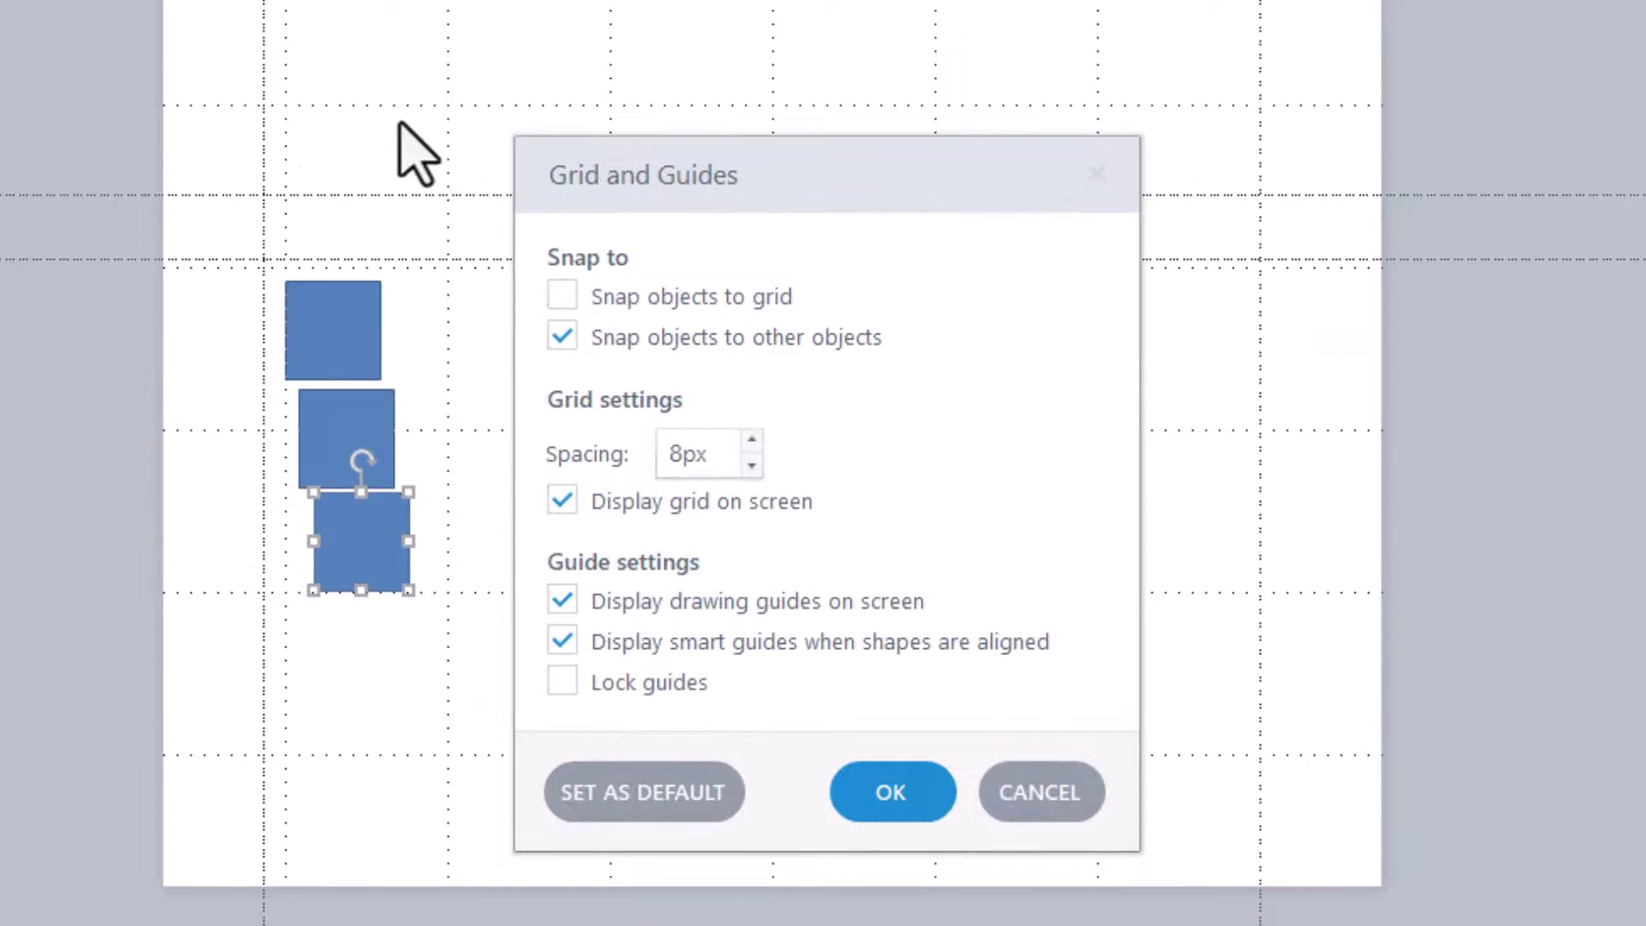
{"action": "left_click", "coordinate": [752, 439]}
{"action": "left_click", "coordinate": [751, 439]}
{"action": "left_click", "coordinate": [752, 439]}
{"action": "left_click", "coordinate": [752, 439]}
{"action": "left_click", "coordinate": [752, 439]}
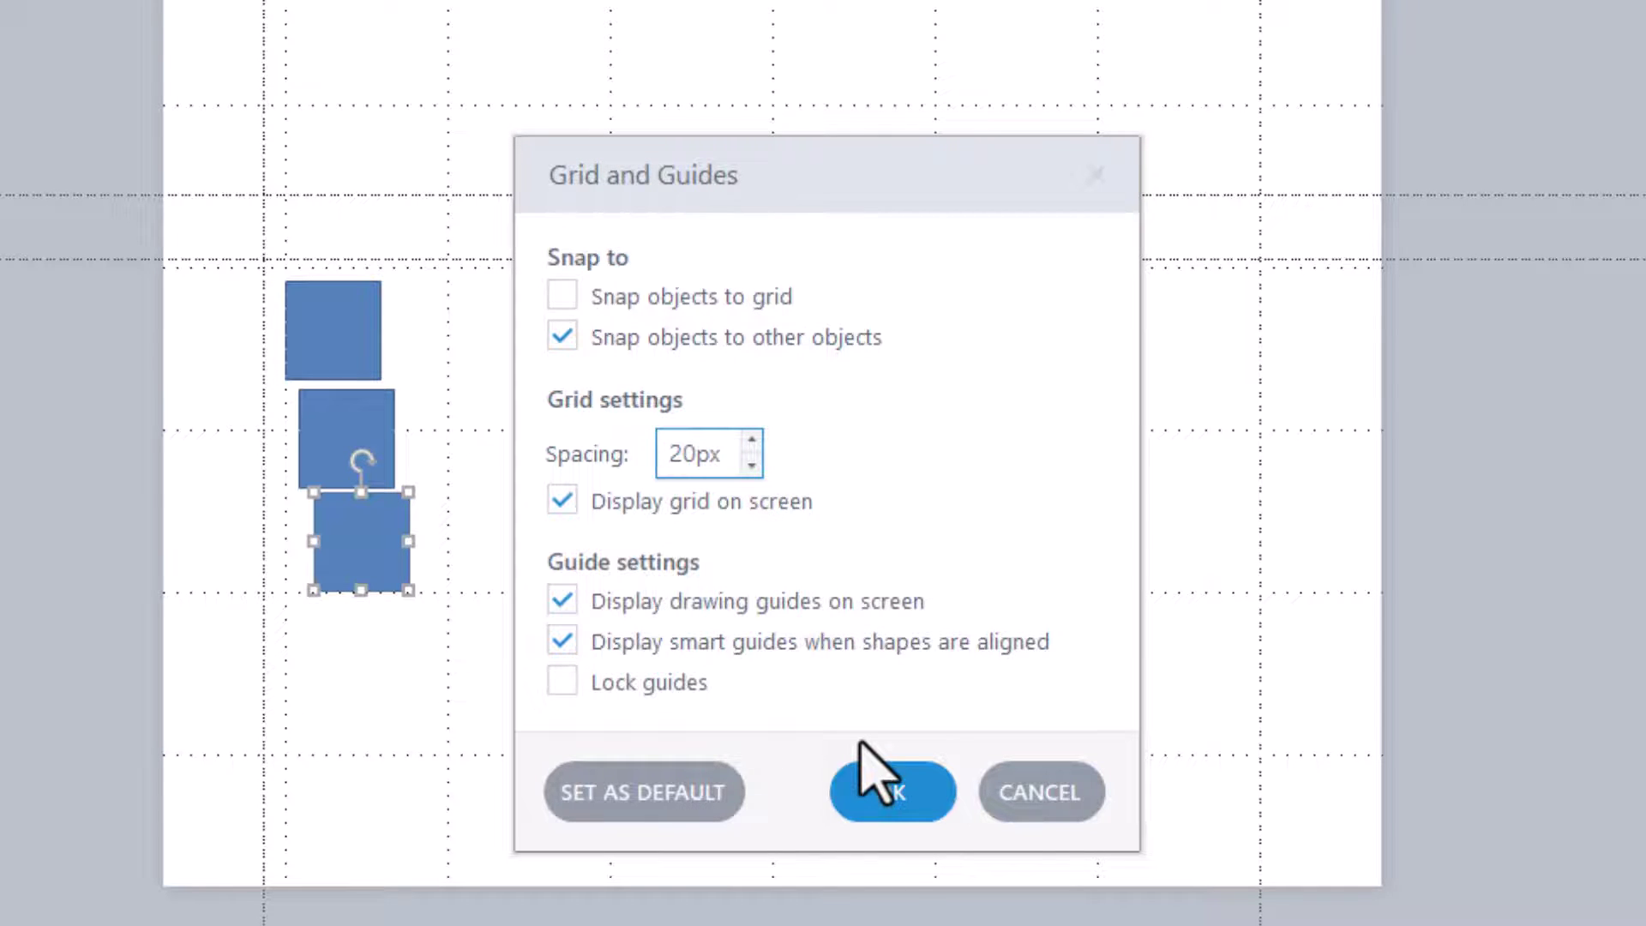
{"action": "left_click", "coordinate": [896, 810]}
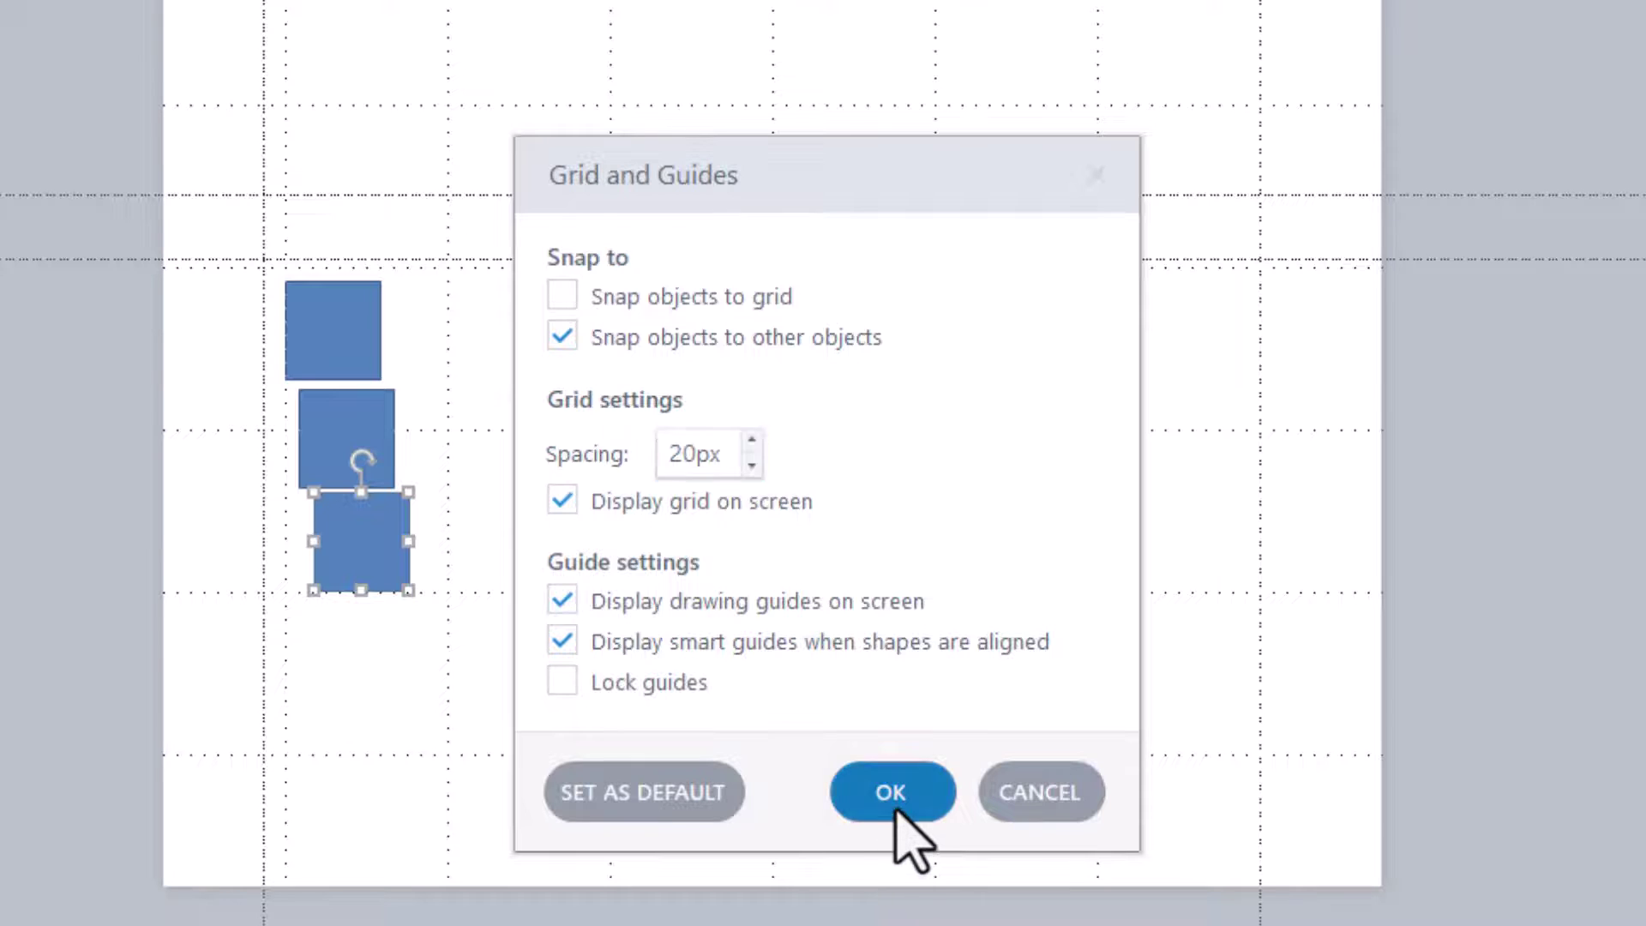
{"action": "left_click", "coordinate": [728, 570]}
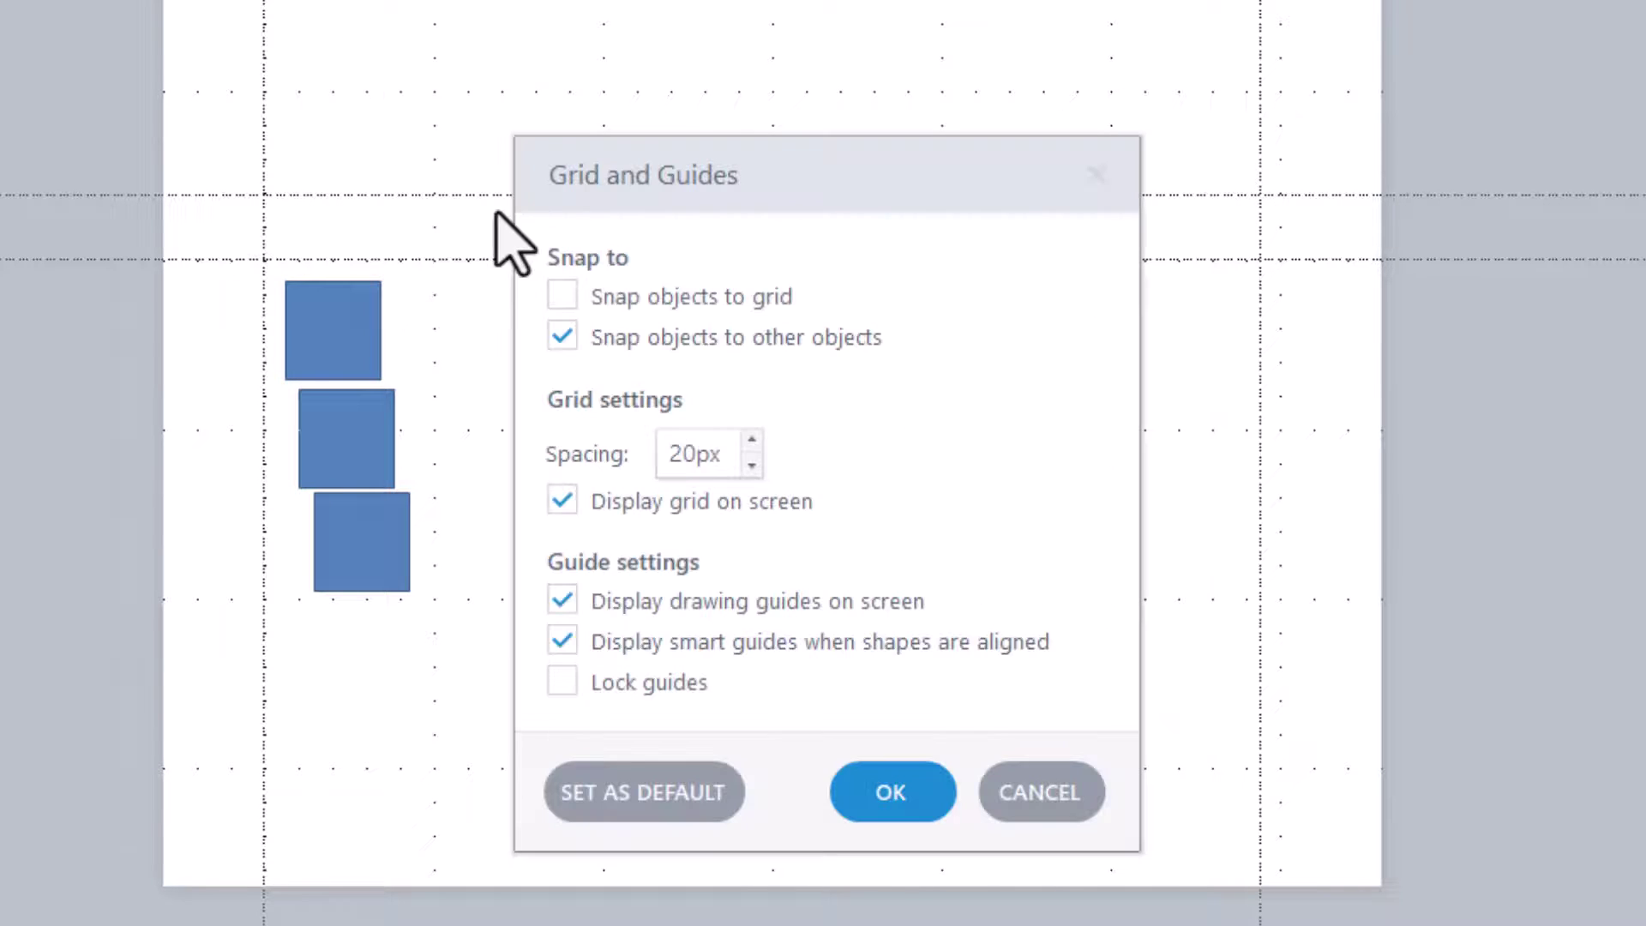
Lower the grid spacing back to 8px.
{"action": "left_click", "coordinate": [752, 465]}
{"action": "left_click", "coordinate": [752, 465]}
{"action": "left_click", "coordinate": [752, 465]}
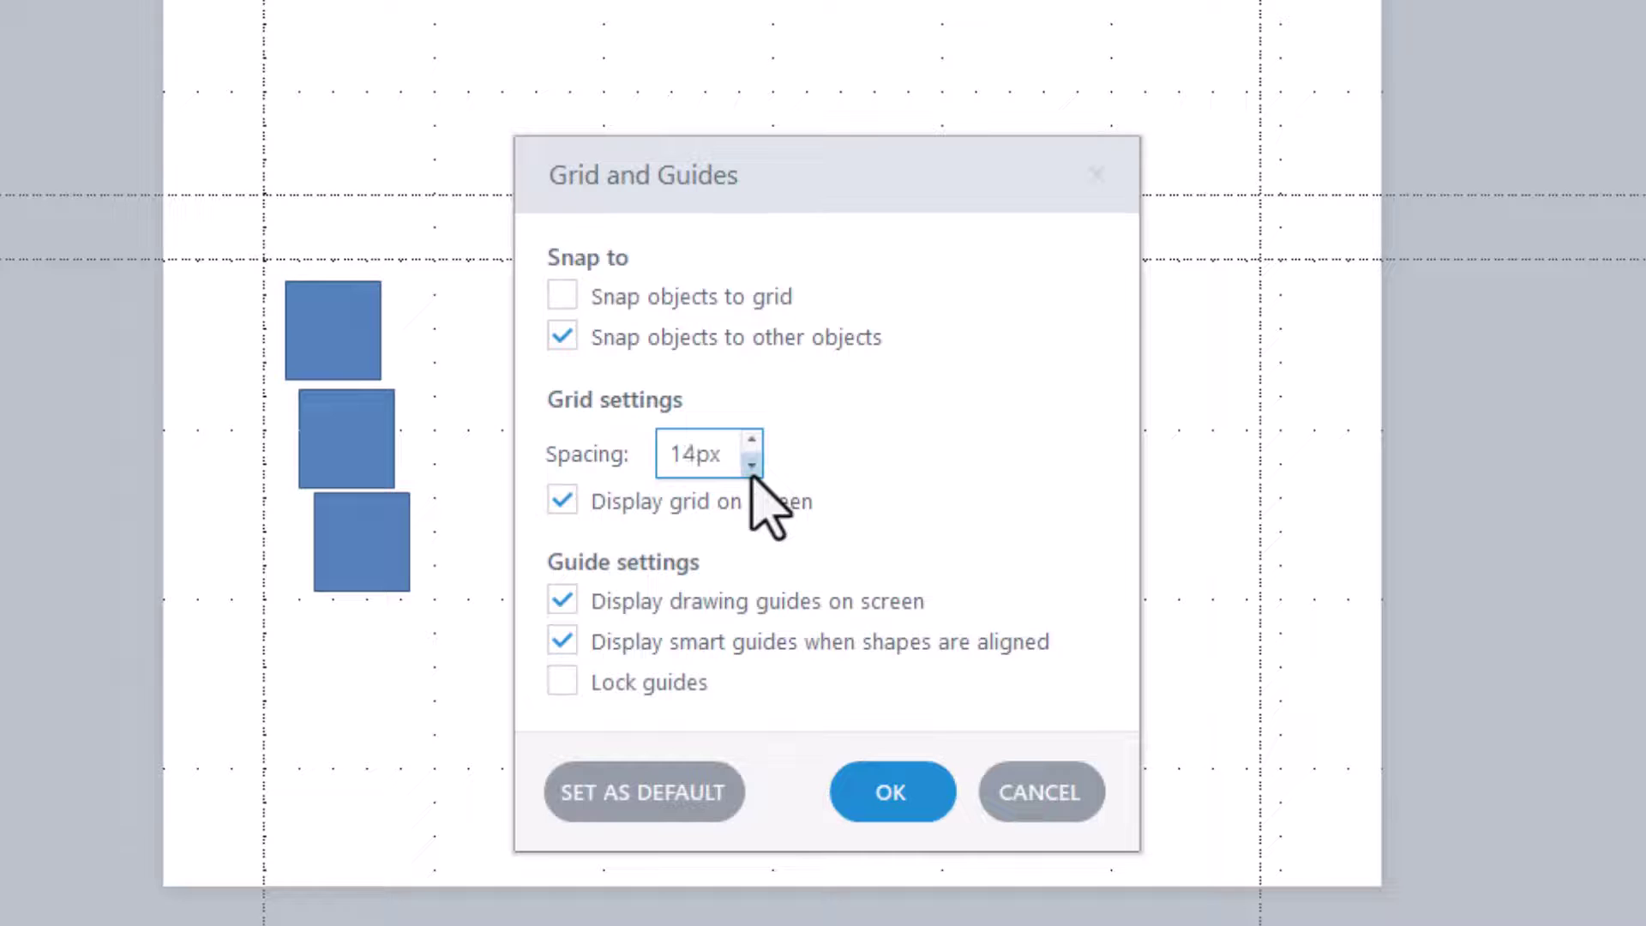
{"action": "left_click", "coordinate": [752, 465]}
{"action": "left_click", "coordinate": [752, 465]}
{"action": "left_click", "coordinate": [752, 464]}
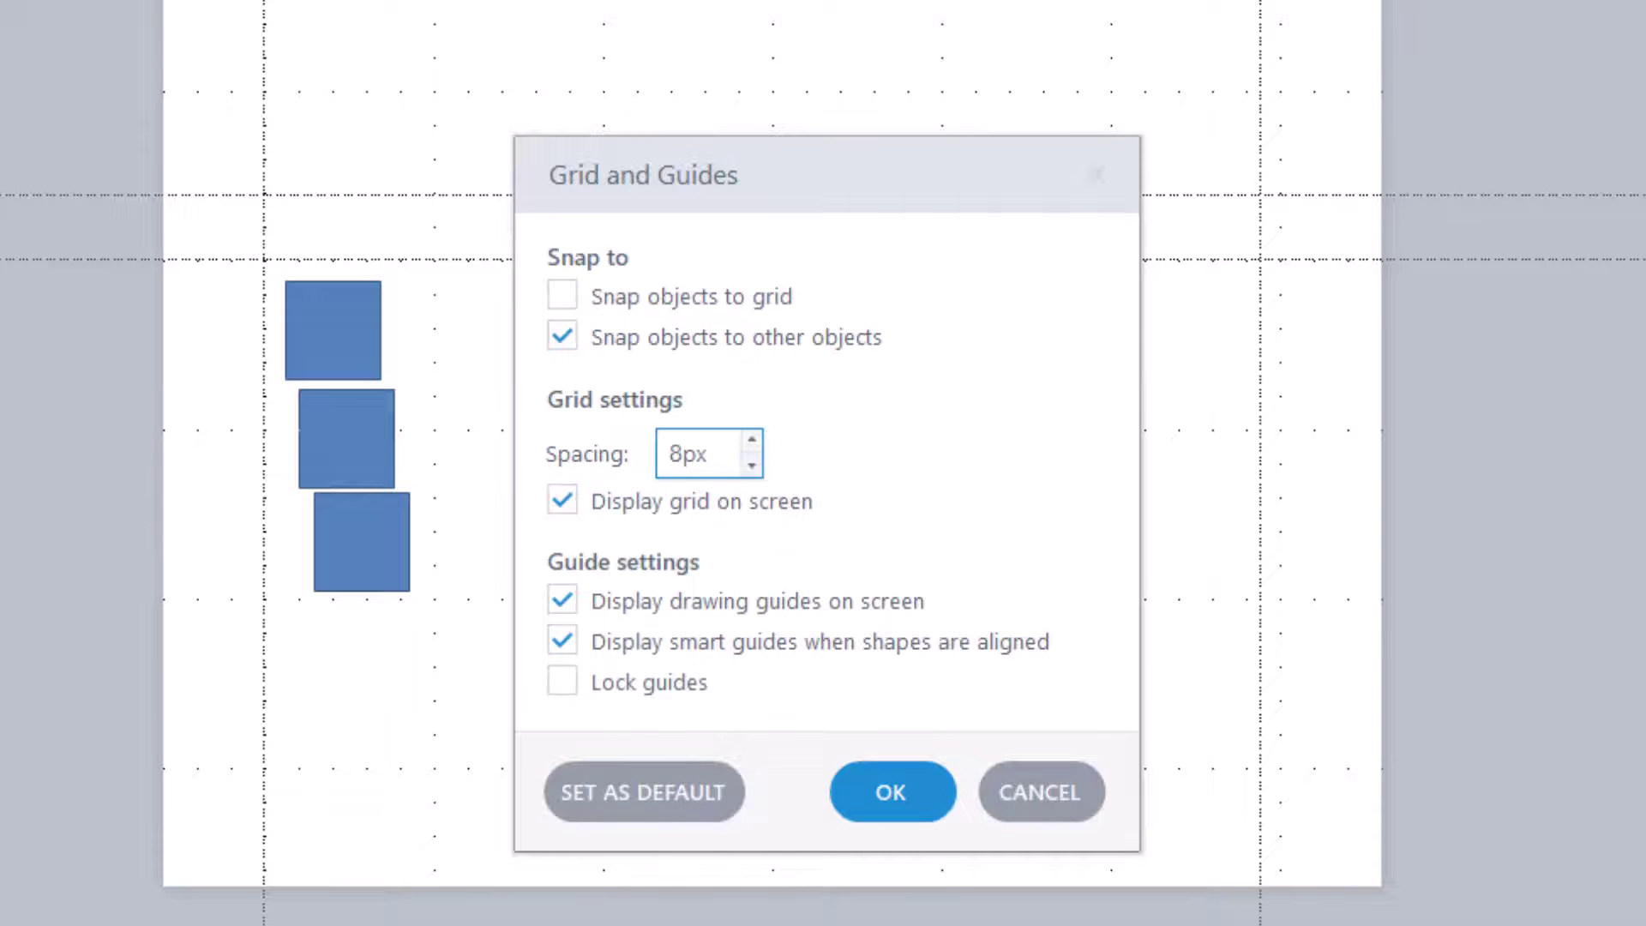
{"action": "left_click", "coordinate": [900, 796]}
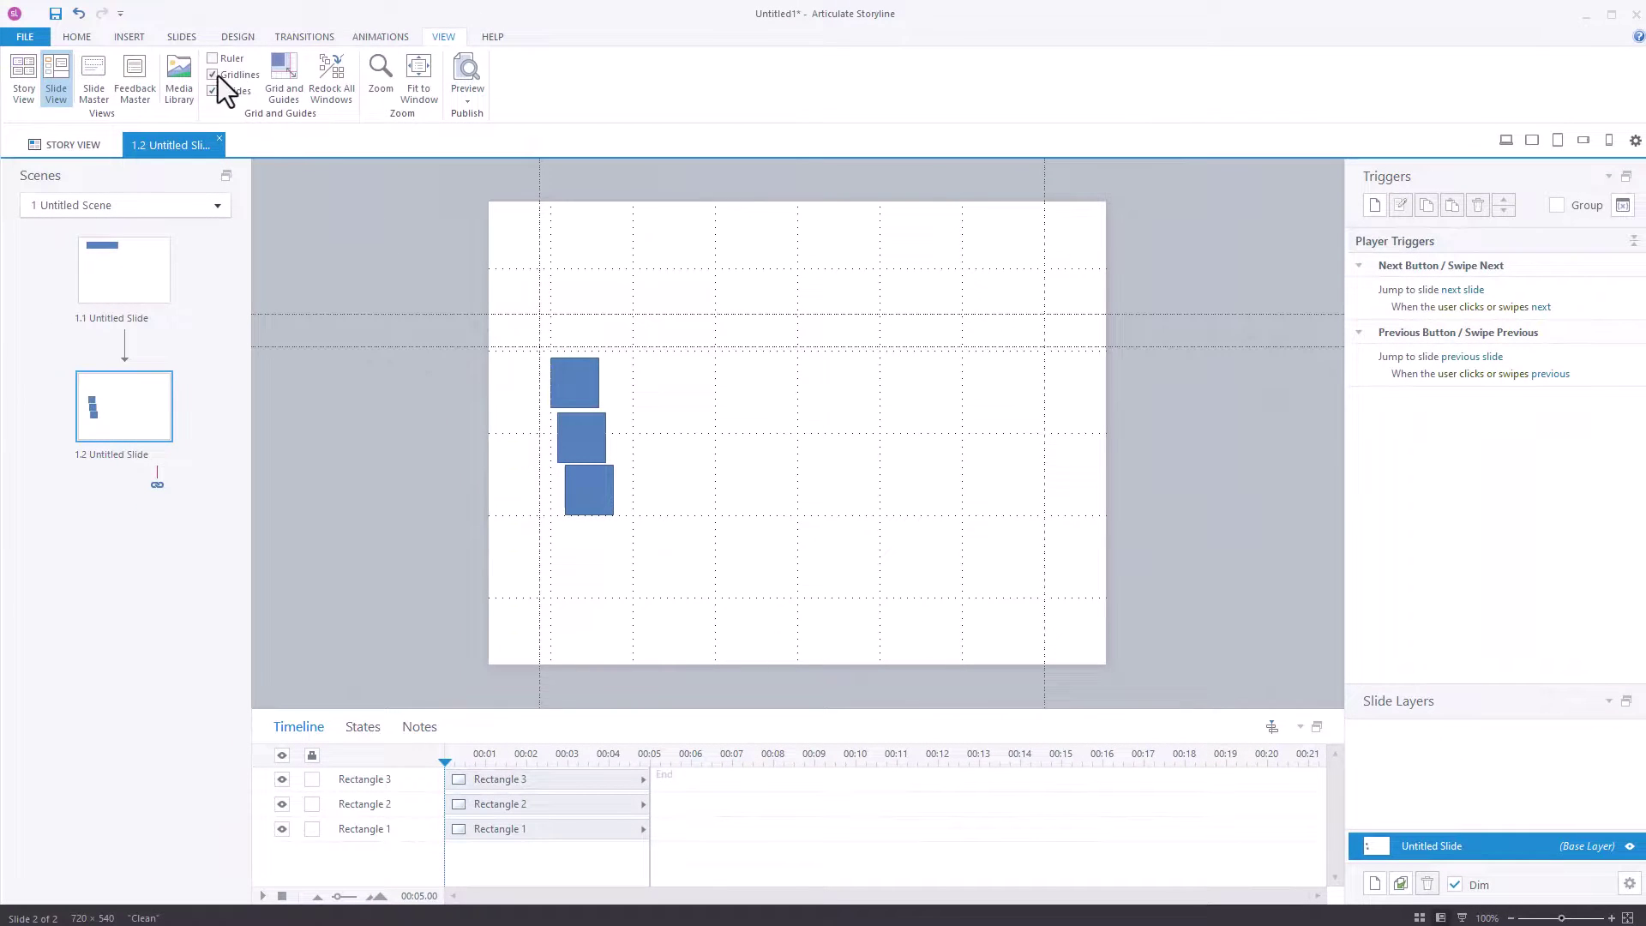
Uncheck Gridlines on the View tab, leaving only the dashed guides visible over the slide.
{"action": "left_click", "coordinate": [212, 75]}
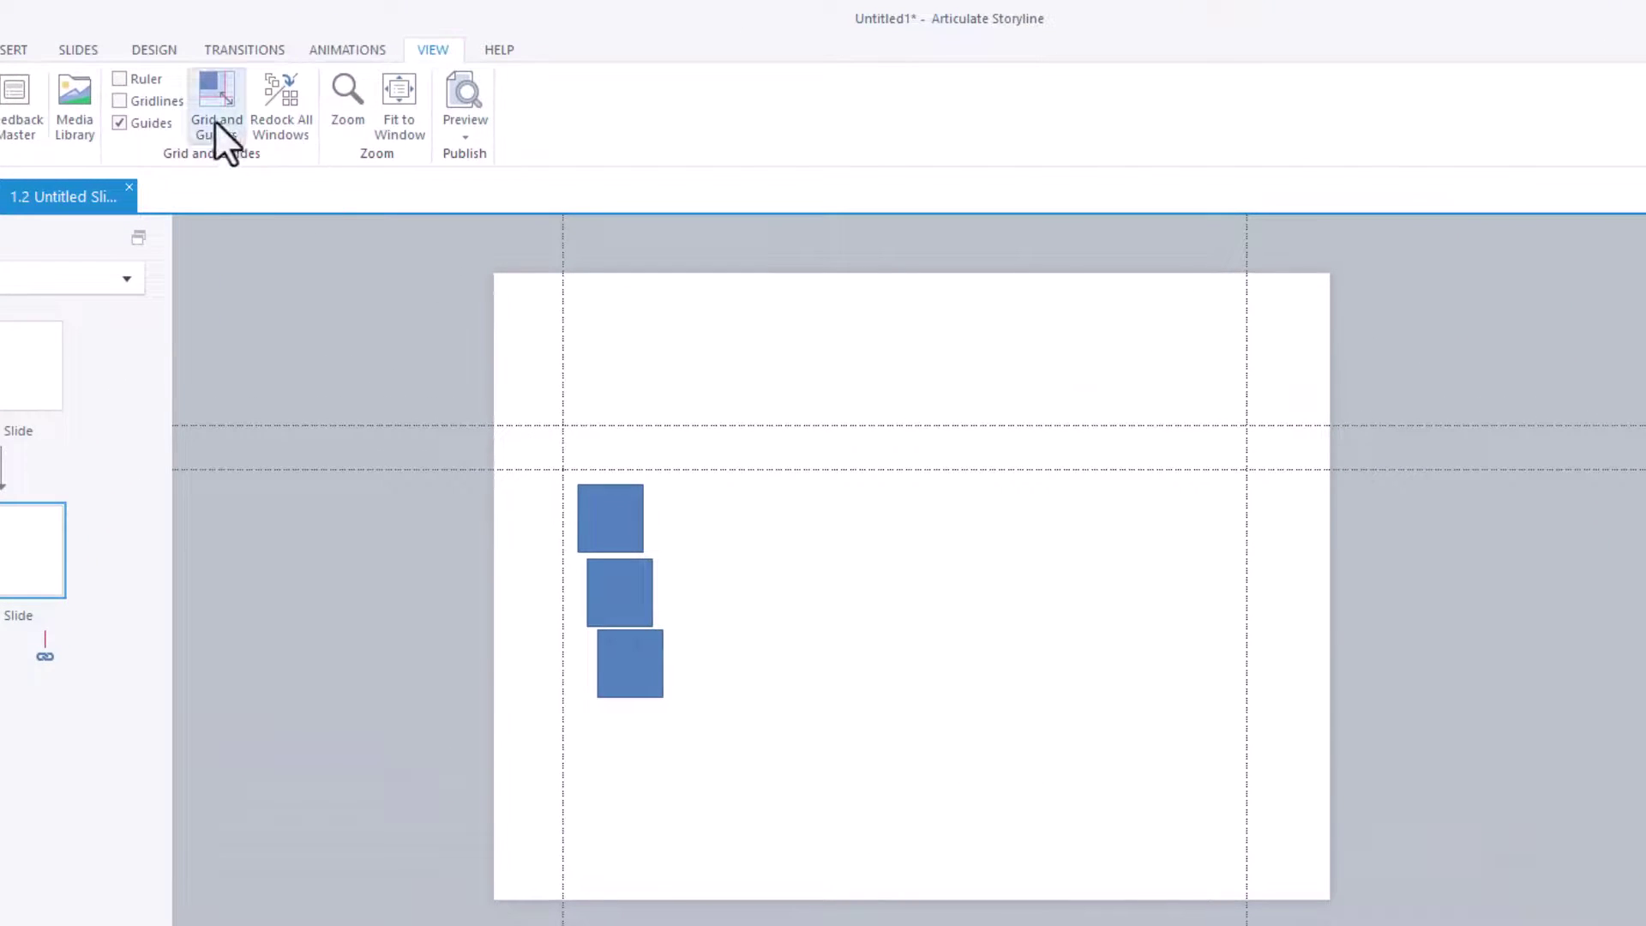
{"action": "left_click", "coordinate": [221, 106]}
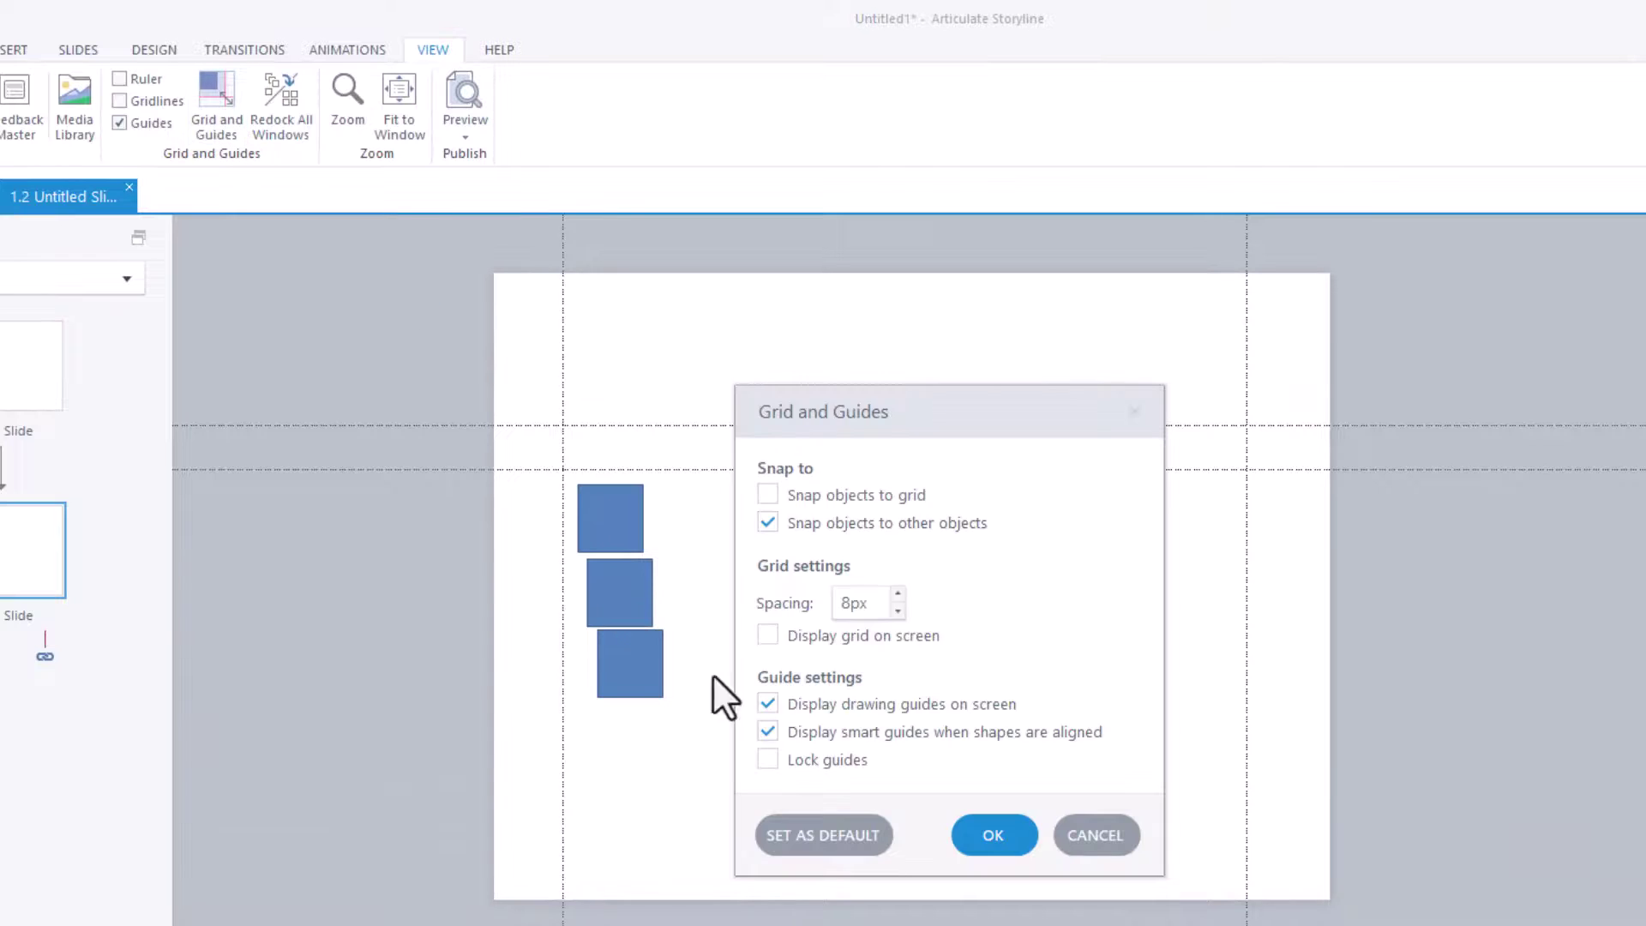
{"action": "left_click", "coordinate": [1012, 842]}
{"action": "left_click_drag", "start_coordinate": [688, 416], "coordinate": [1159, 629]}
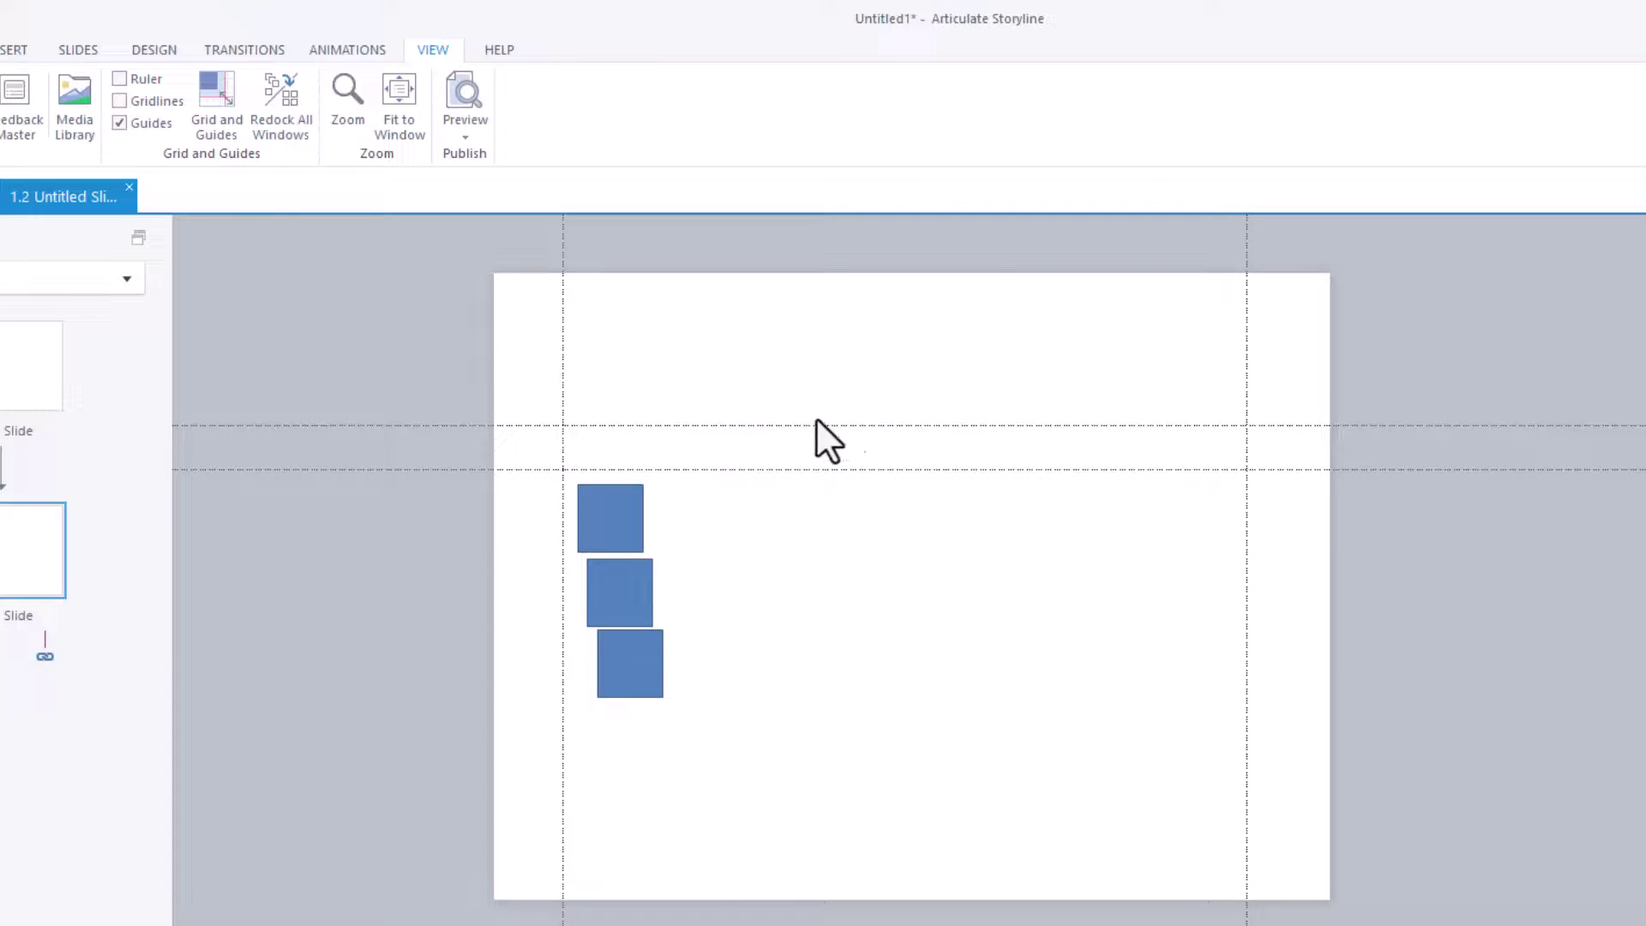
Turn off Lock guides, then drag both horizontal guides higher toward the slide's top.
{"action": "left_click", "coordinate": [215, 106]}
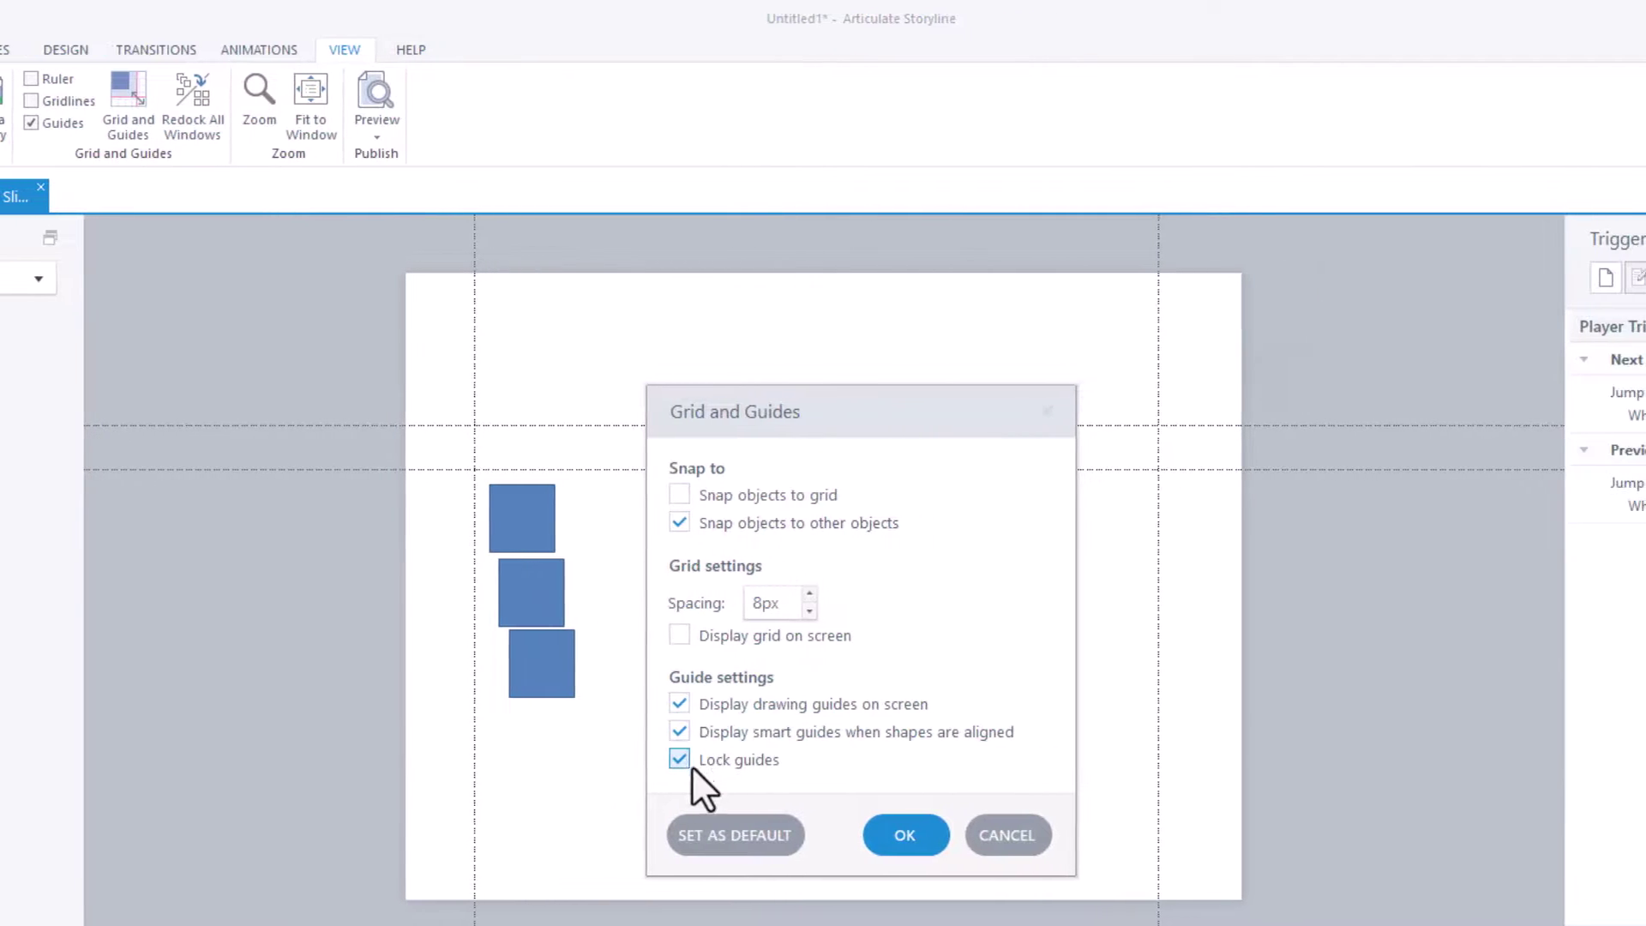
{"action": "left_click", "coordinate": [685, 762]}
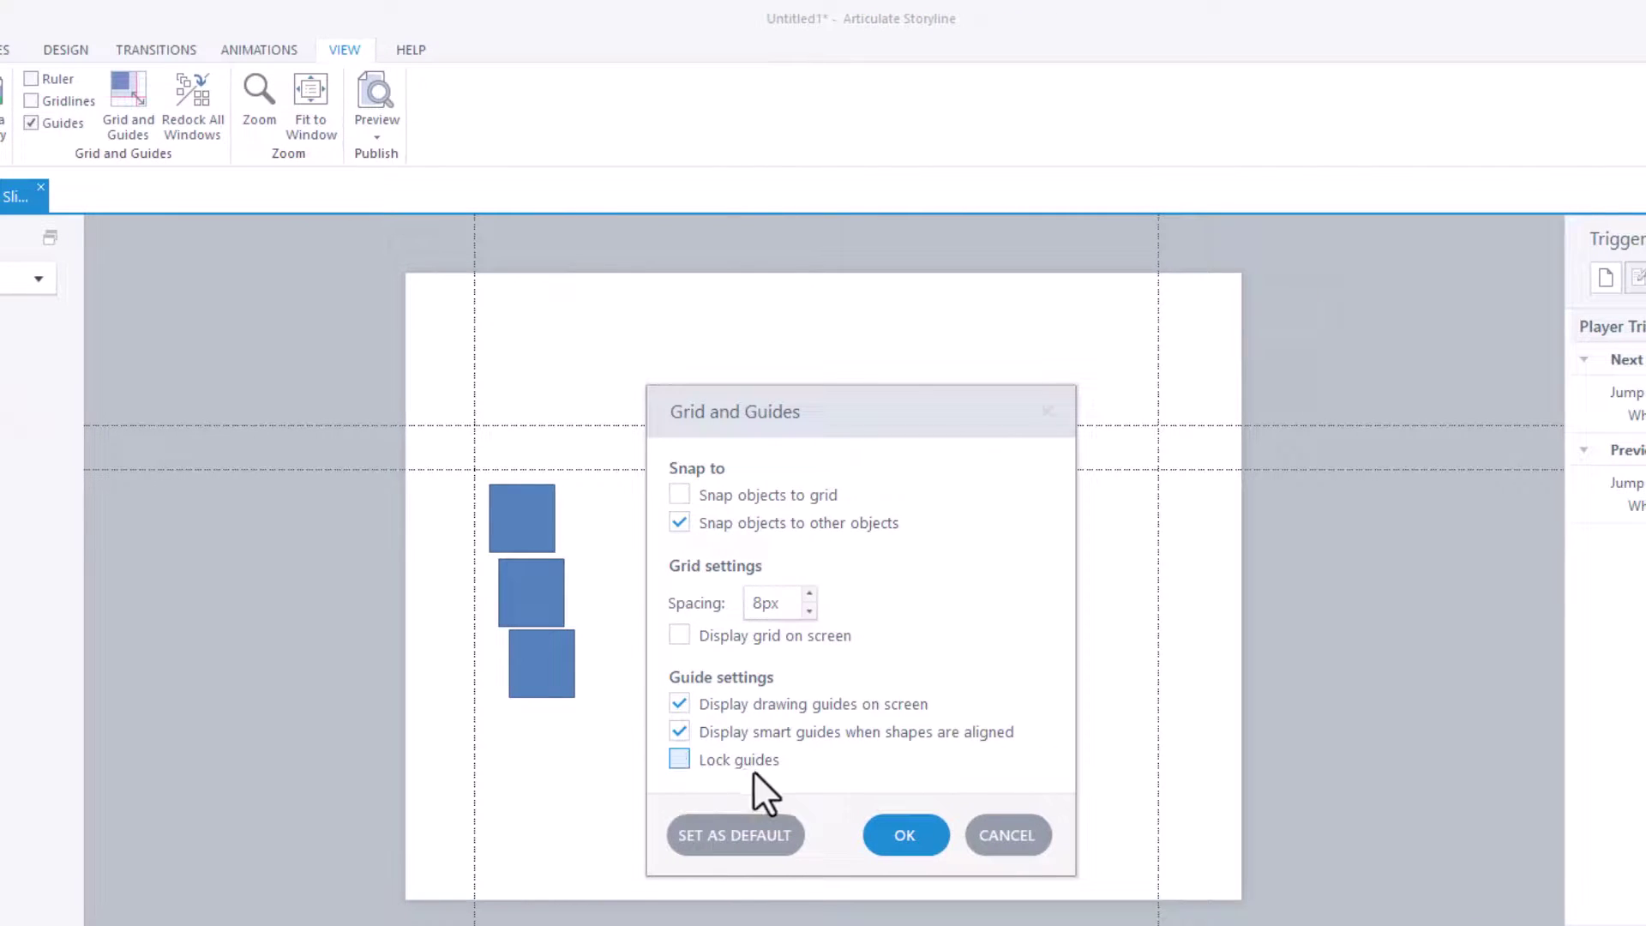
{"action": "left_click", "coordinate": [906, 836]}
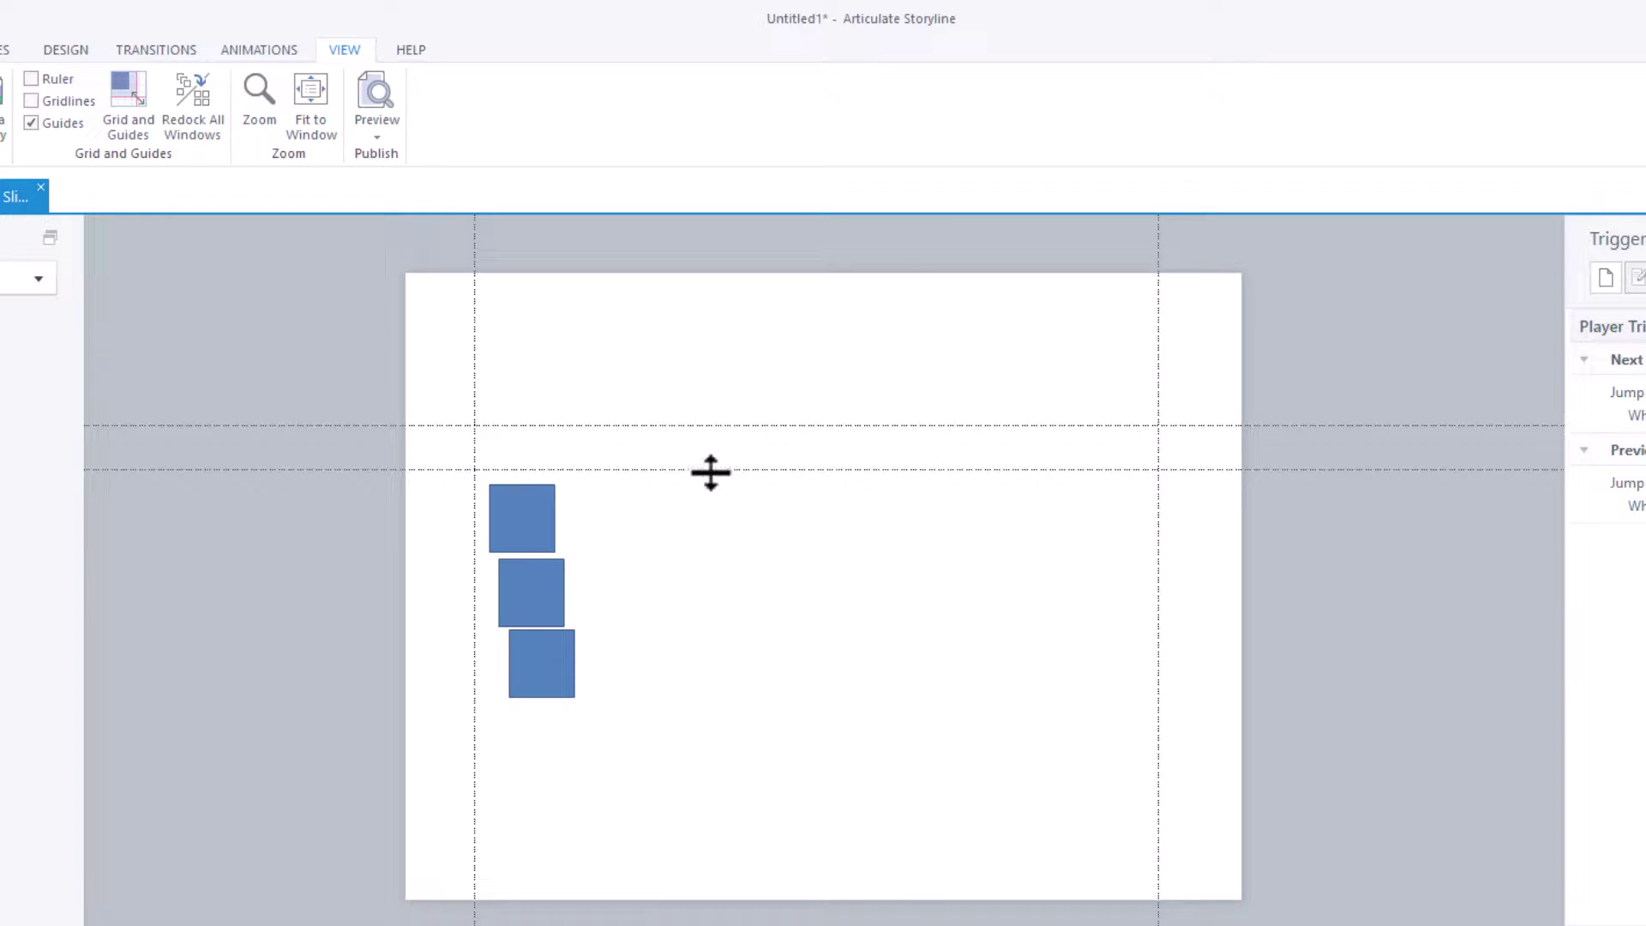
{"action": "left_click_drag", "start_coordinate": [706, 427], "coordinate": [703, 362]}
{"action": "left_click_drag", "start_coordinate": [709, 470], "coordinate": [707, 414]}
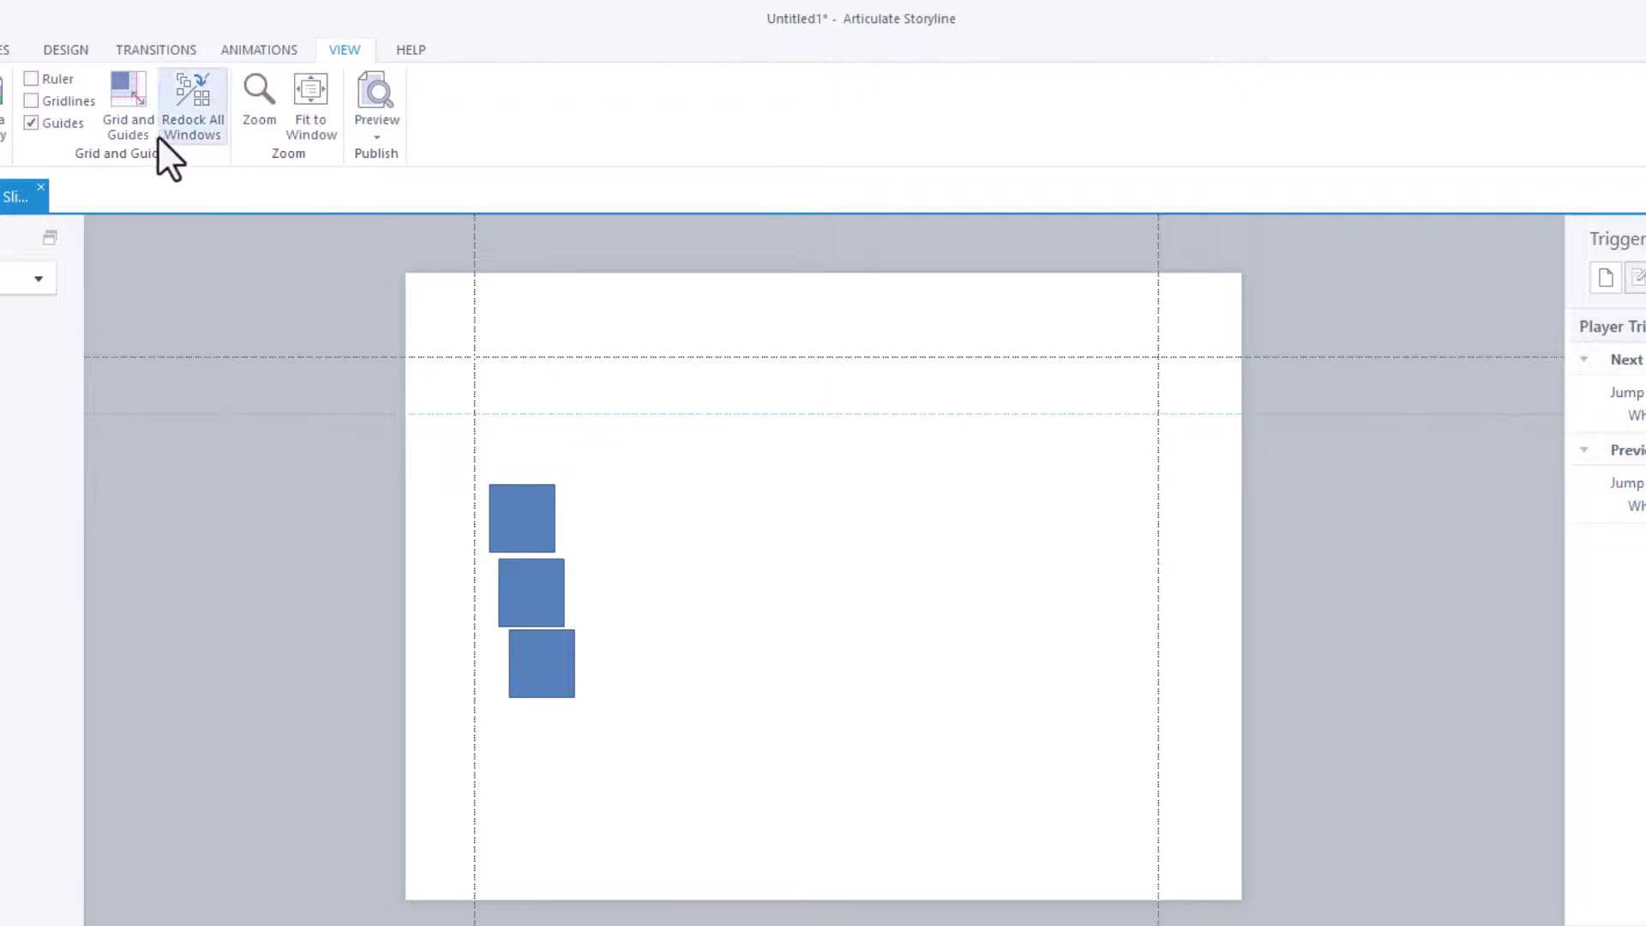
Turn on Lock guides and move the top blue square up onto the upper horizontal guide.
{"action": "left_click", "coordinate": [131, 121]}
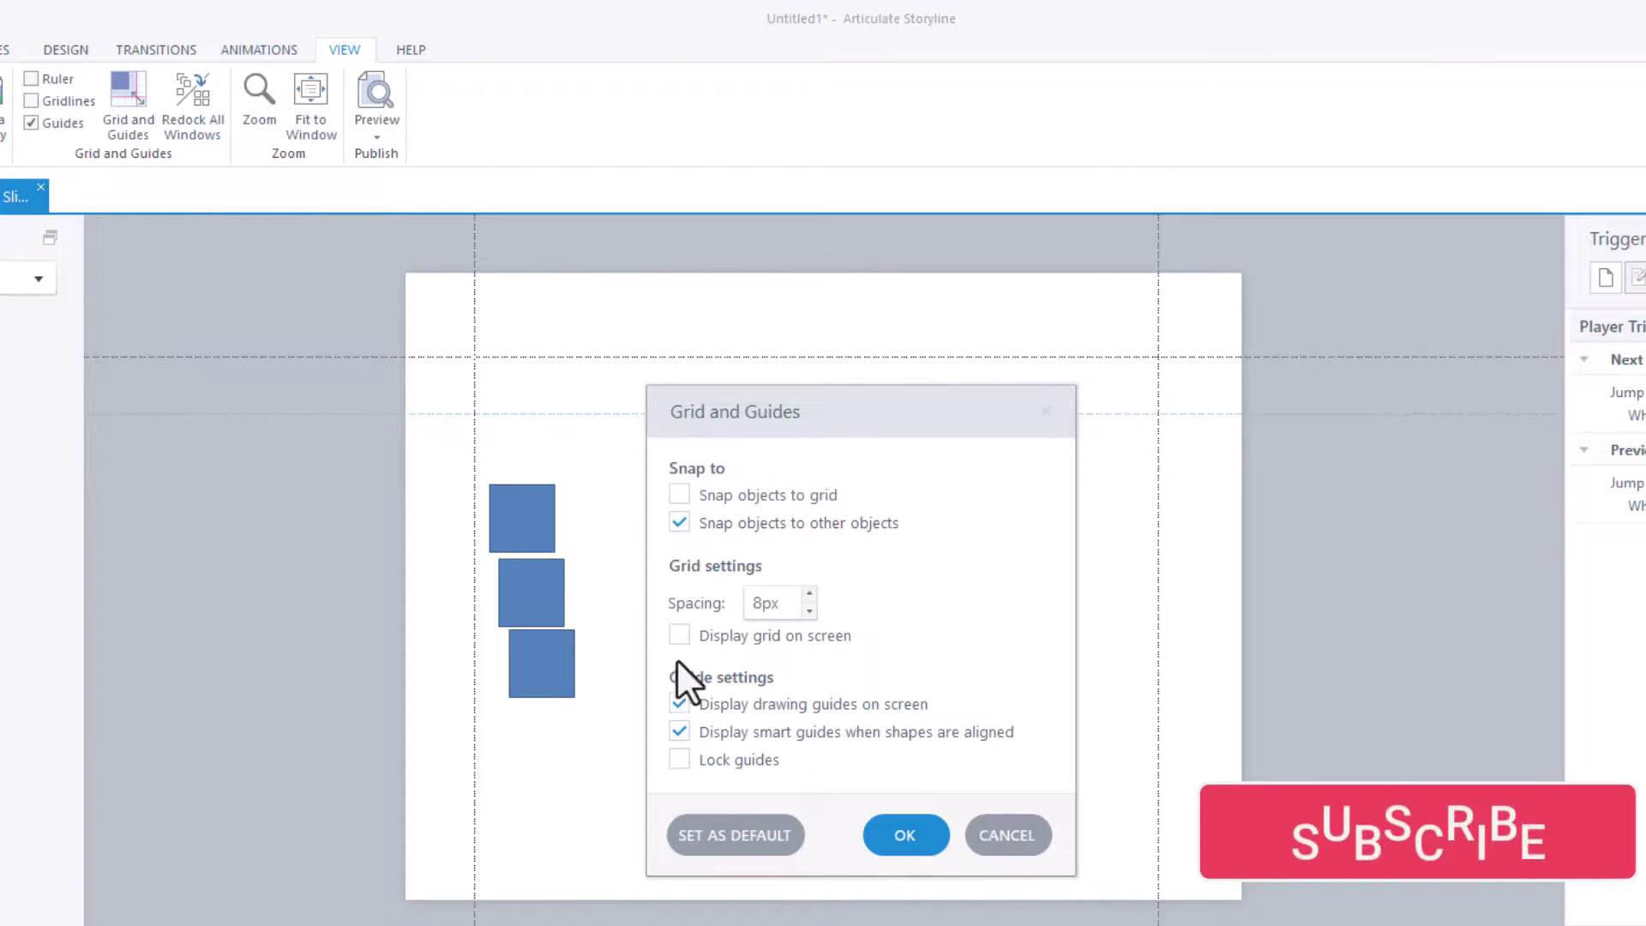
{"action": "left_click", "coordinate": [678, 760]}
{"action": "left_click", "coordinate": [906, 836]}
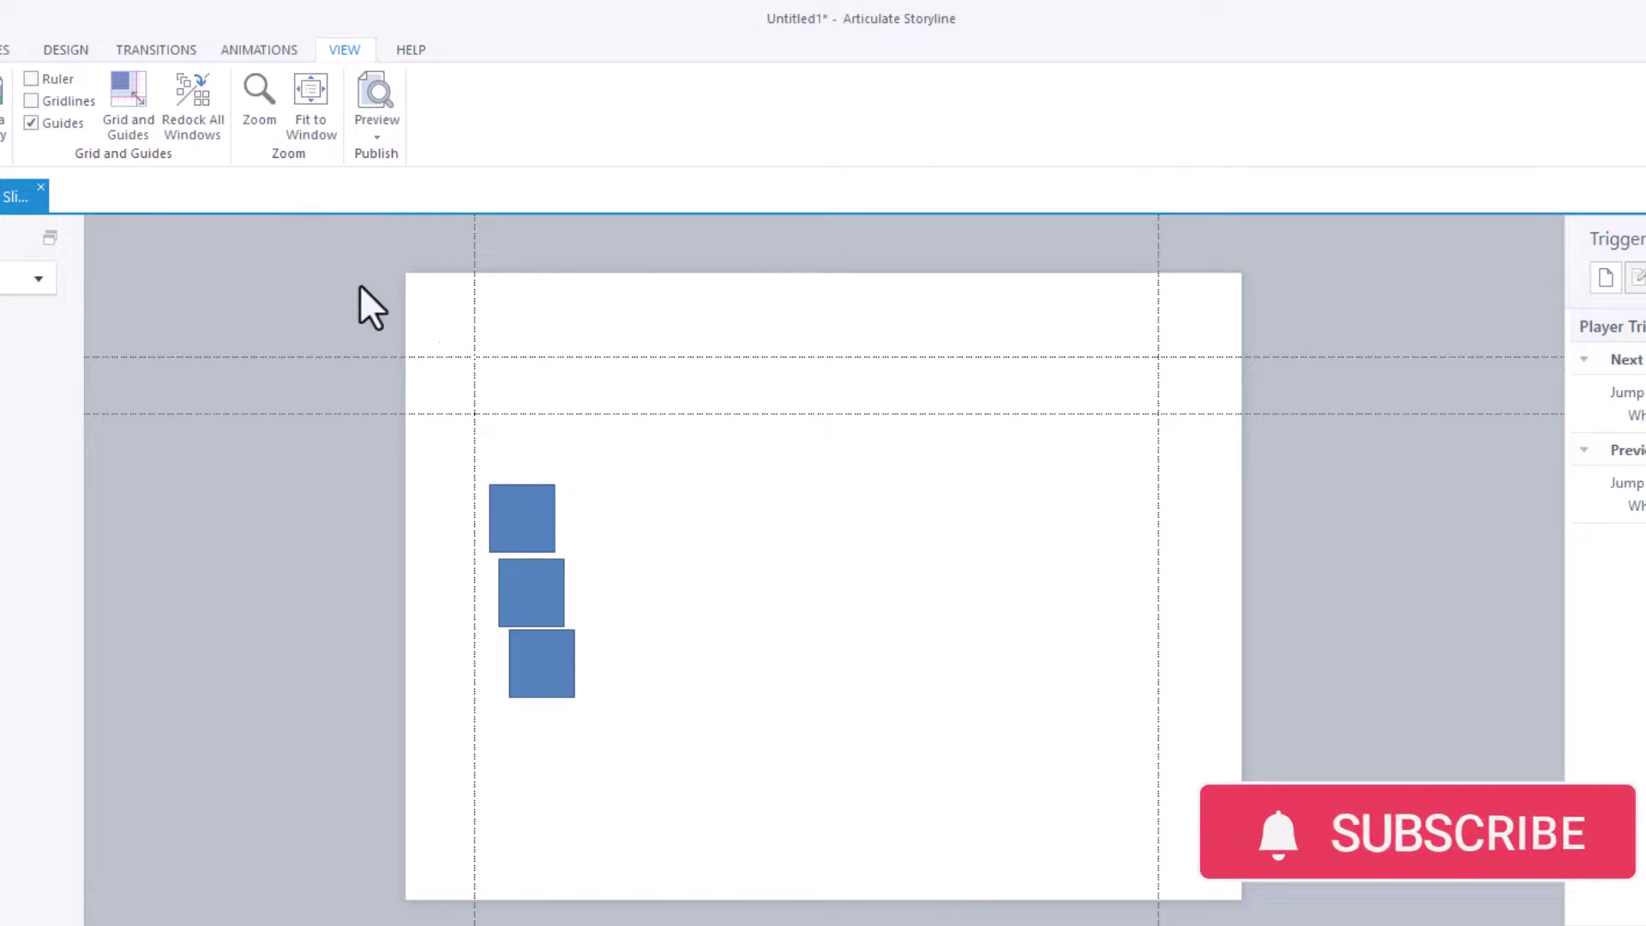
{"action": "mouse_move", "coordinate": [533, 504]}
{"action": "left_mouse_down"}
{"action": "mouse_move", "coordinate": [540, 415]}
{"action": "mouse_move", "coordinate": [532, 402]}
{"action": "mouse_move", "coordinate": [506, 414]}
{"action": "left_mouse_up"}
{"action": "left_click", "coordinate": [668, 438]}
{"action": "left_click", "coordinate": [795, 492]}
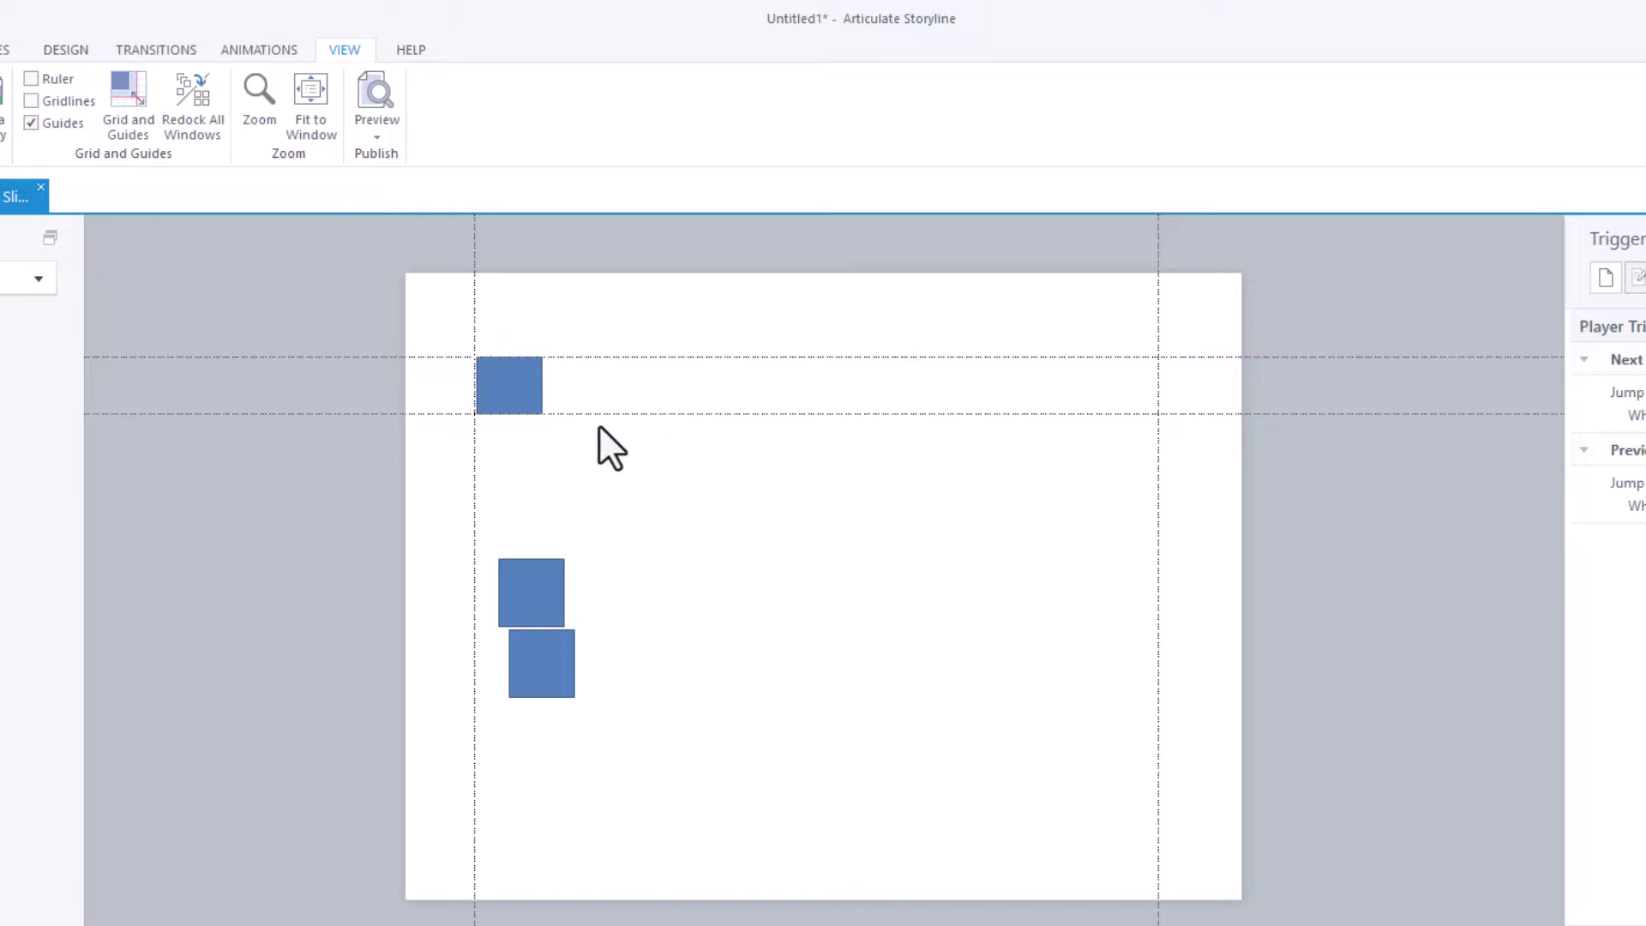
{"action": "left_click", "coordinate": [138, 113]}
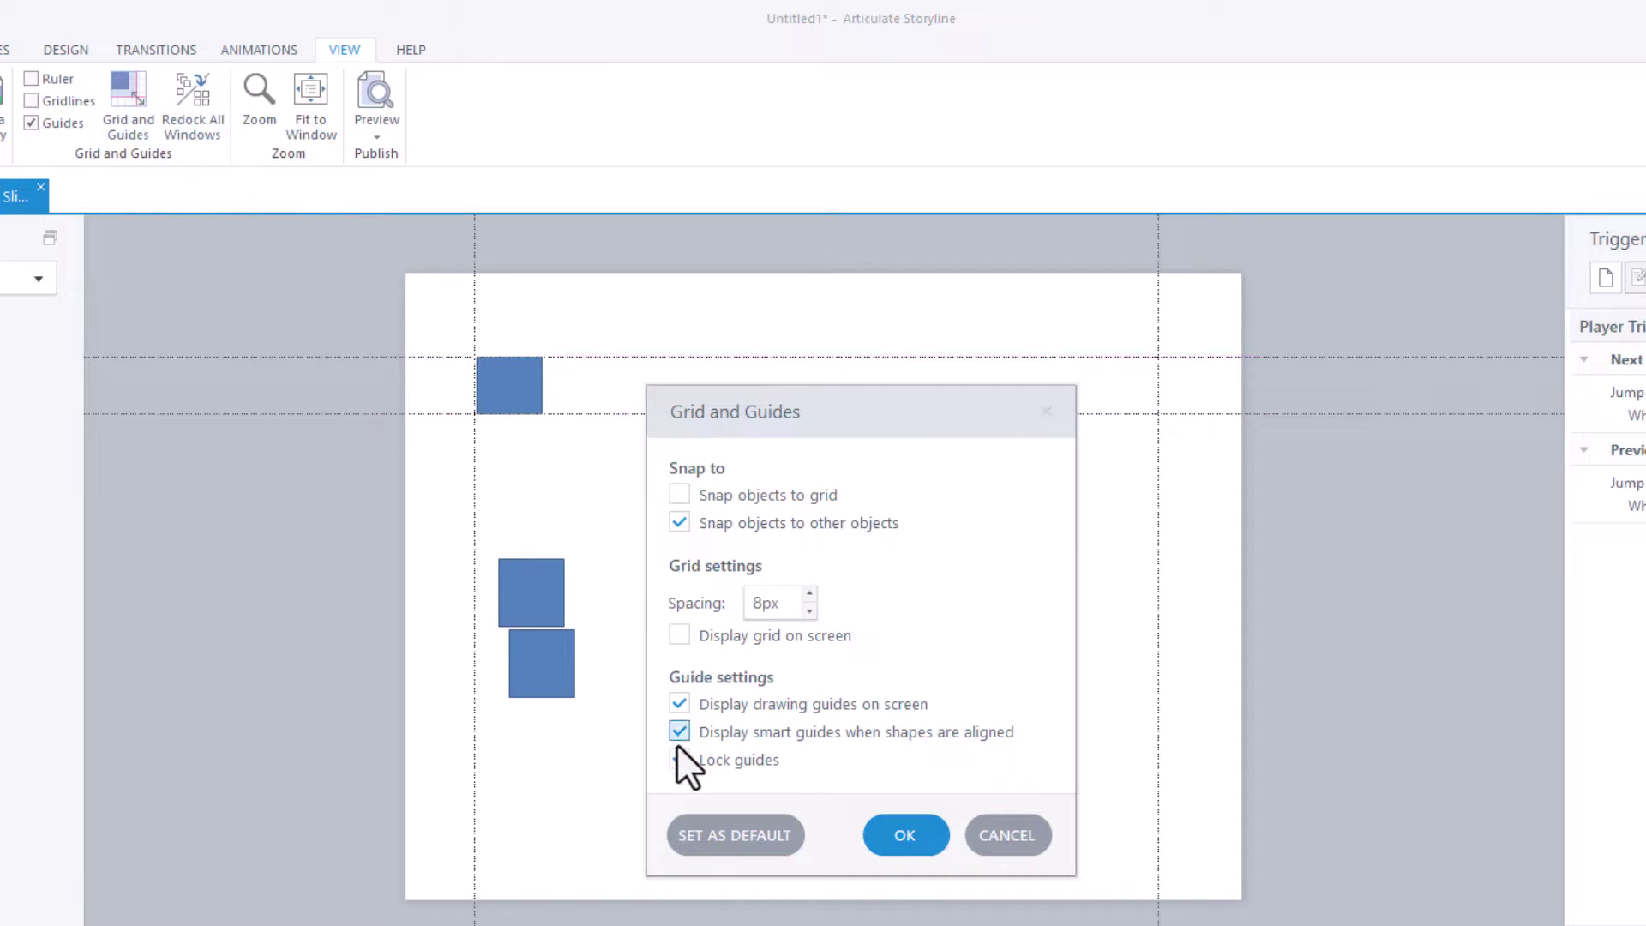
{"action": "left_click", "coordinate": [902, 839]}
{"action": "left_click_drag", "start_coordinate": [659, 420], "coordinate": [660, 415]}
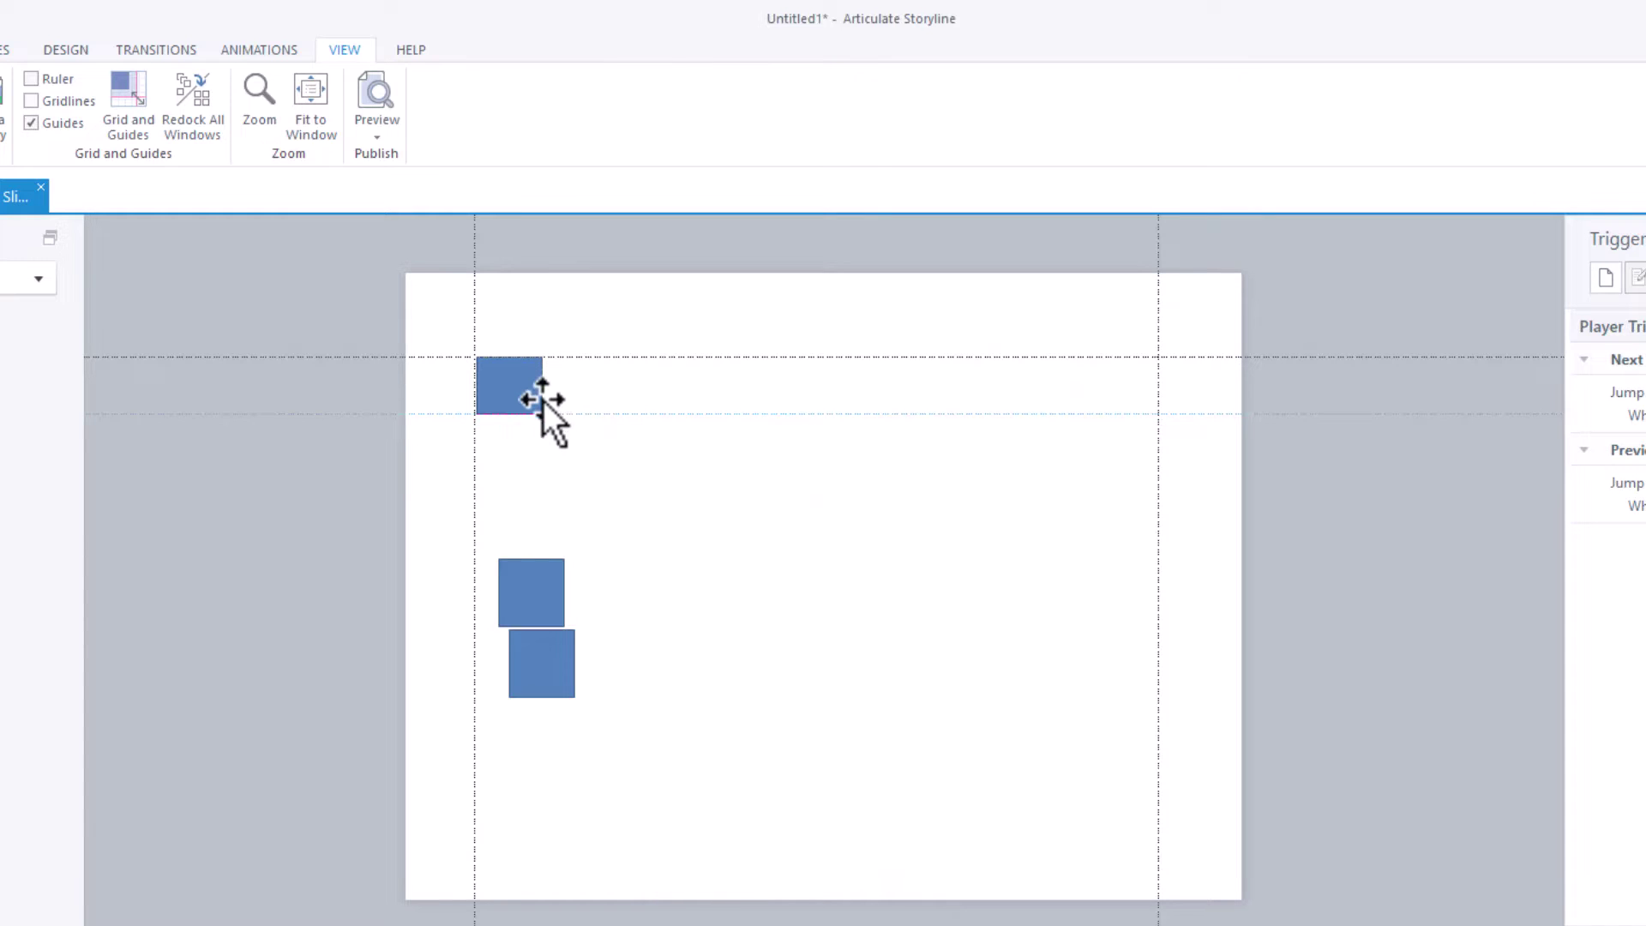
{"action": "left_click", "coordinate": [541, 398]}
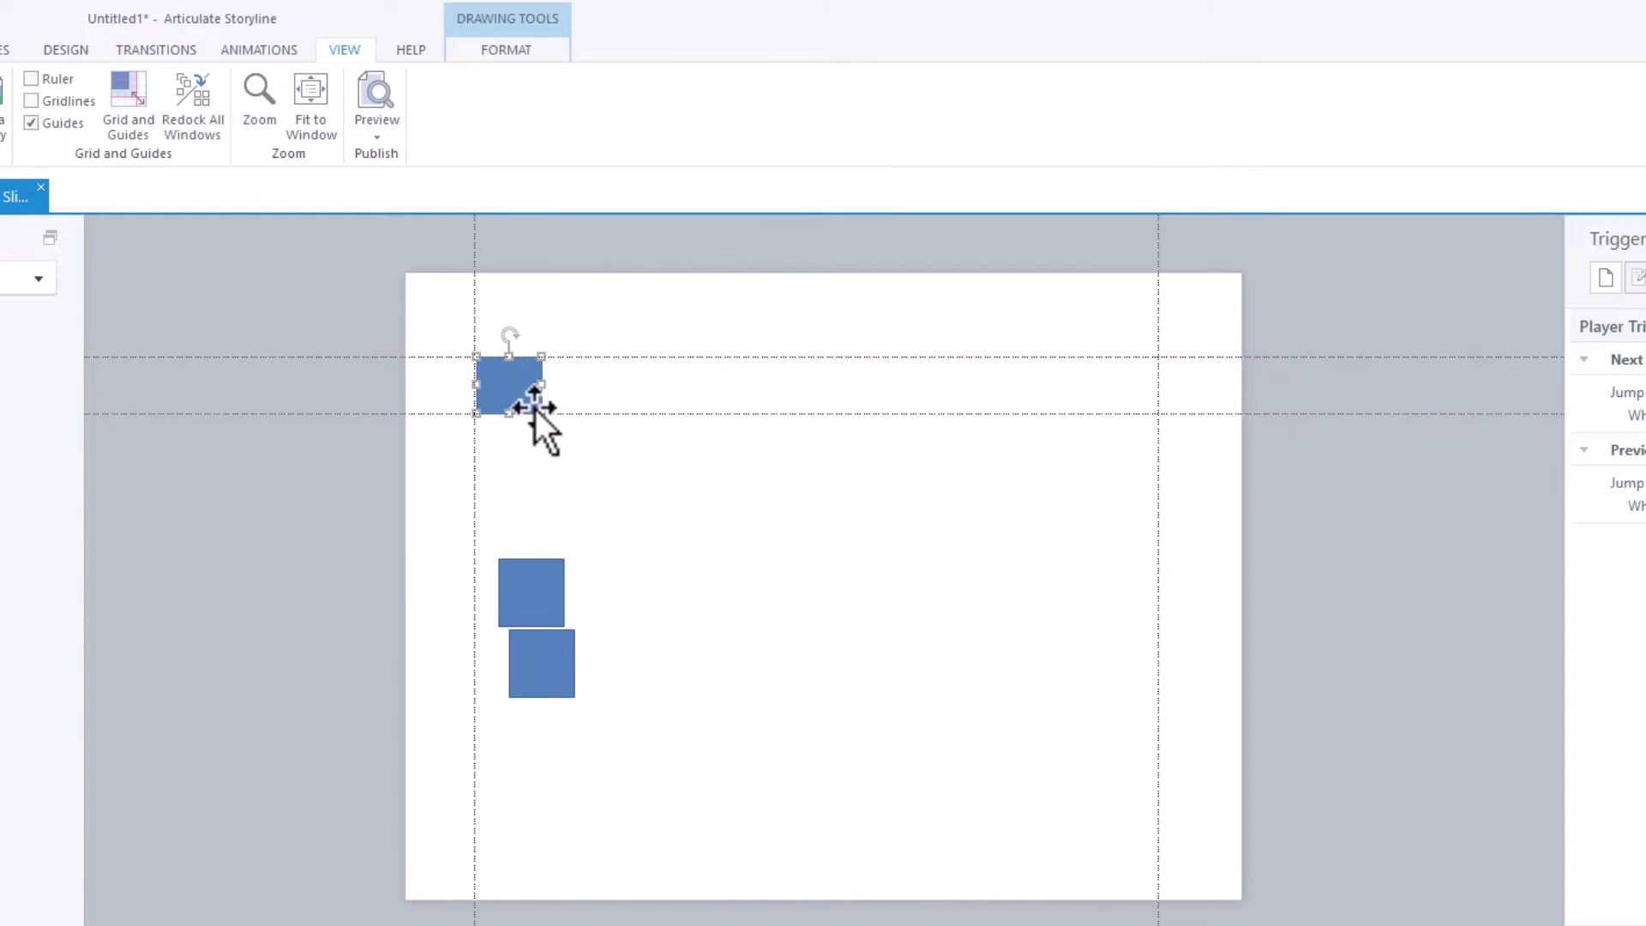